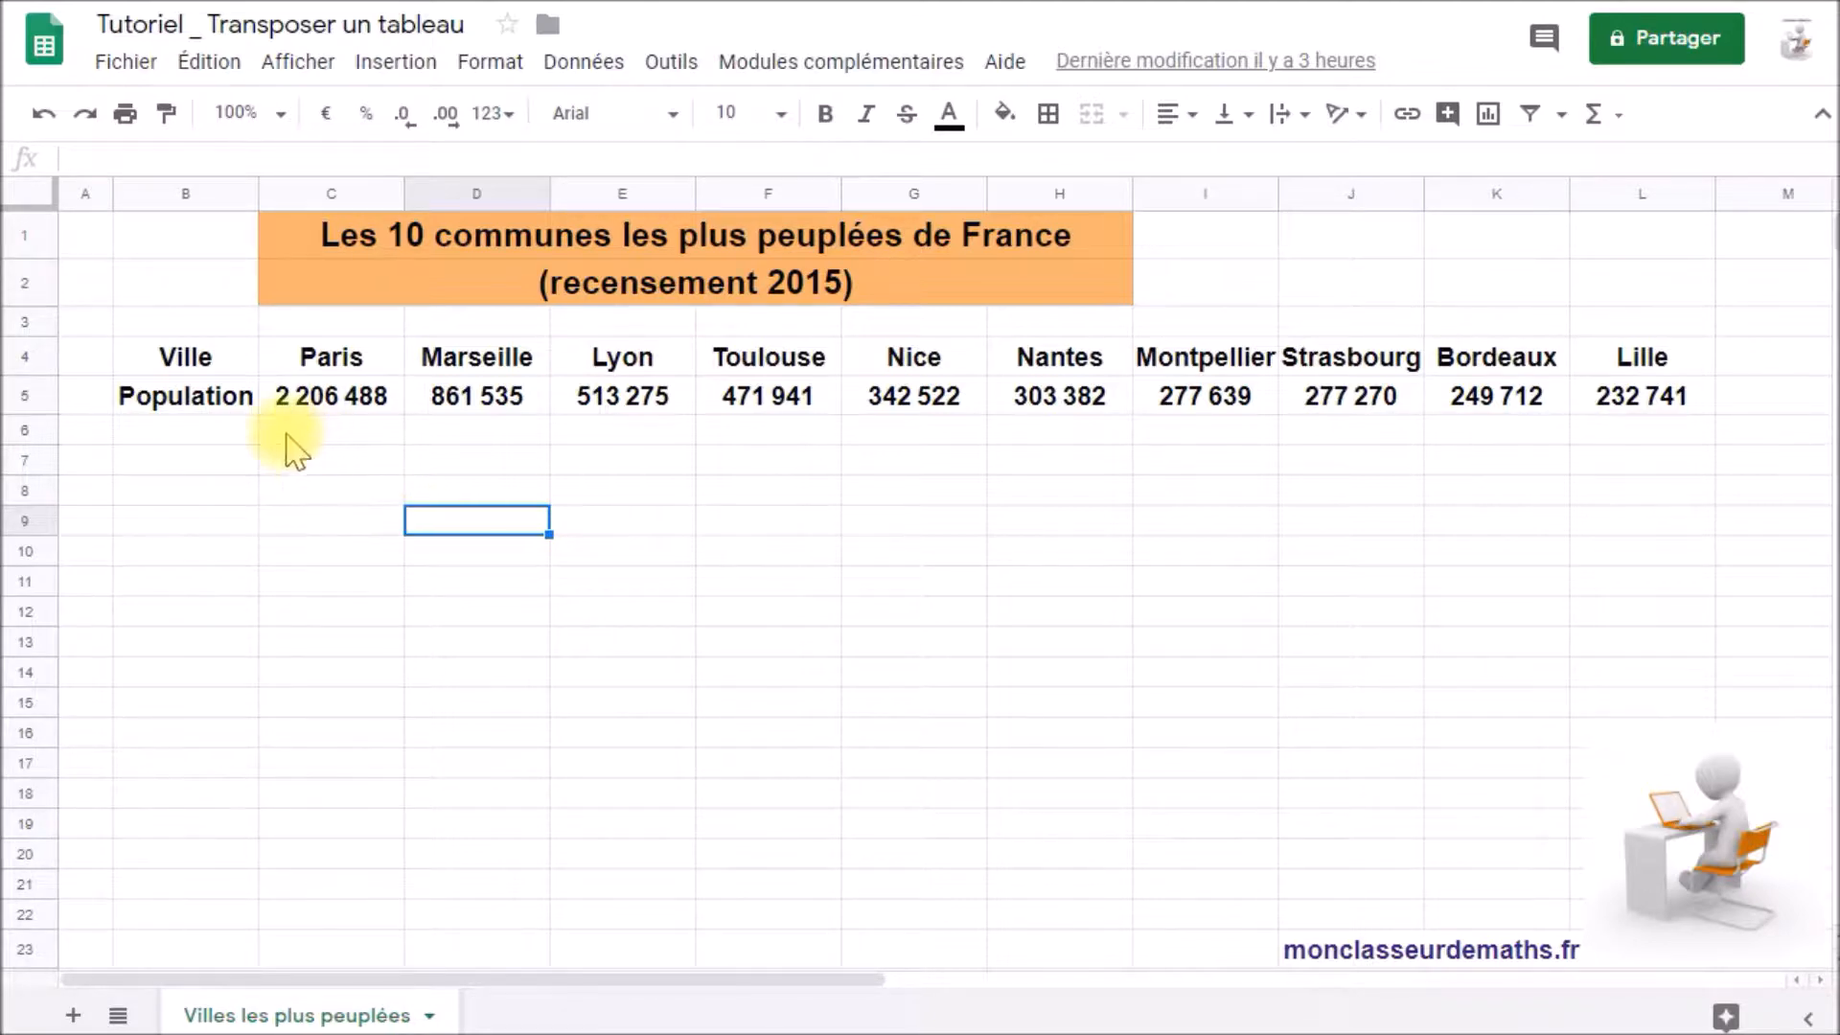
Copy the city and population table in B4:L5 and paste it transposed starting at cell B7.
{"action": "left_click_drag", "start_coordinate": [226, 364], "coordinate": [1602, 426]}
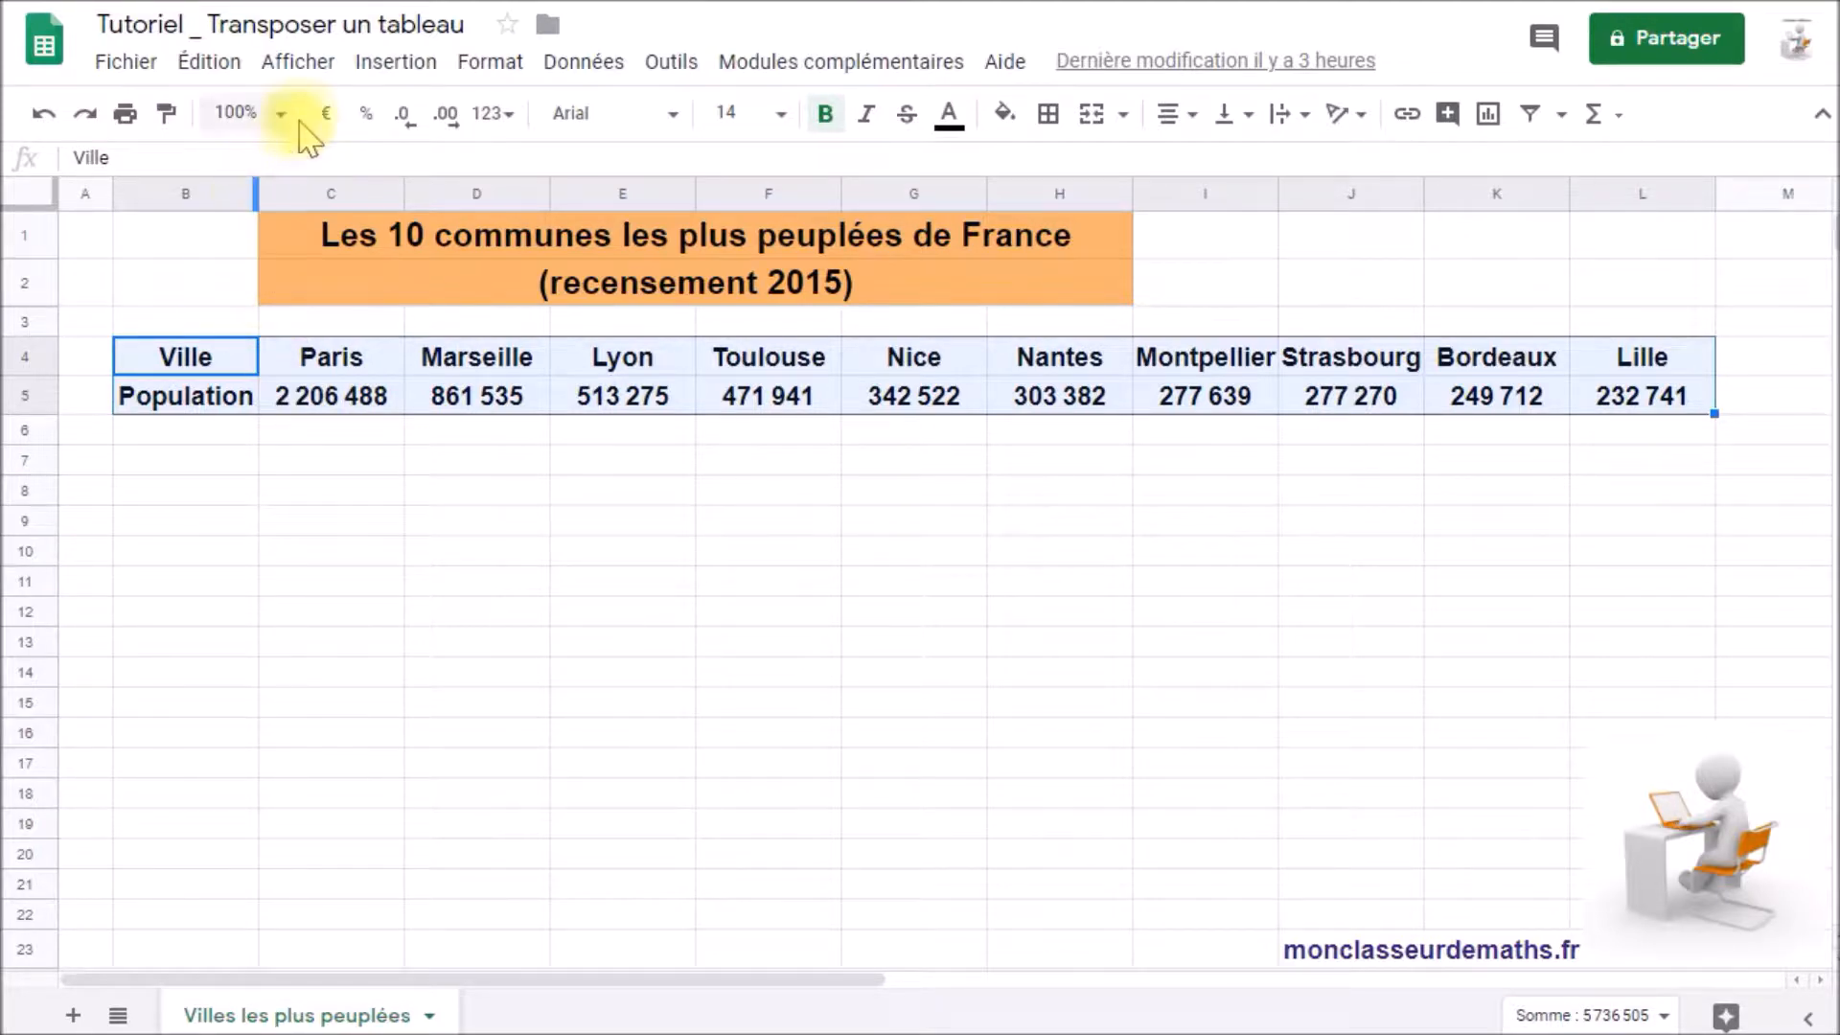
{"action": "left_click", "coordinate": [207, 64]}
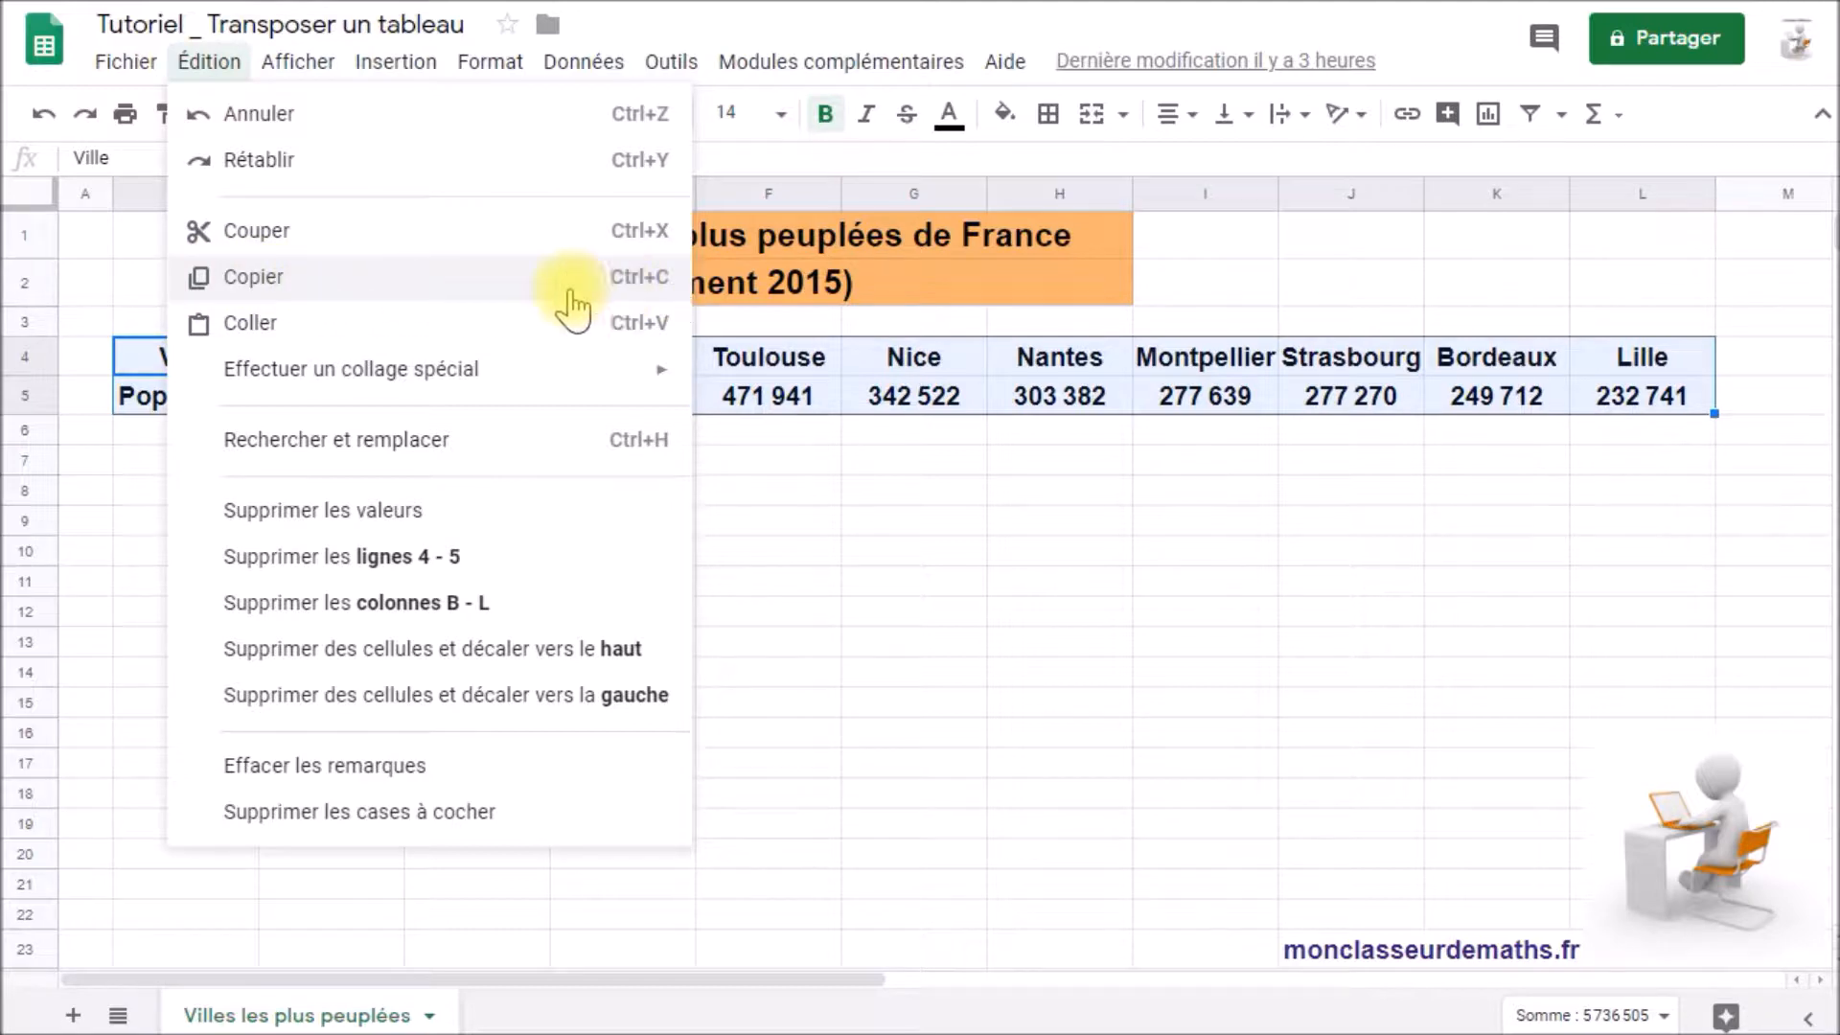
{"action": "left_click", "coordinate": [498, 306]}
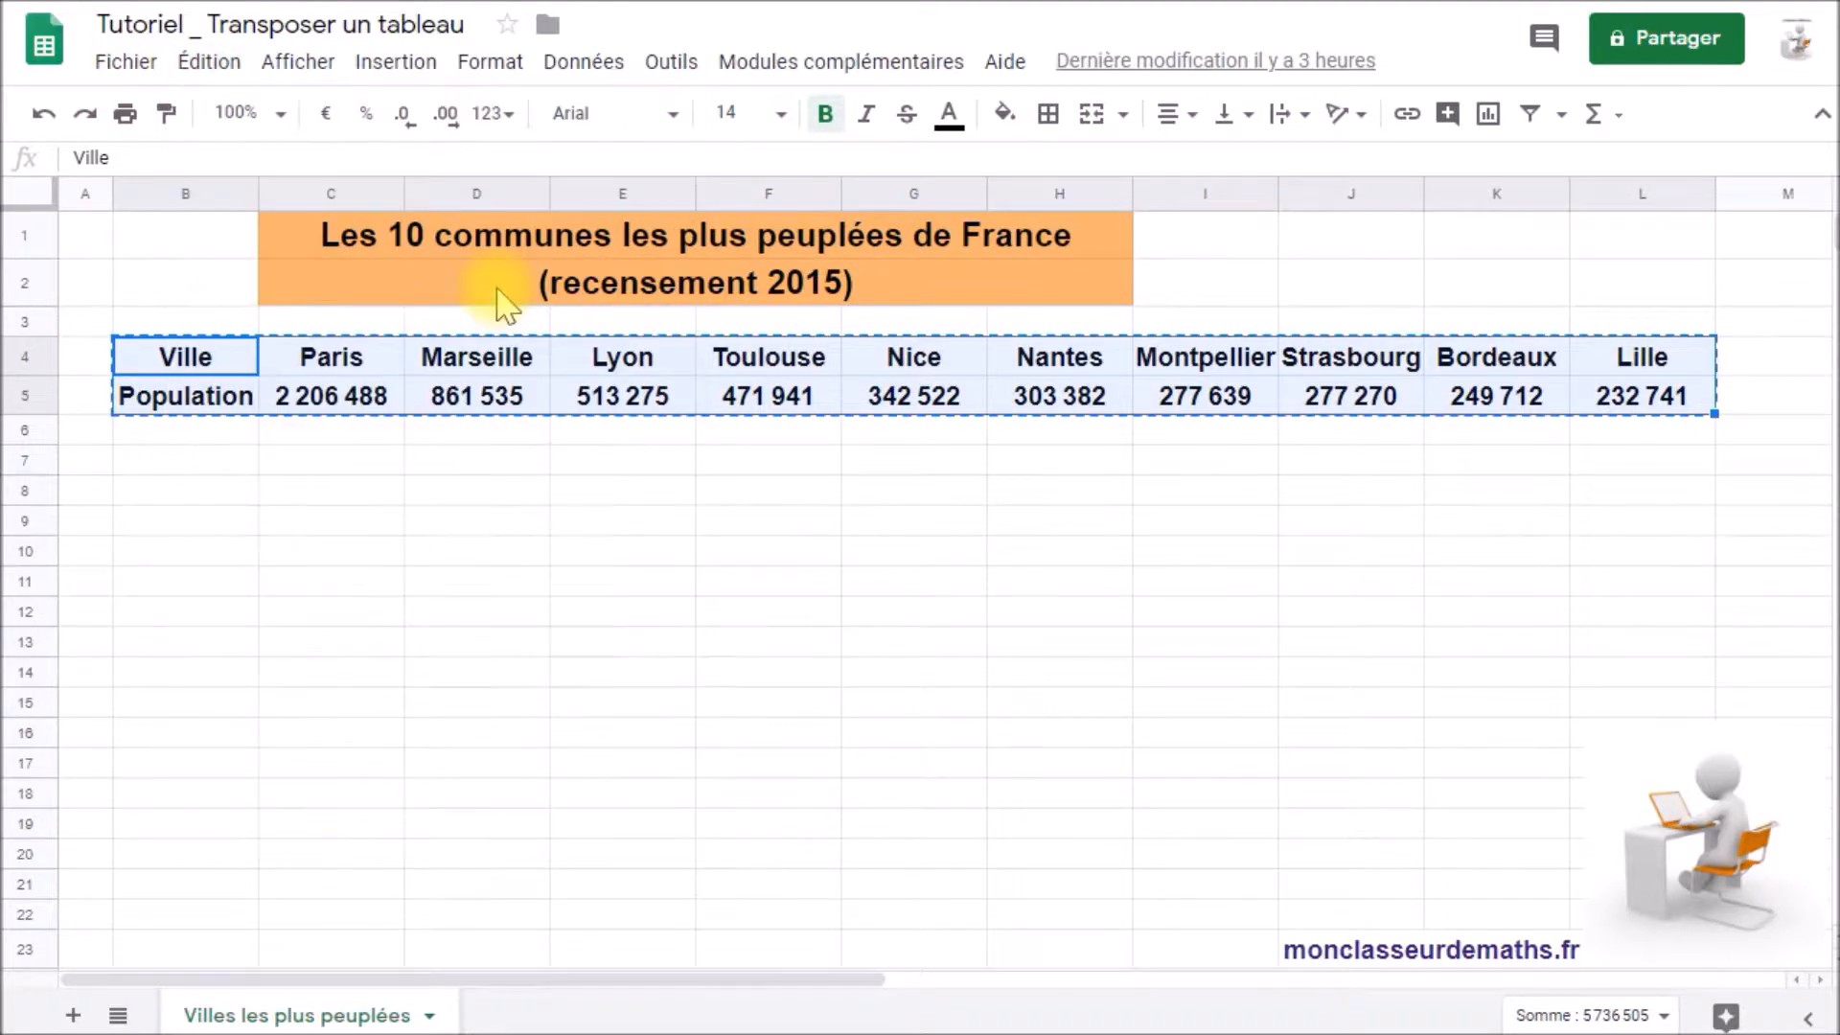
{"action": "left_click", "coordinate": [213, 461]}
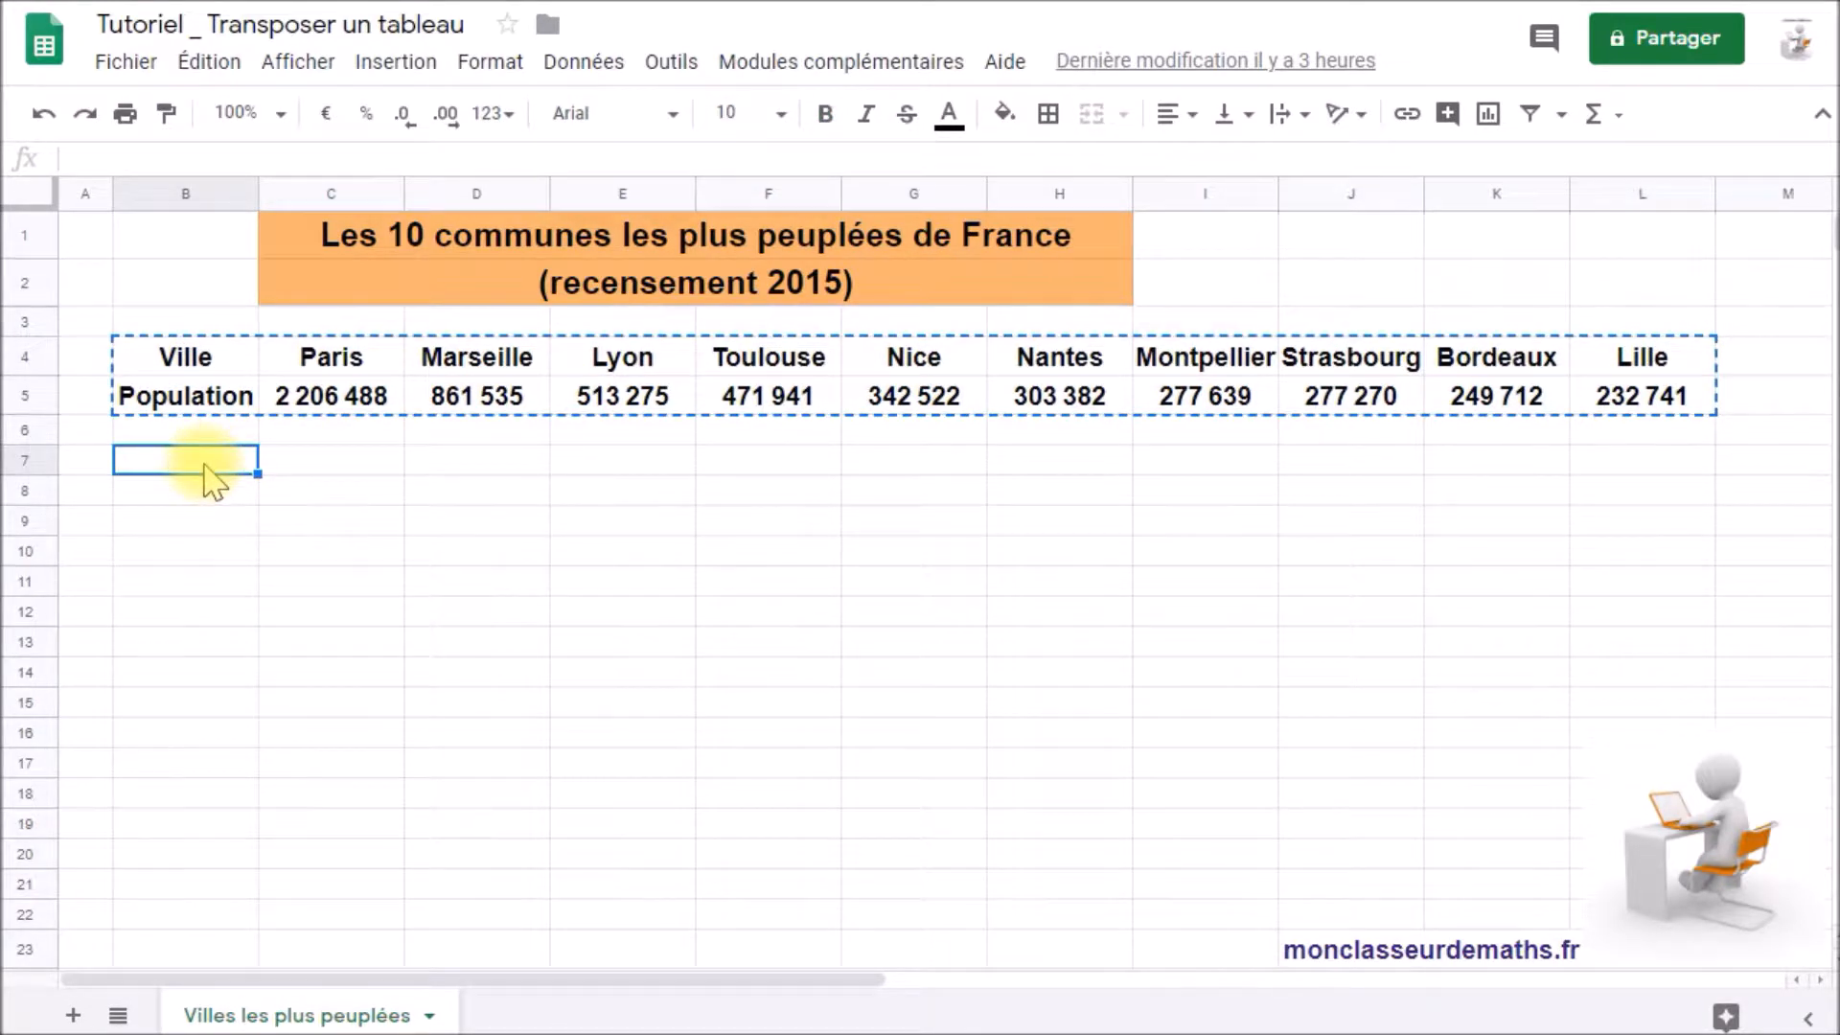
{"action": "left_click", "coordinate": [203, 63]}
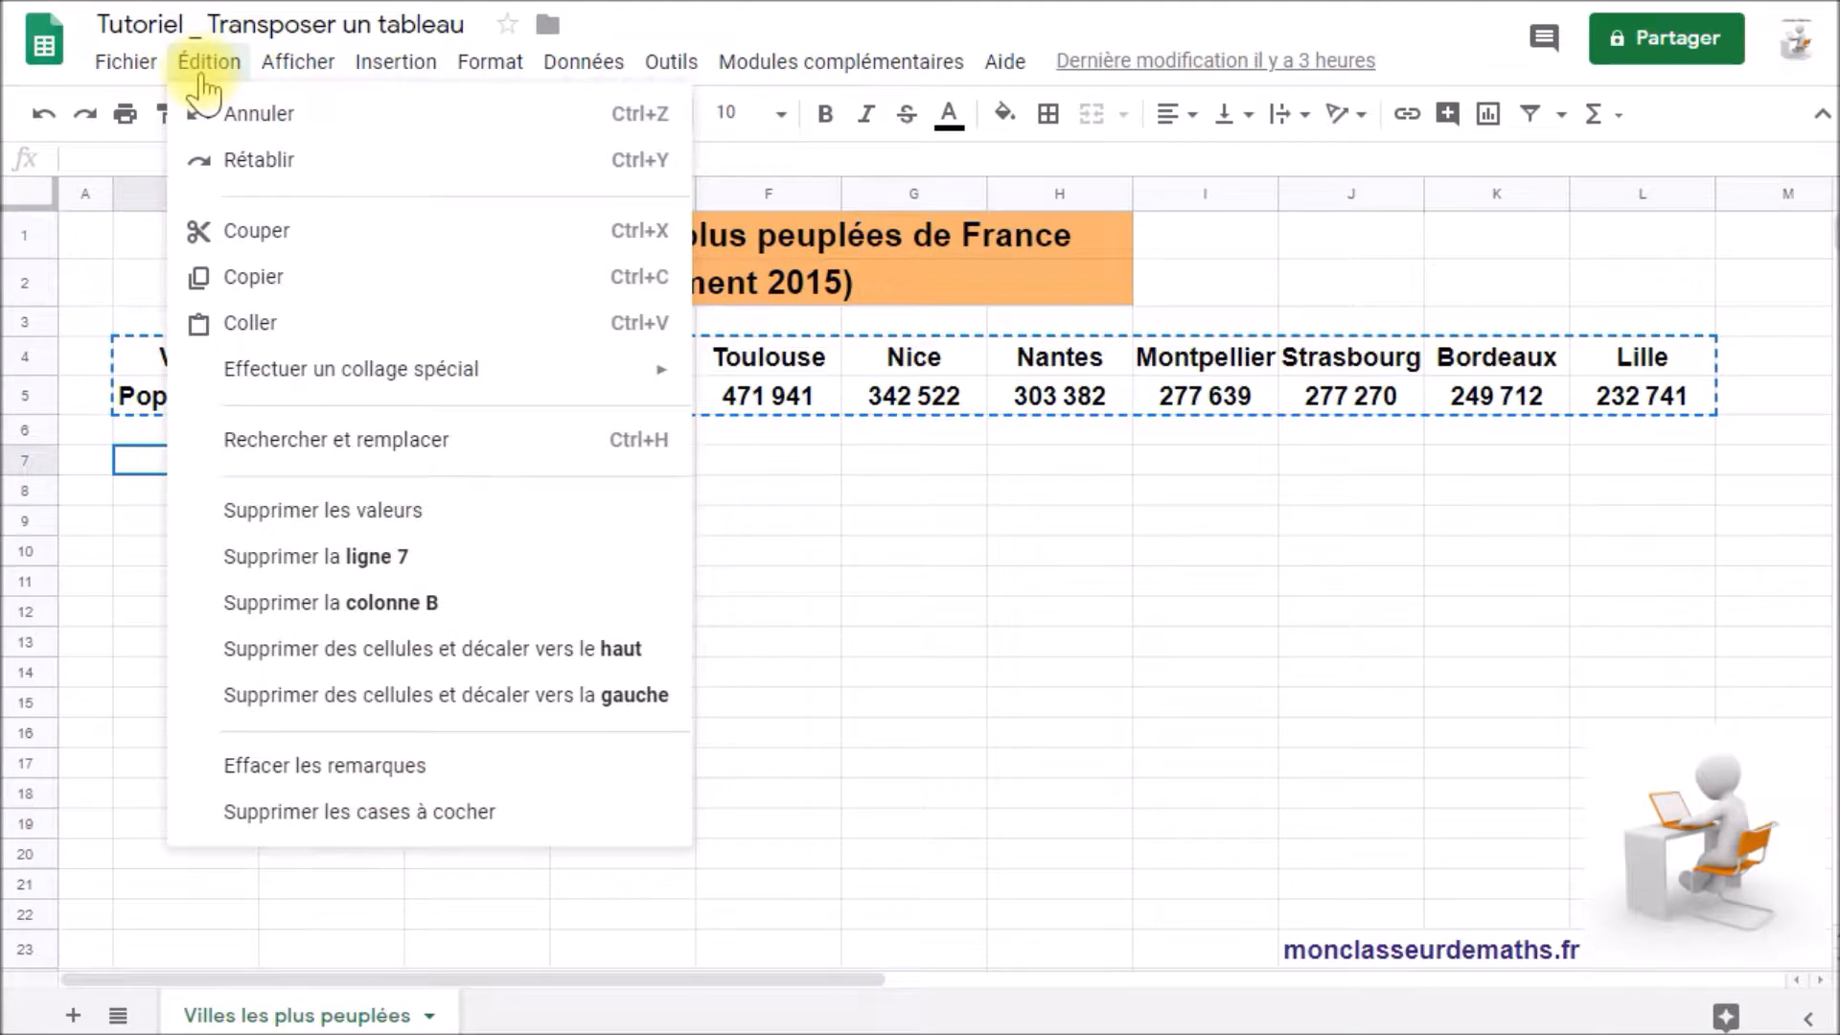
{"action": "mouse_move", "coordinate": [304, 396]}
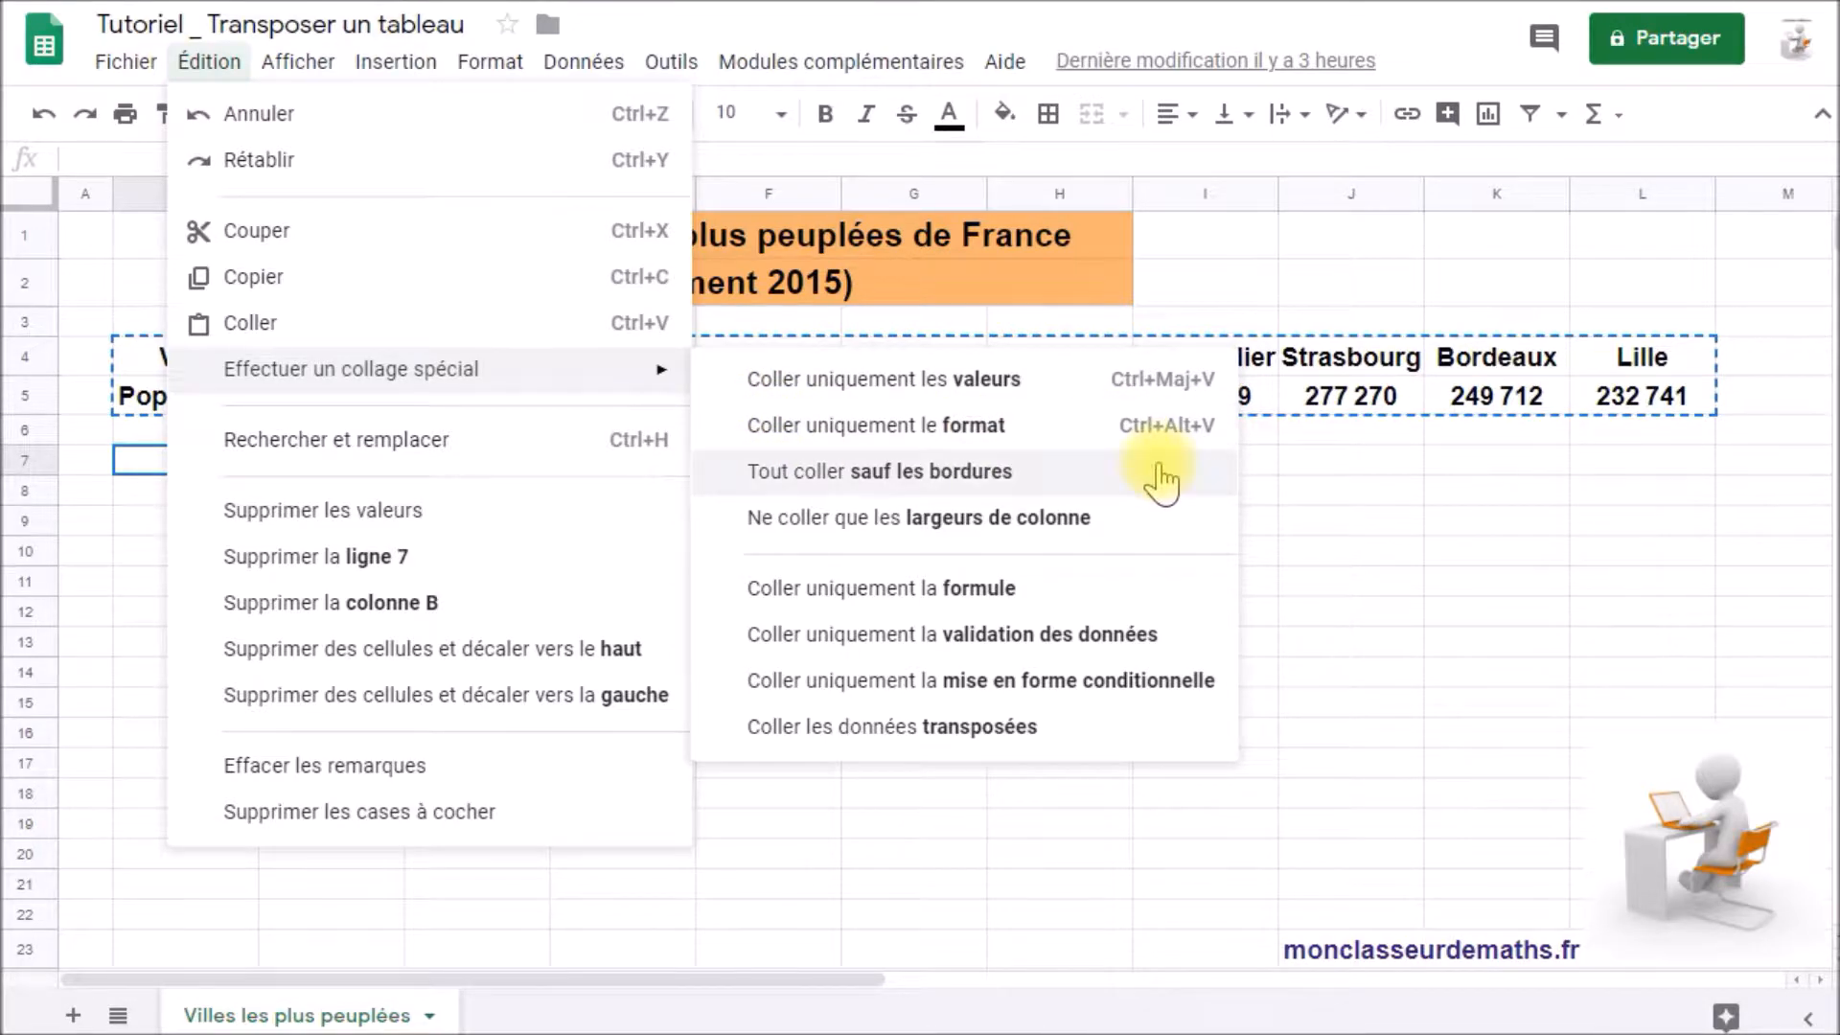
{"action": "left_click", "coordinate": [1116, 743]}
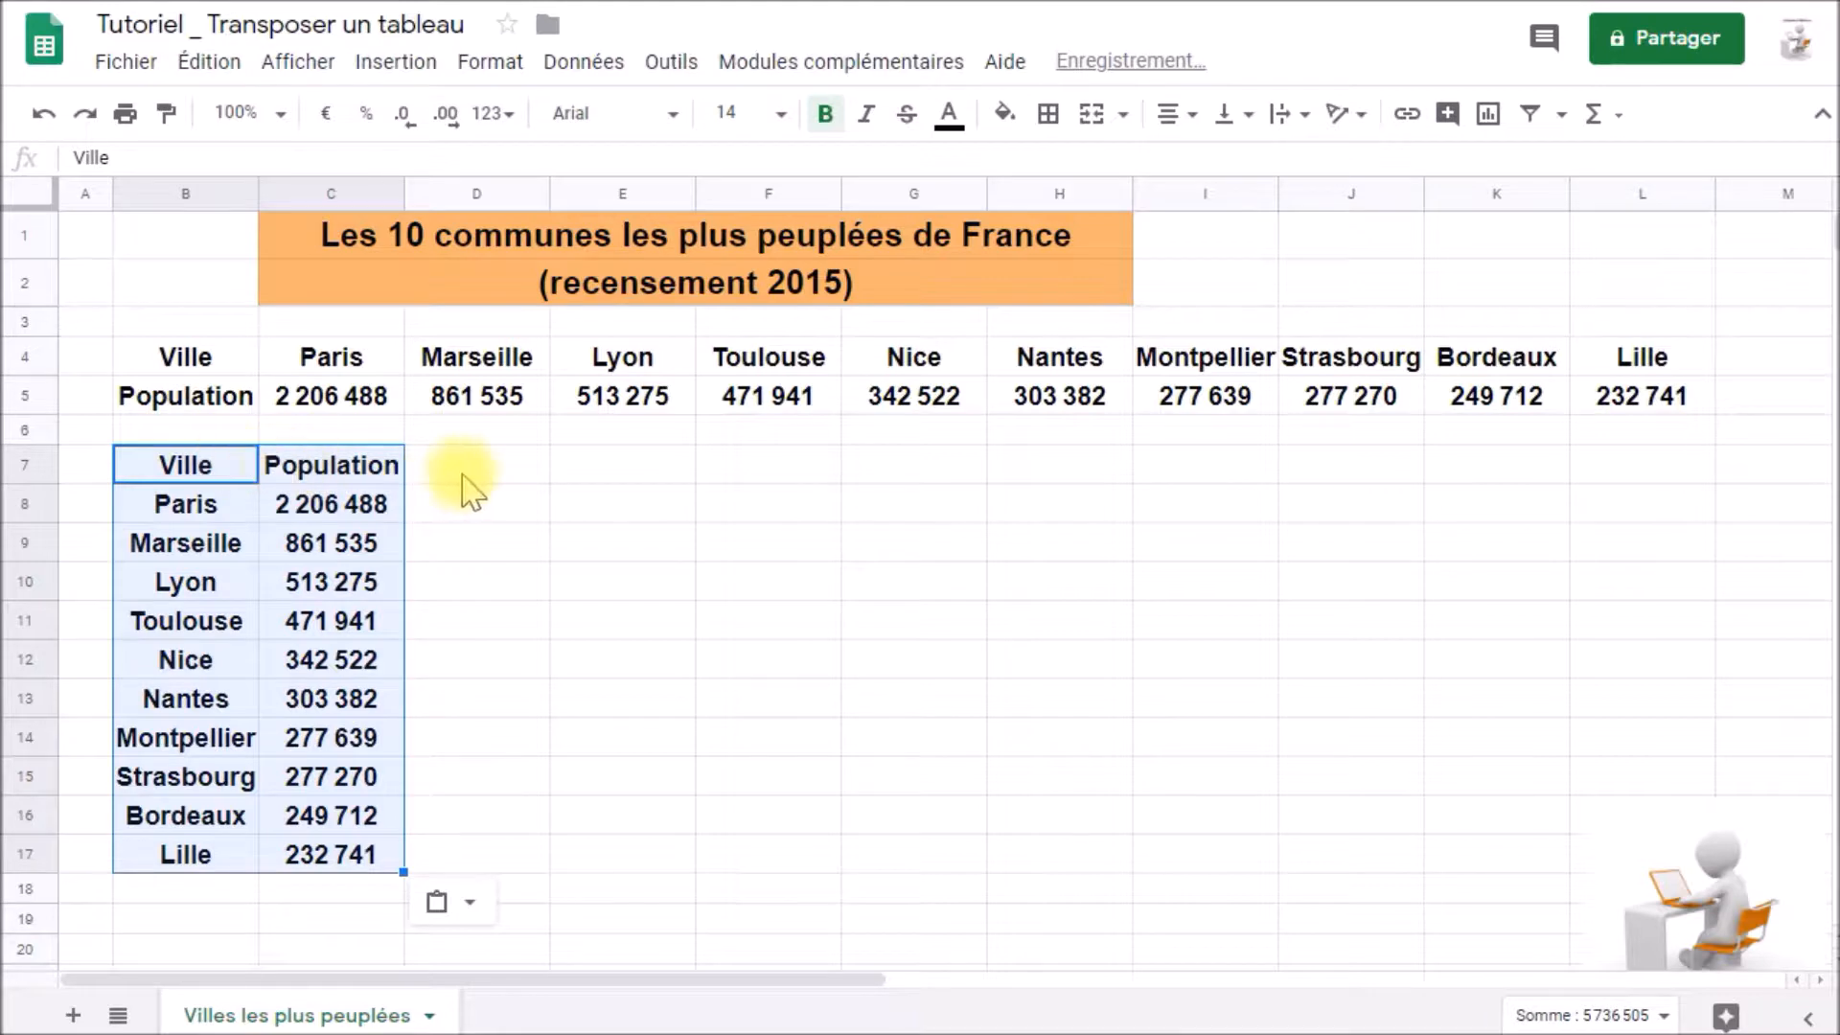
{"action": "left_click", "coordinate": [618, 474]}
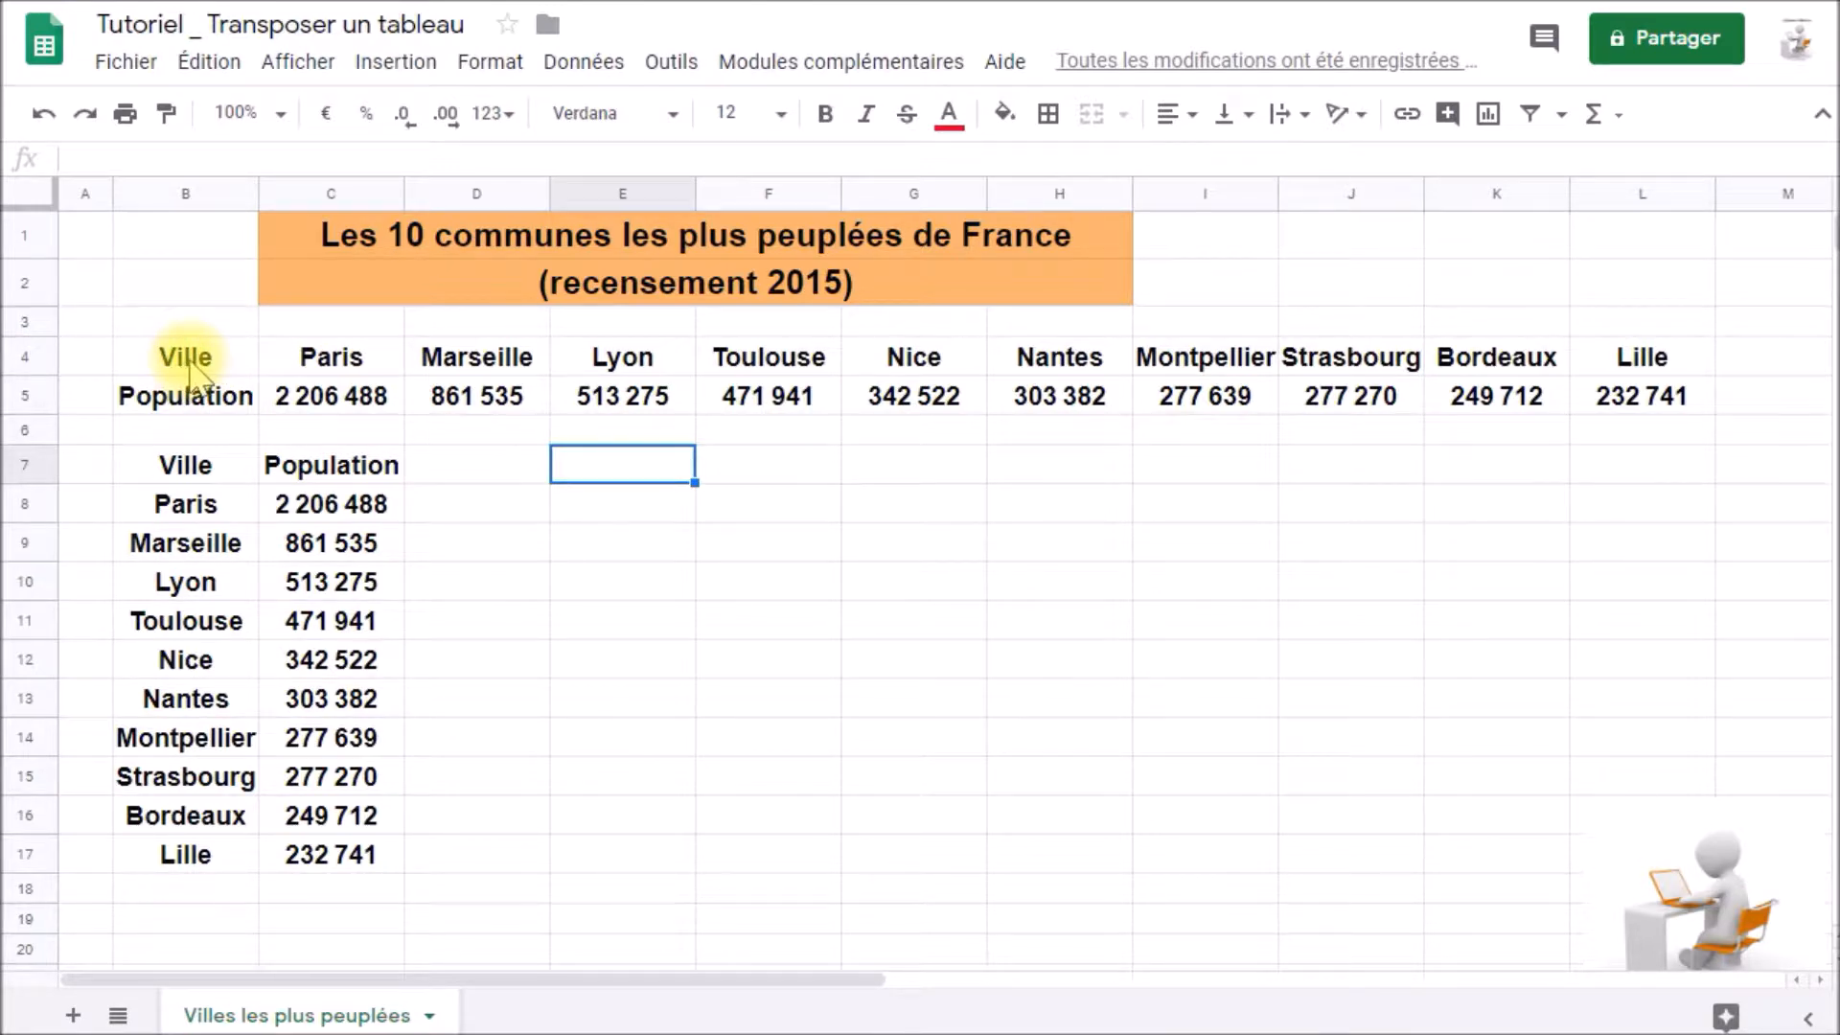
Fill the Ville row B4:L4 with light yellow and the Population row B5:L5 with light grey-blue.
{"action": "left_click_drag", "start_coordinate": [201, 372], "coordinate": [1590, 368]}
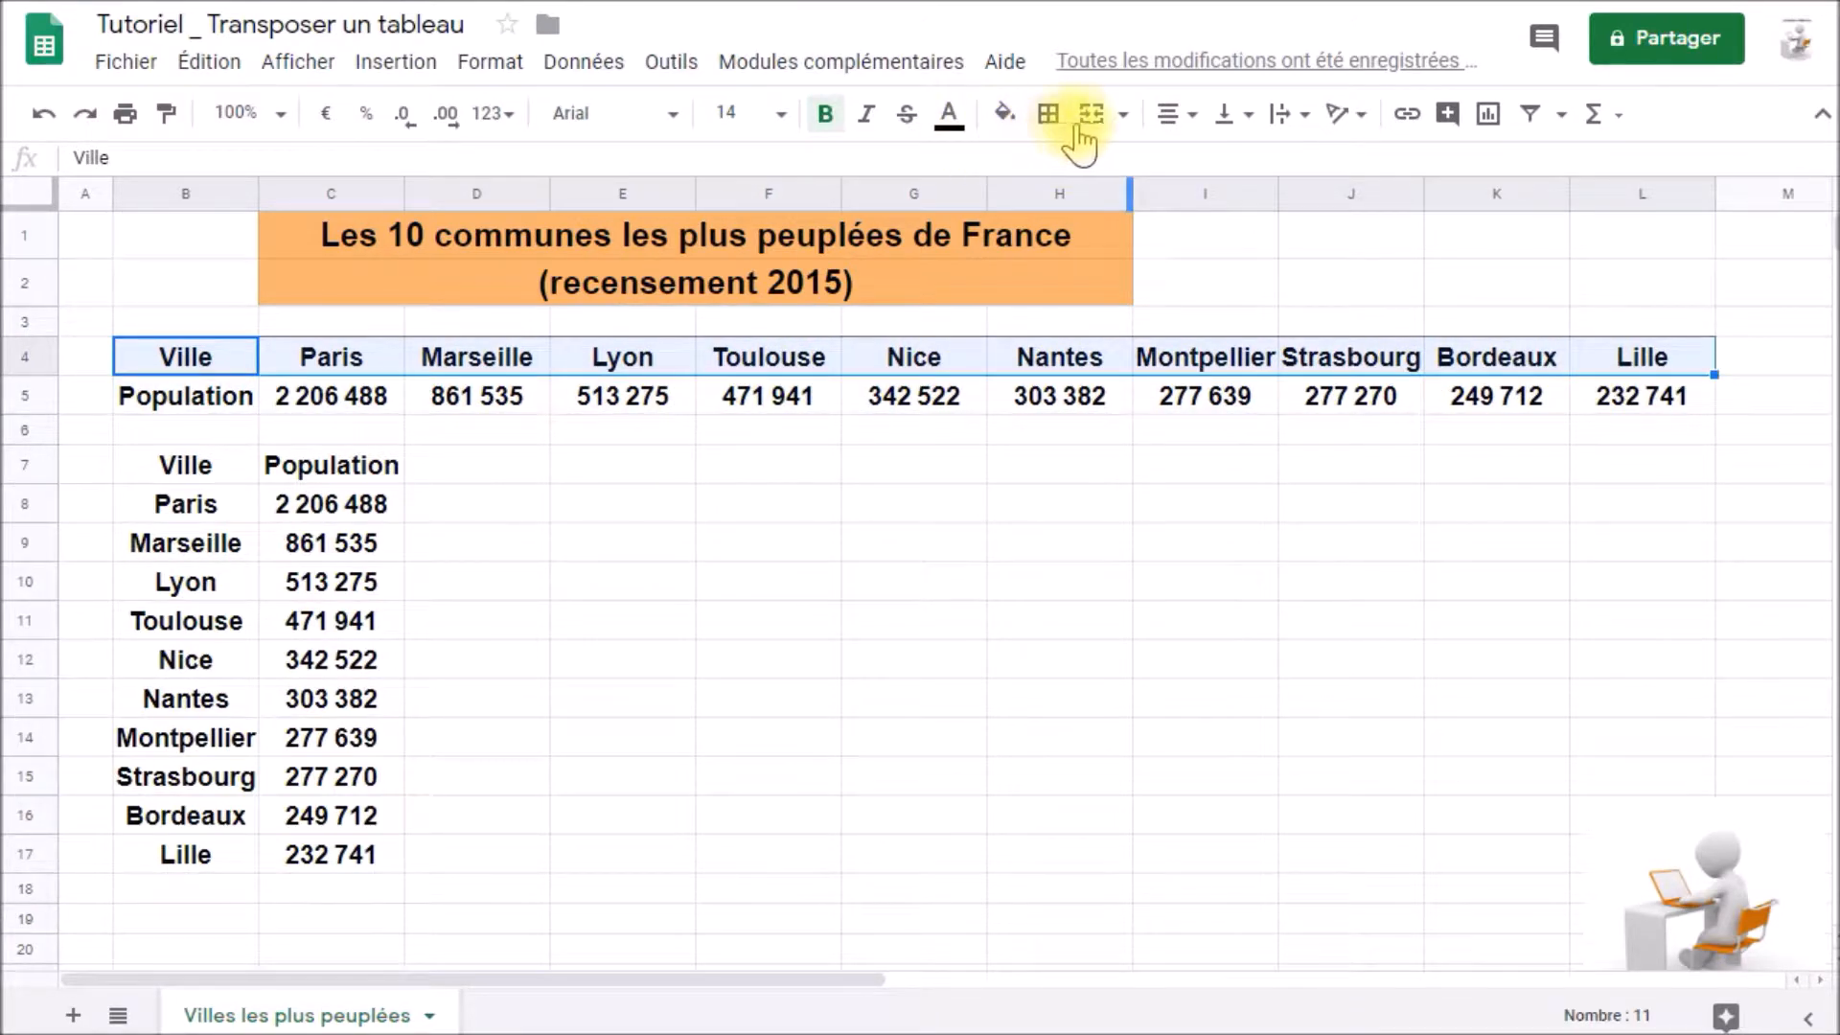
{"action": "left_click", "coordinate": [1006, 112]}
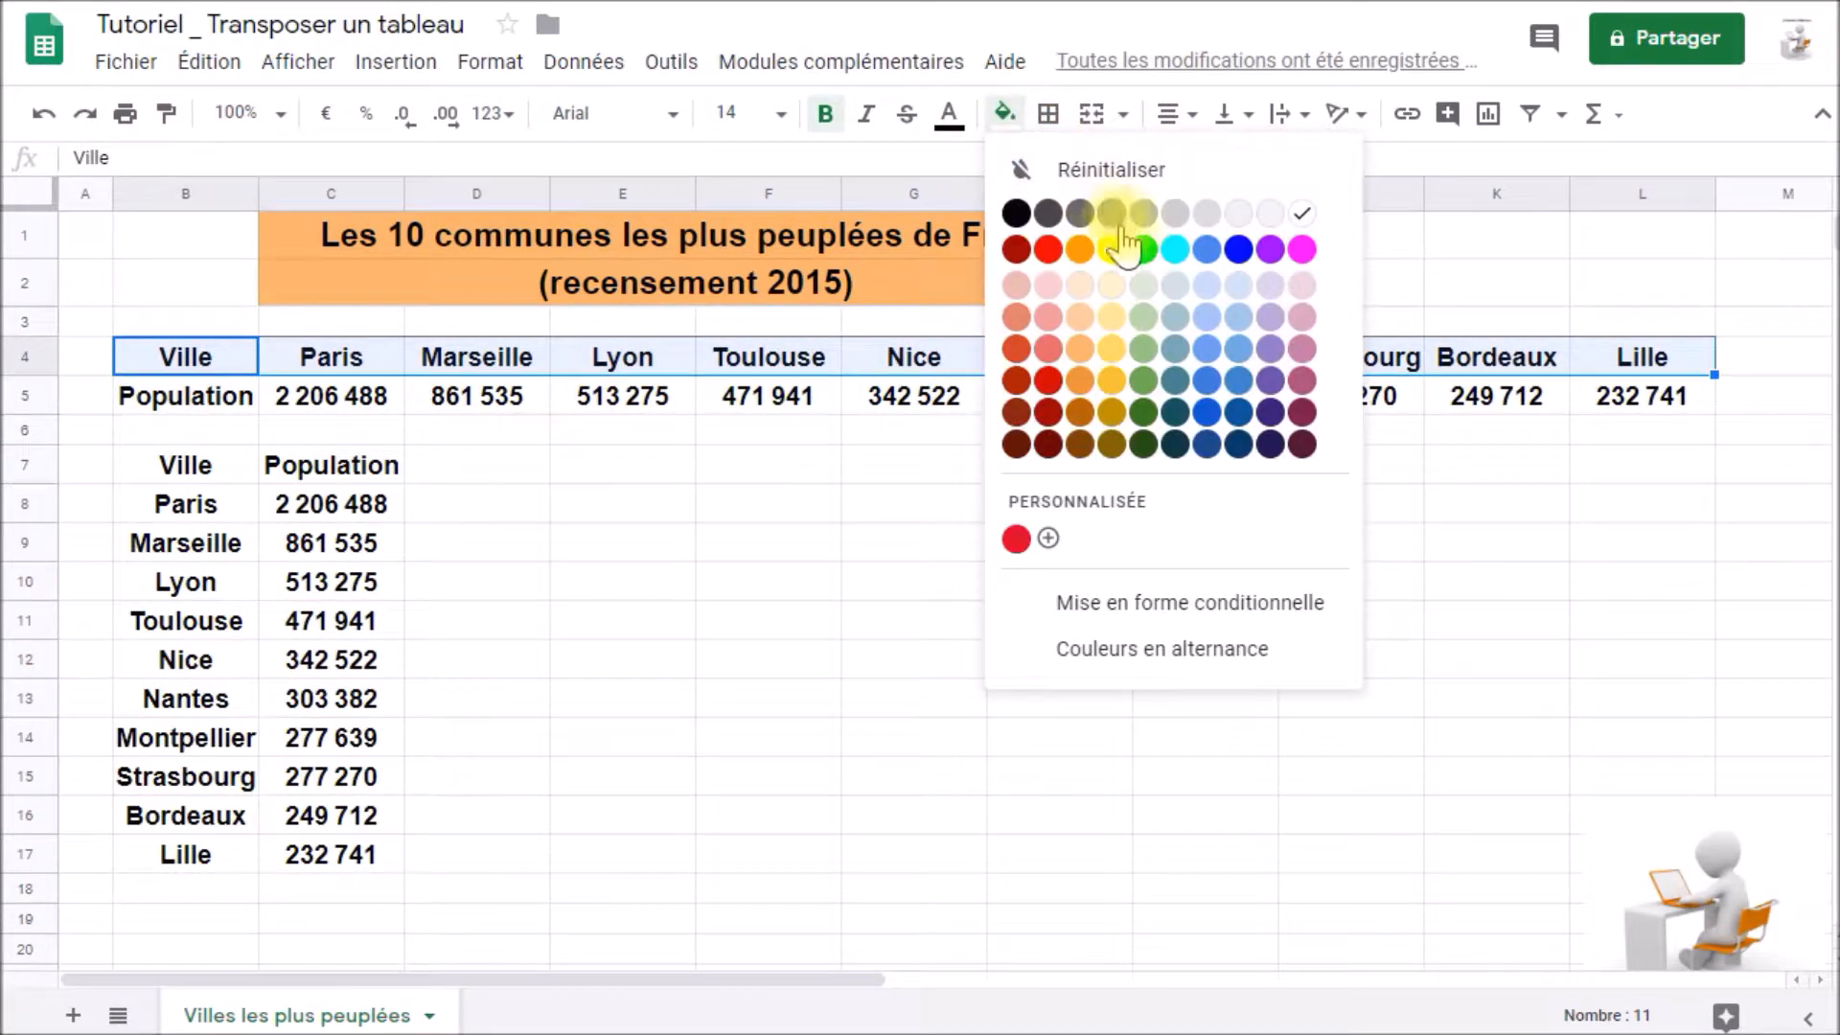
{"action": "left_click", "coordinate": [1111, 285]}
{"action": "left_click_drag", "start_coordinate": [177, 396], "coordinate": [1622, 394]}
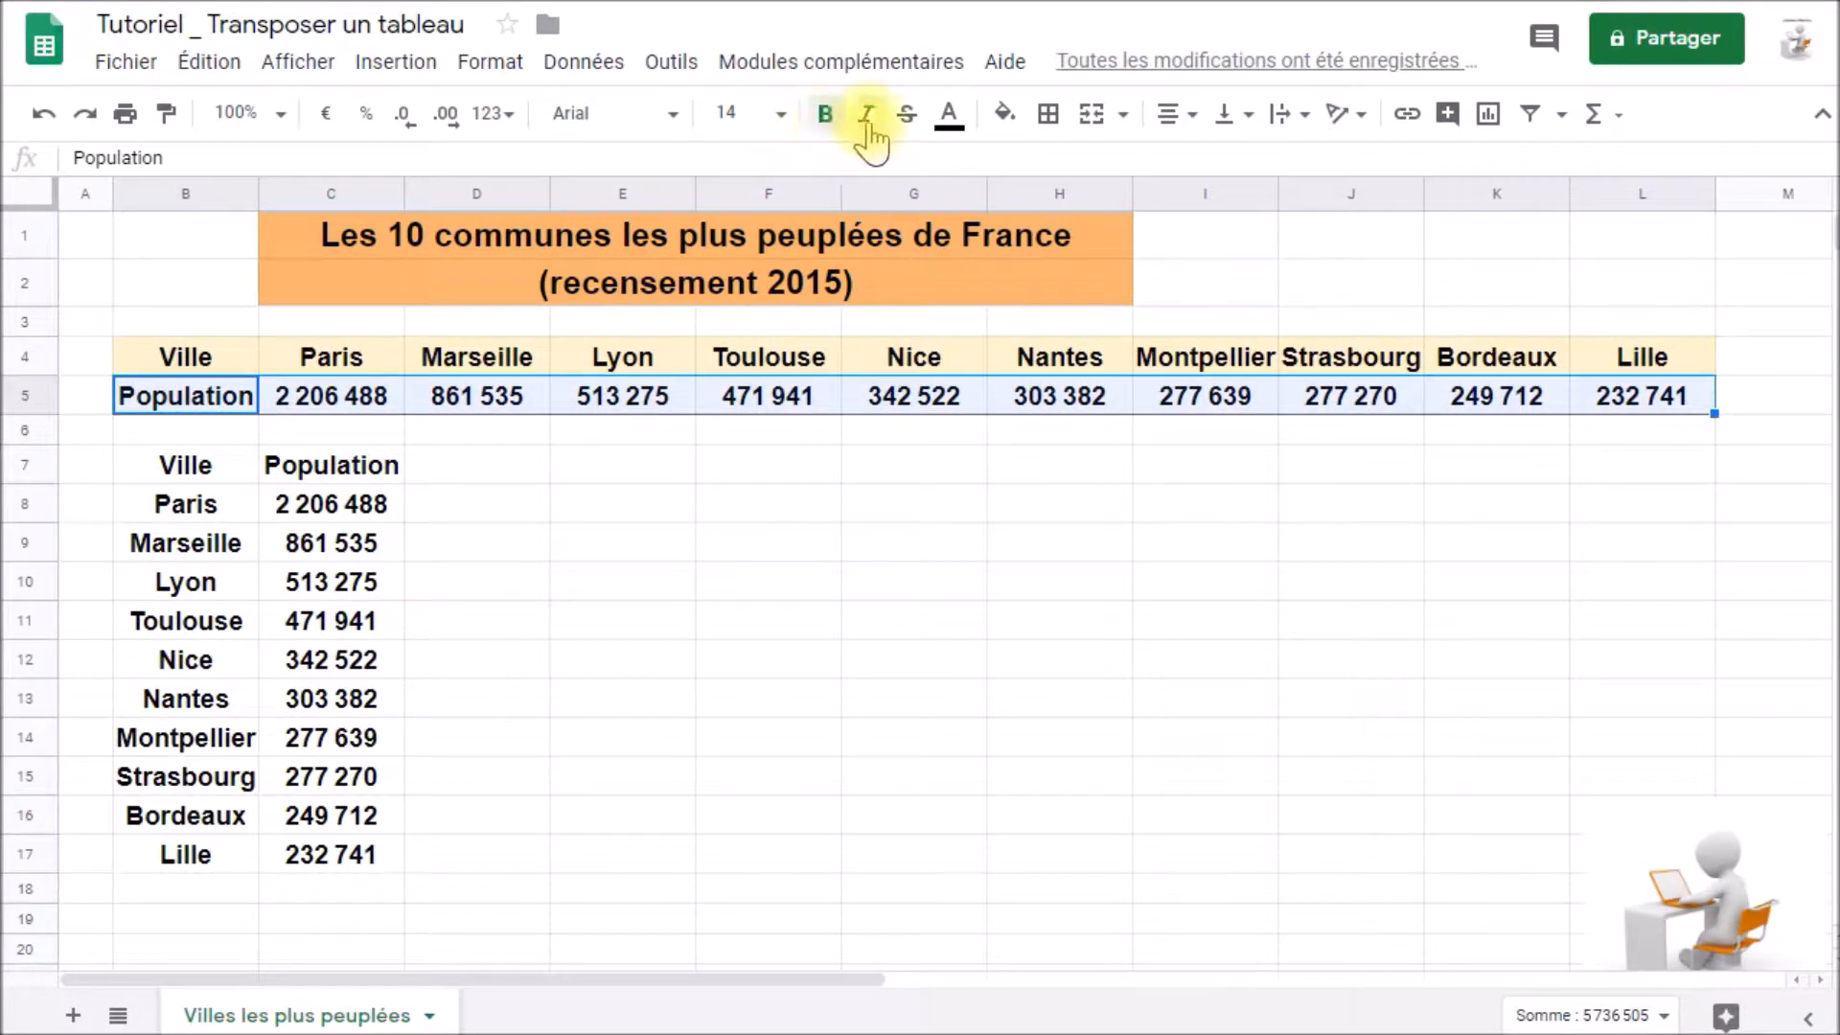
{"action": "left_click", "coordinate": [1005, 113]}
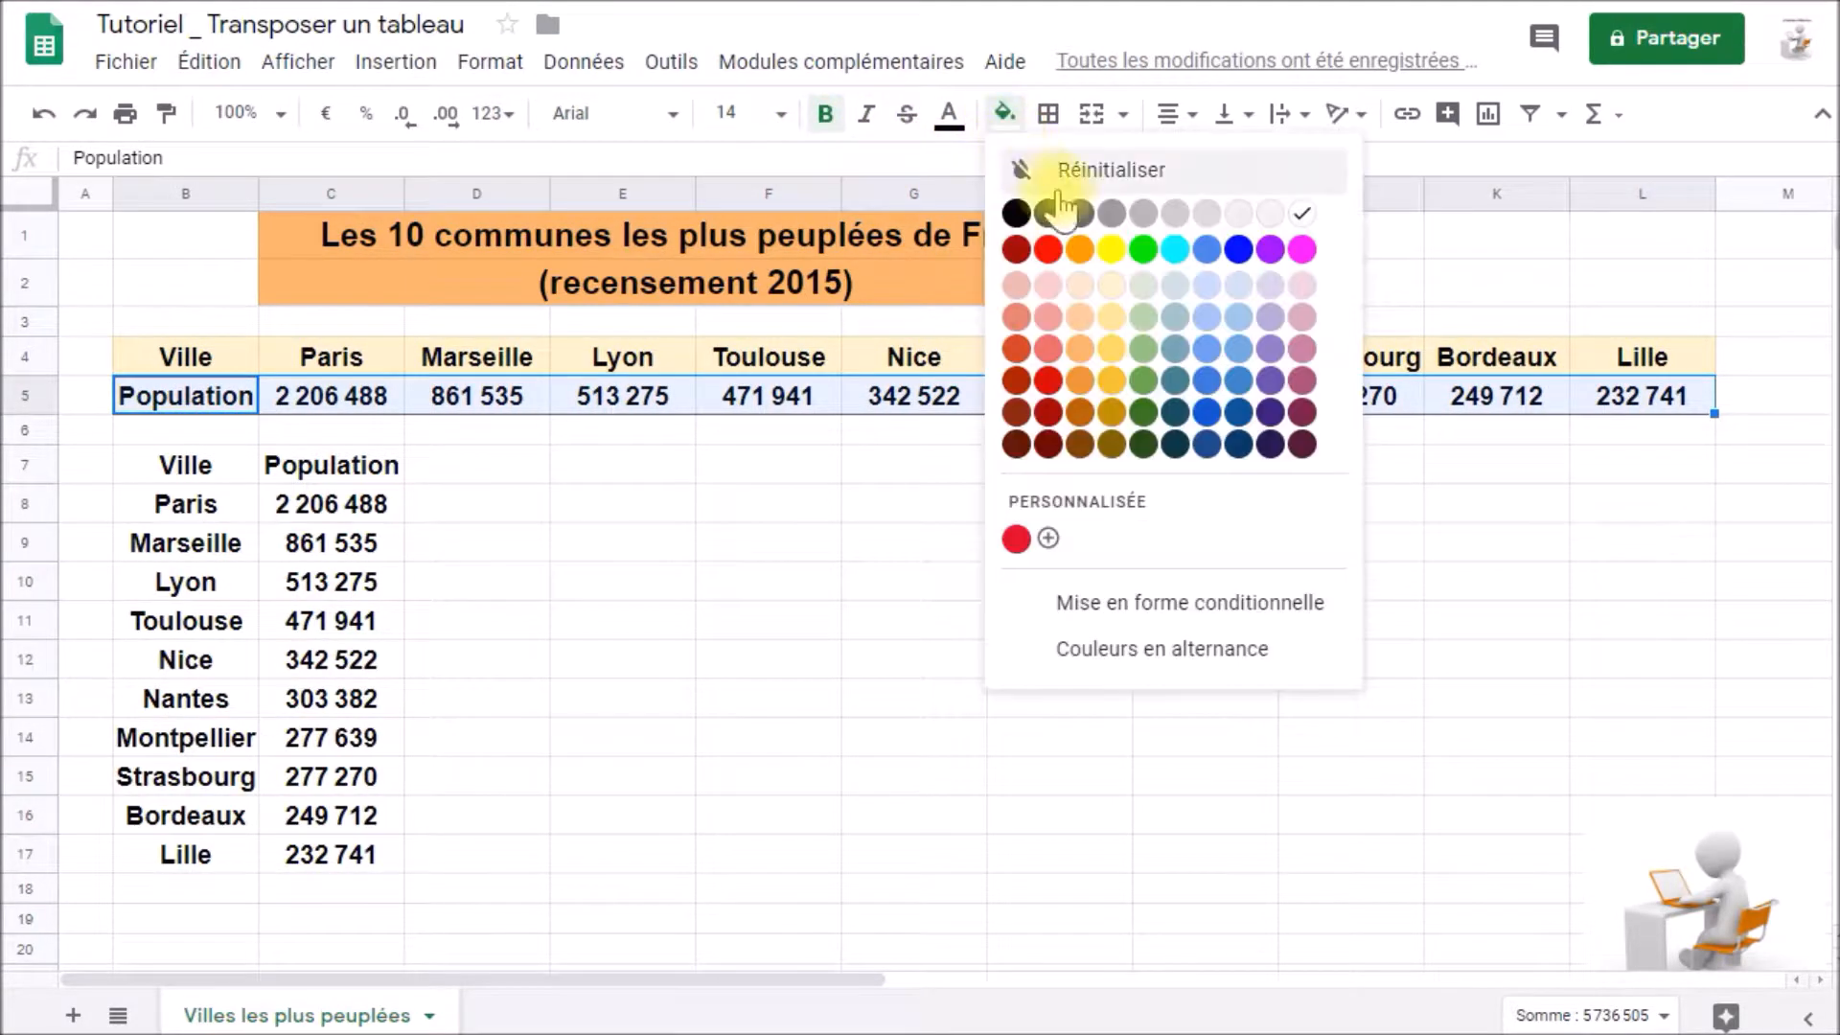
{"action": "left_click", "coordinate": [1185, 292]}
{"action": "left_click", "coordinate": [781, 430]}
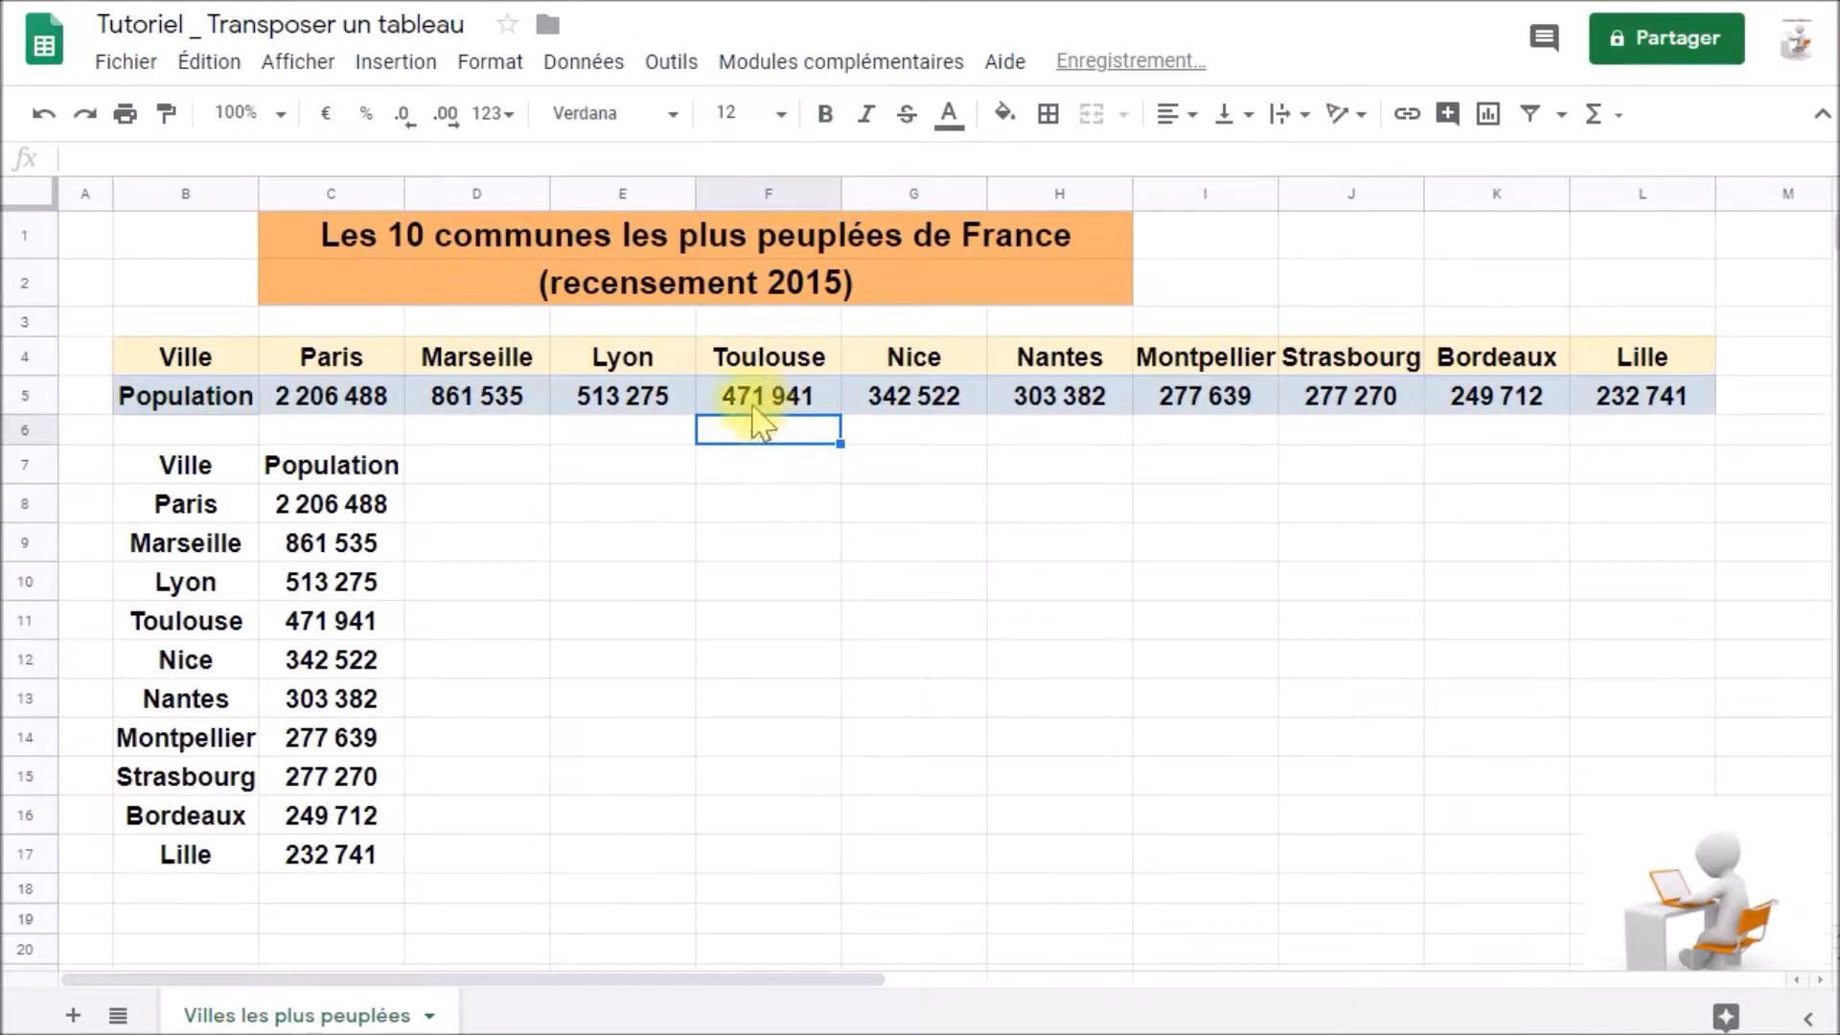
Colour the Toulouse population in F5 red and set the city name Nantes in H4 to italic.
{"action": "left_click", "coordinate": [779, 394]}
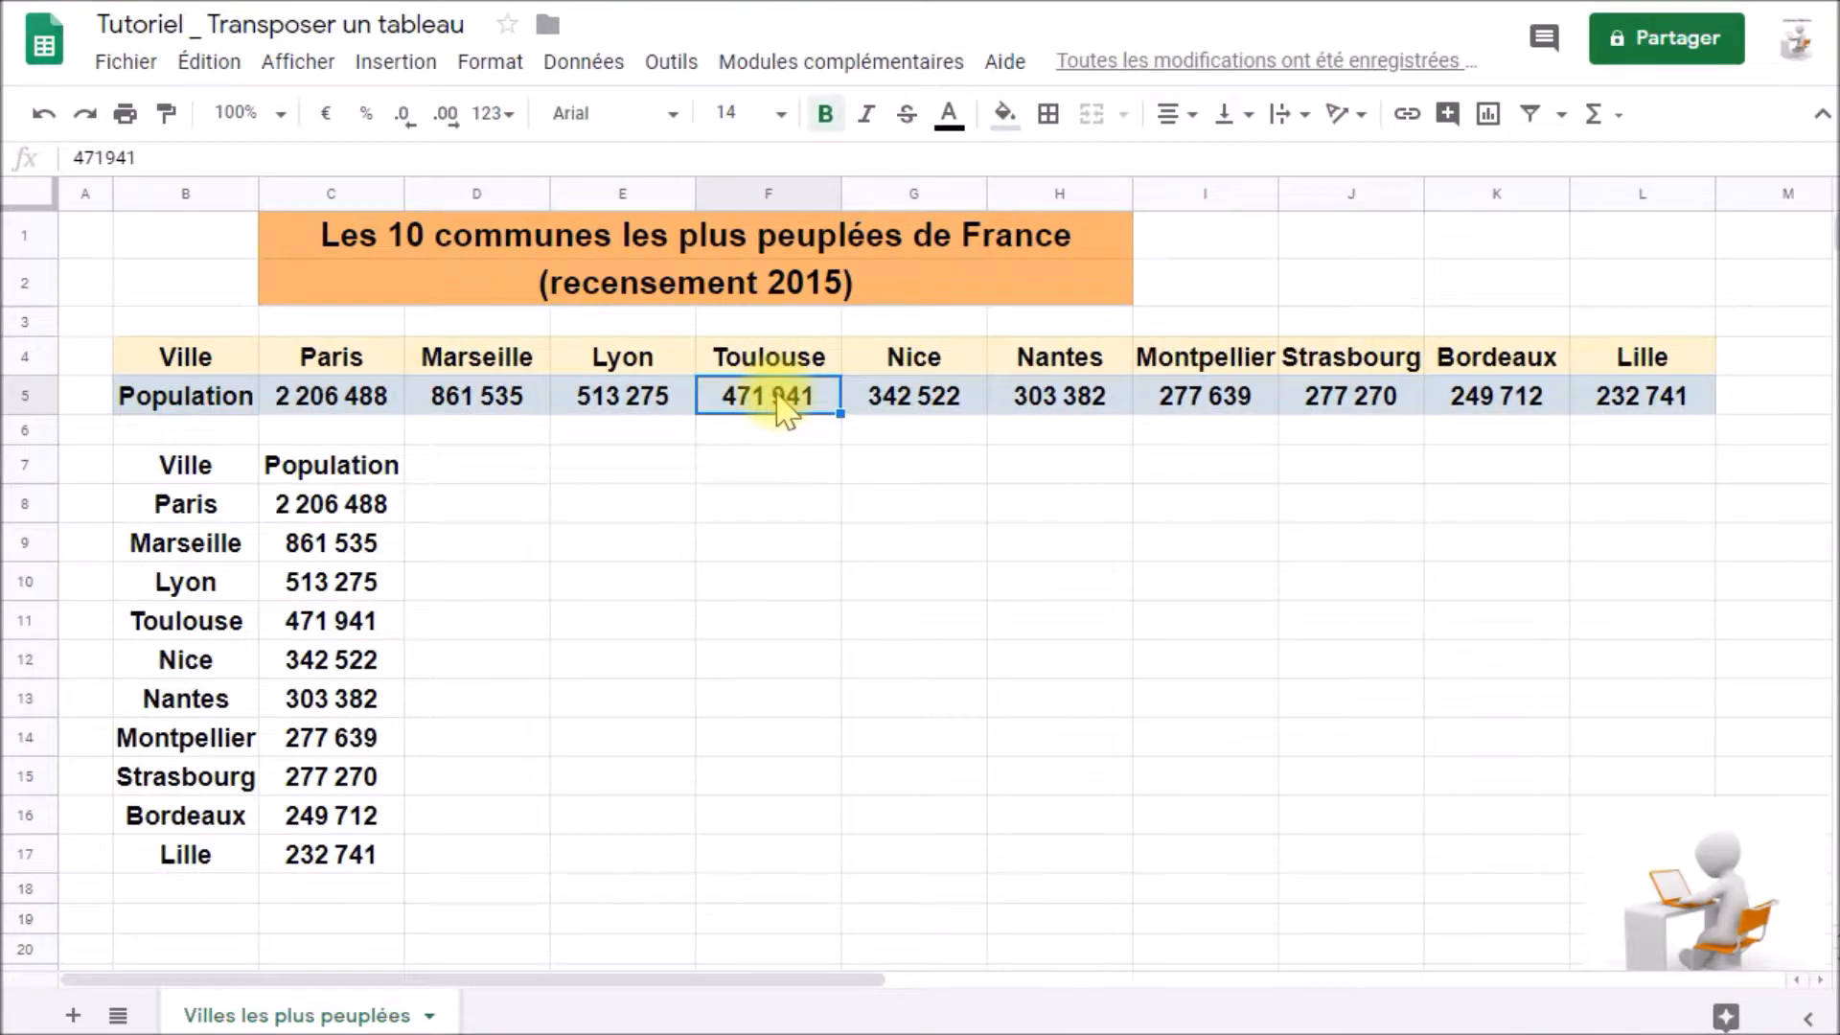
{"action": "left_click", "coordinate": [1004, 115]}
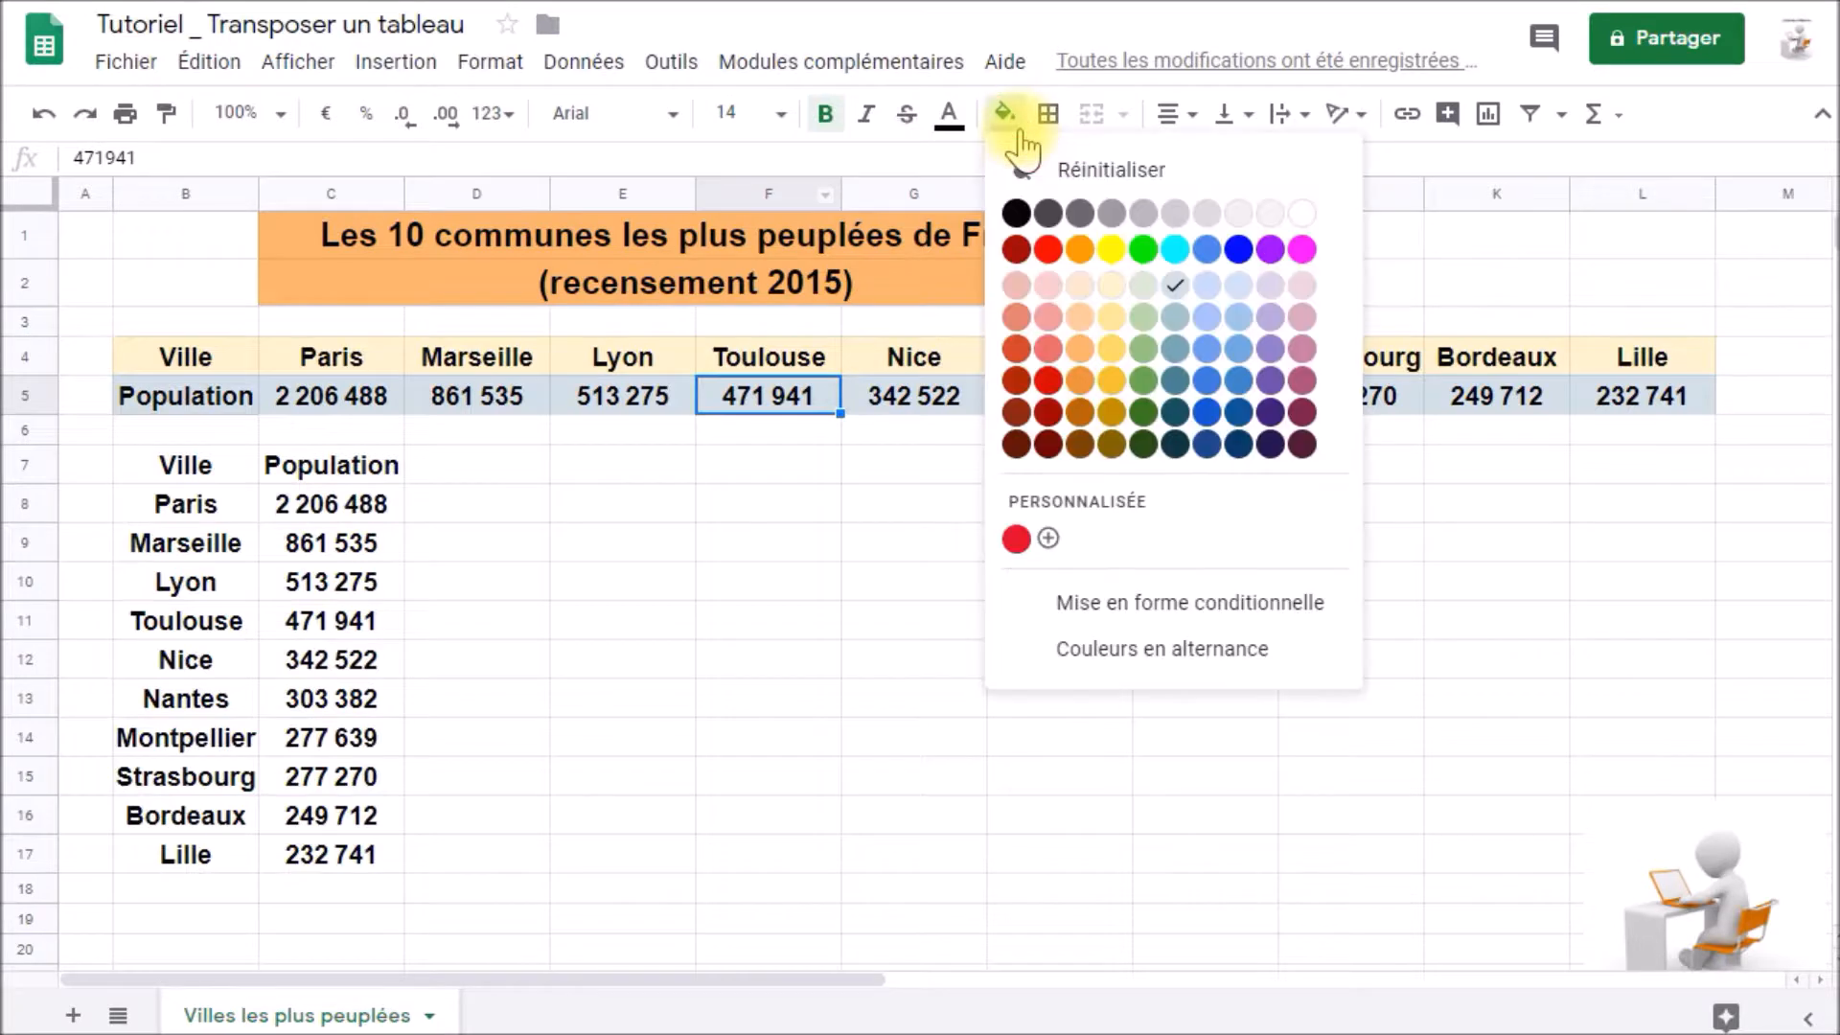
{"action": "left_click", "coordinate": [948, 113]}
{"action": "left_click", "coordinate": [990, 249]}
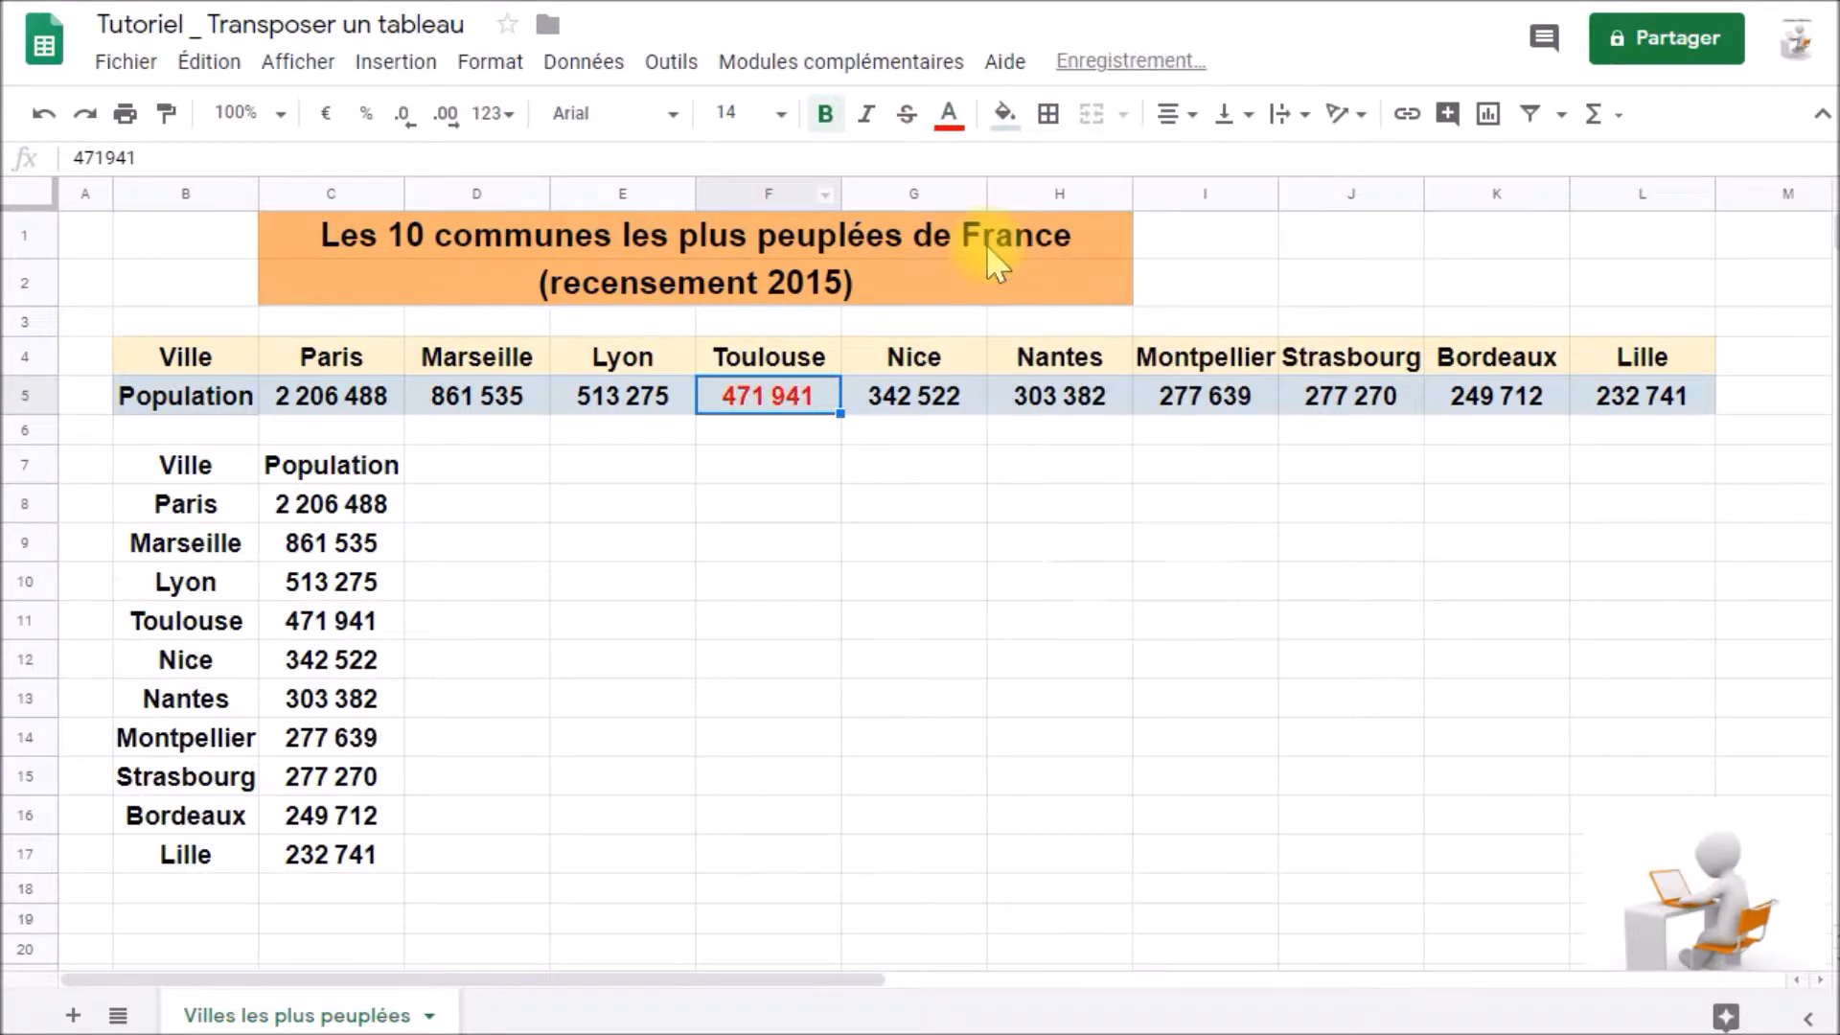
{"action": "left_click", "coordinate": [1058, 360]}
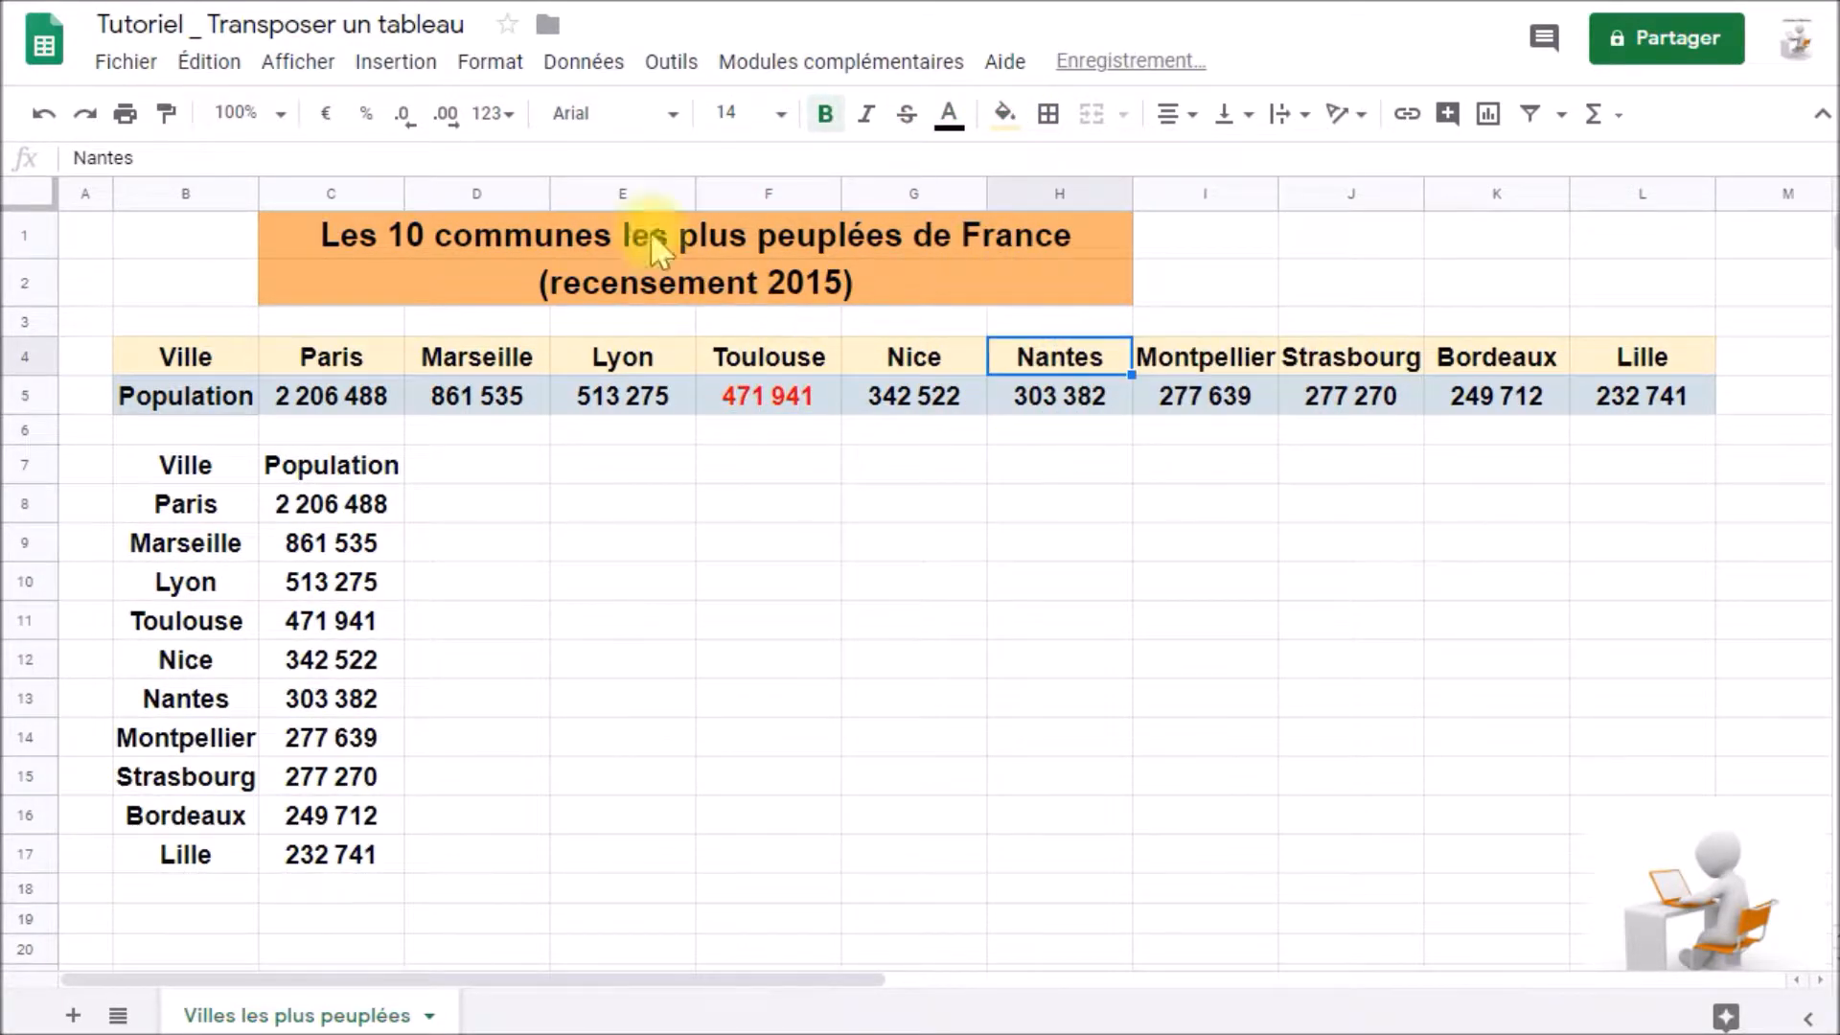
{"action": "left_click", "coordinate": [866, 113]}
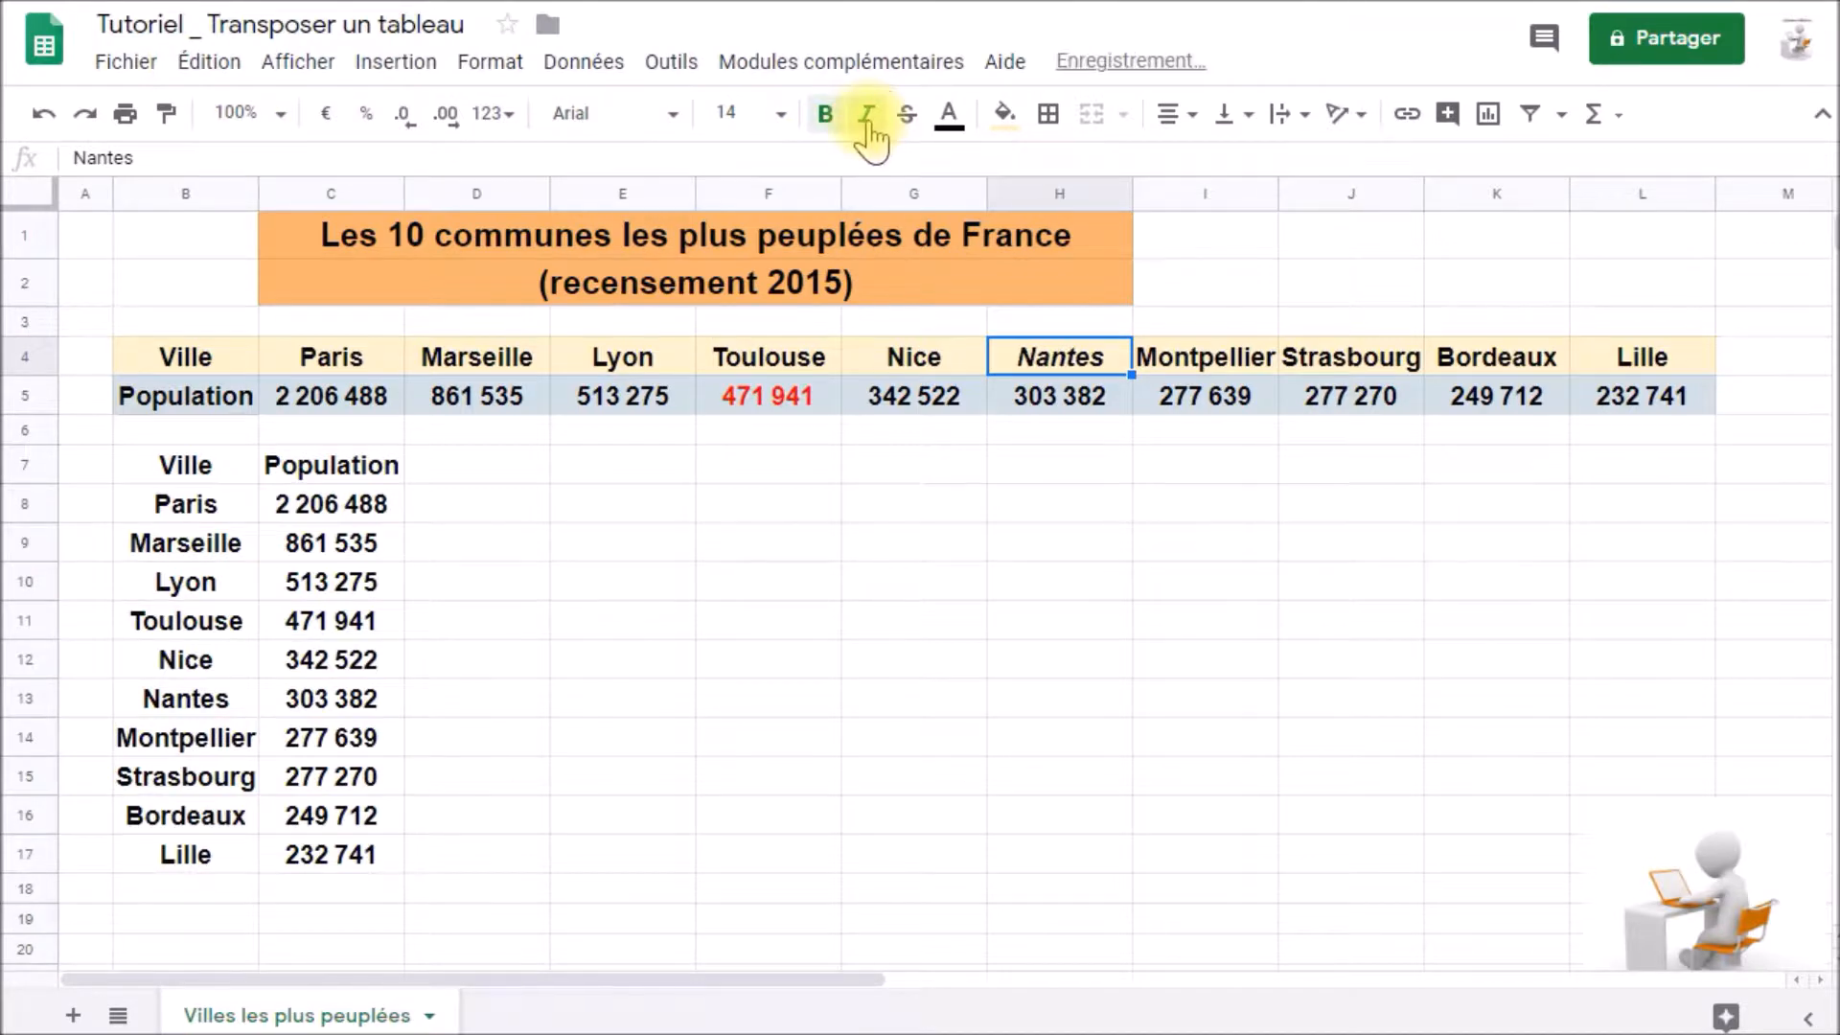
Copy the formatted table B4:L5 and paste it transposed starting at cell E7.
{"action": "left_click_drag", "start_coordinate": [228, 364], "coordinate": [1654, 399]}
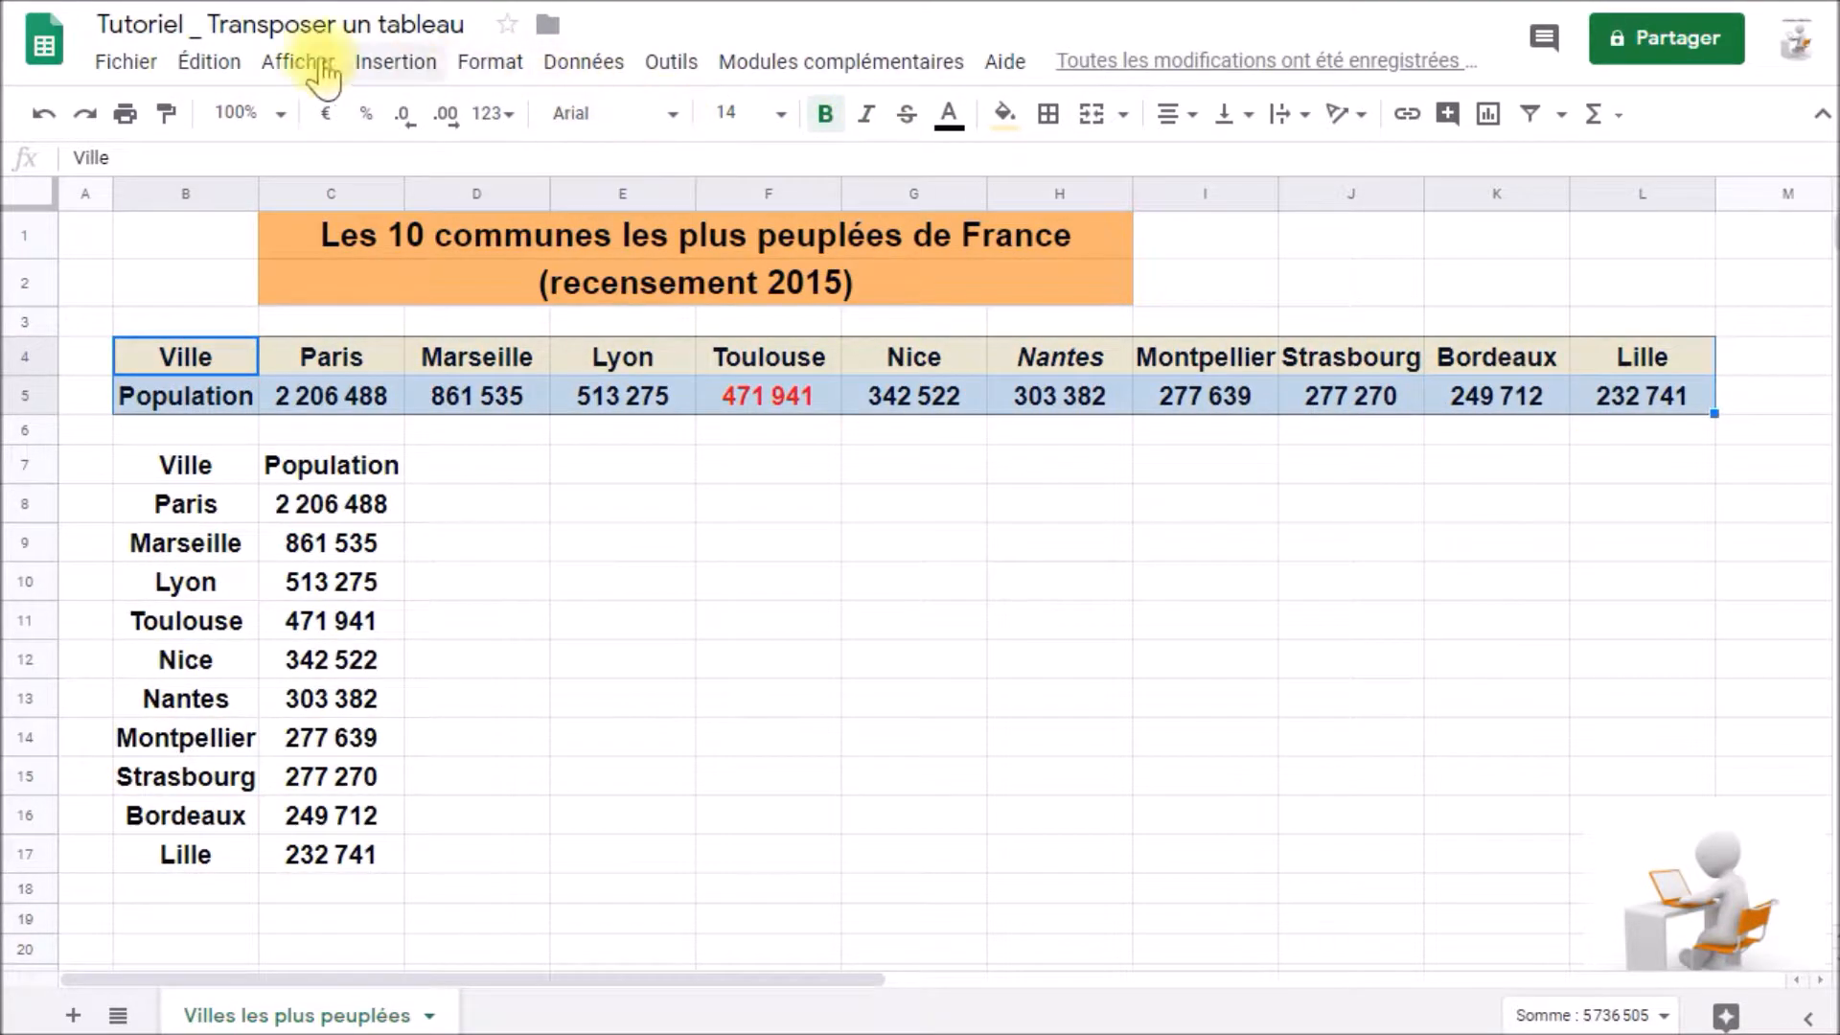
{"action": "left_click", "coordinate": [211, 66]}
{"action": "left_click", "coordinate": [247, 280]}
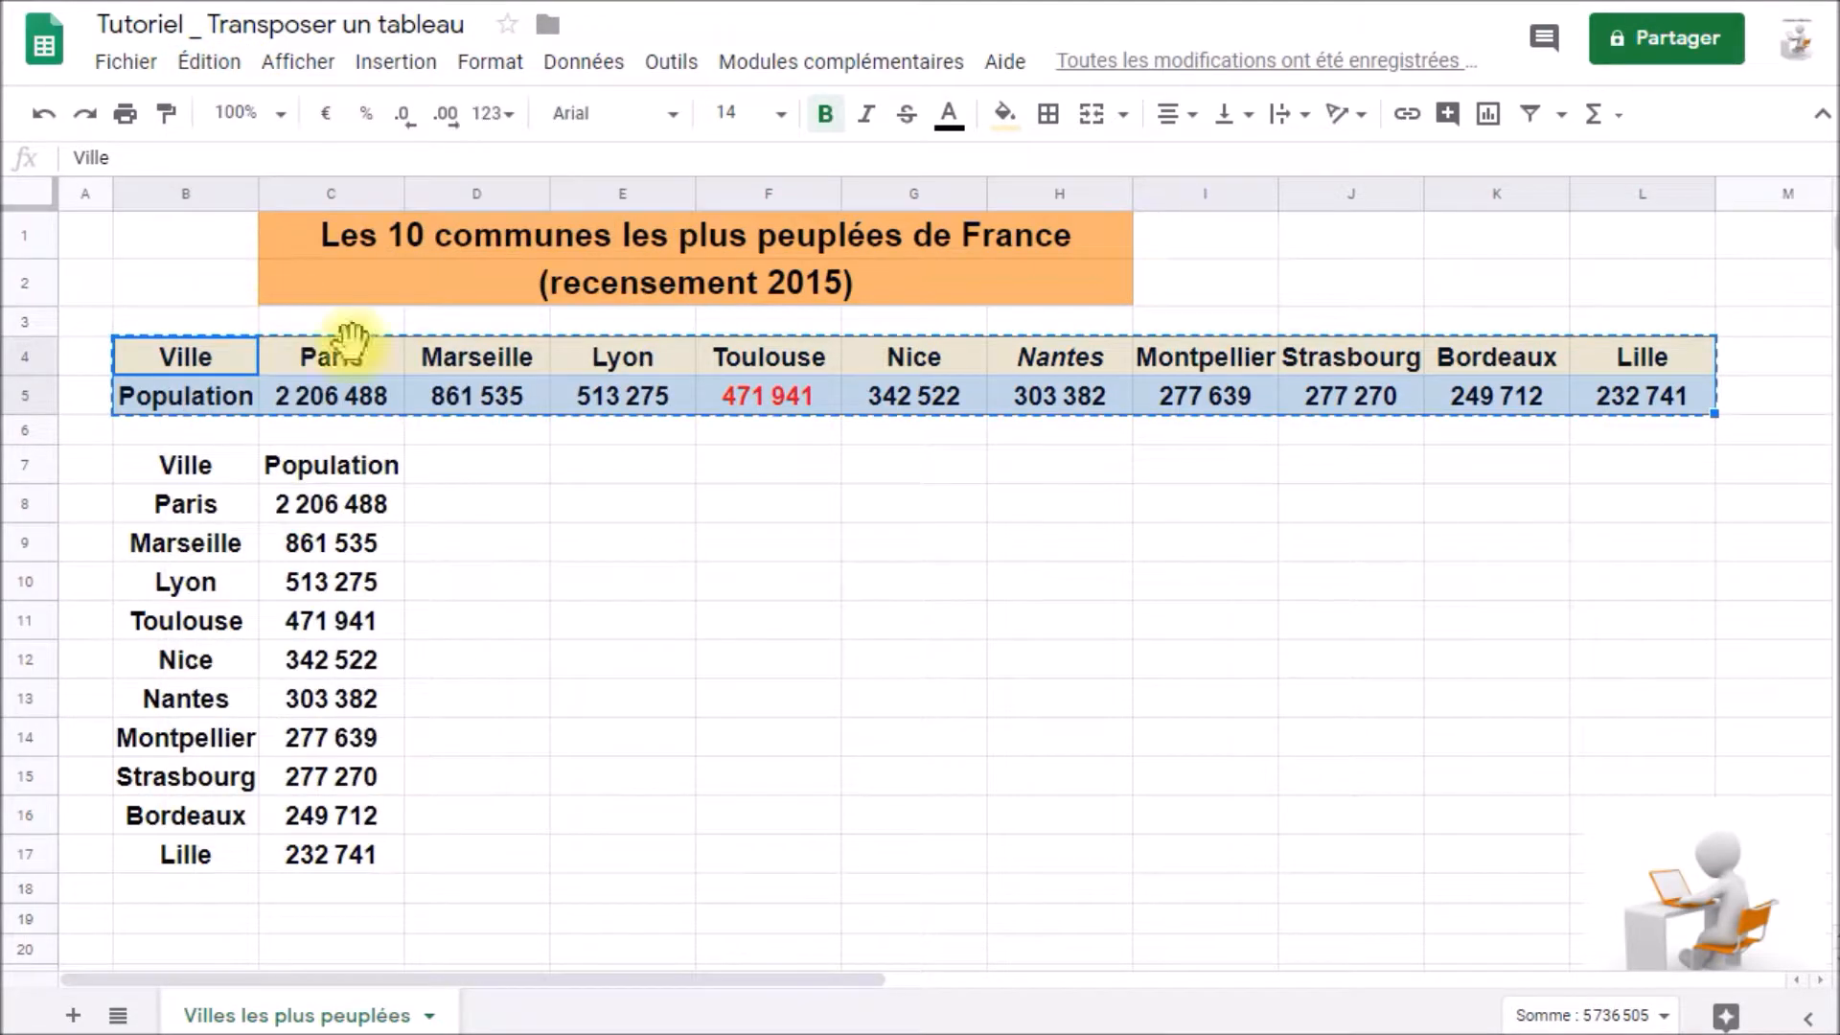
{"action": "left_click", "coordinate": [604, 466]}
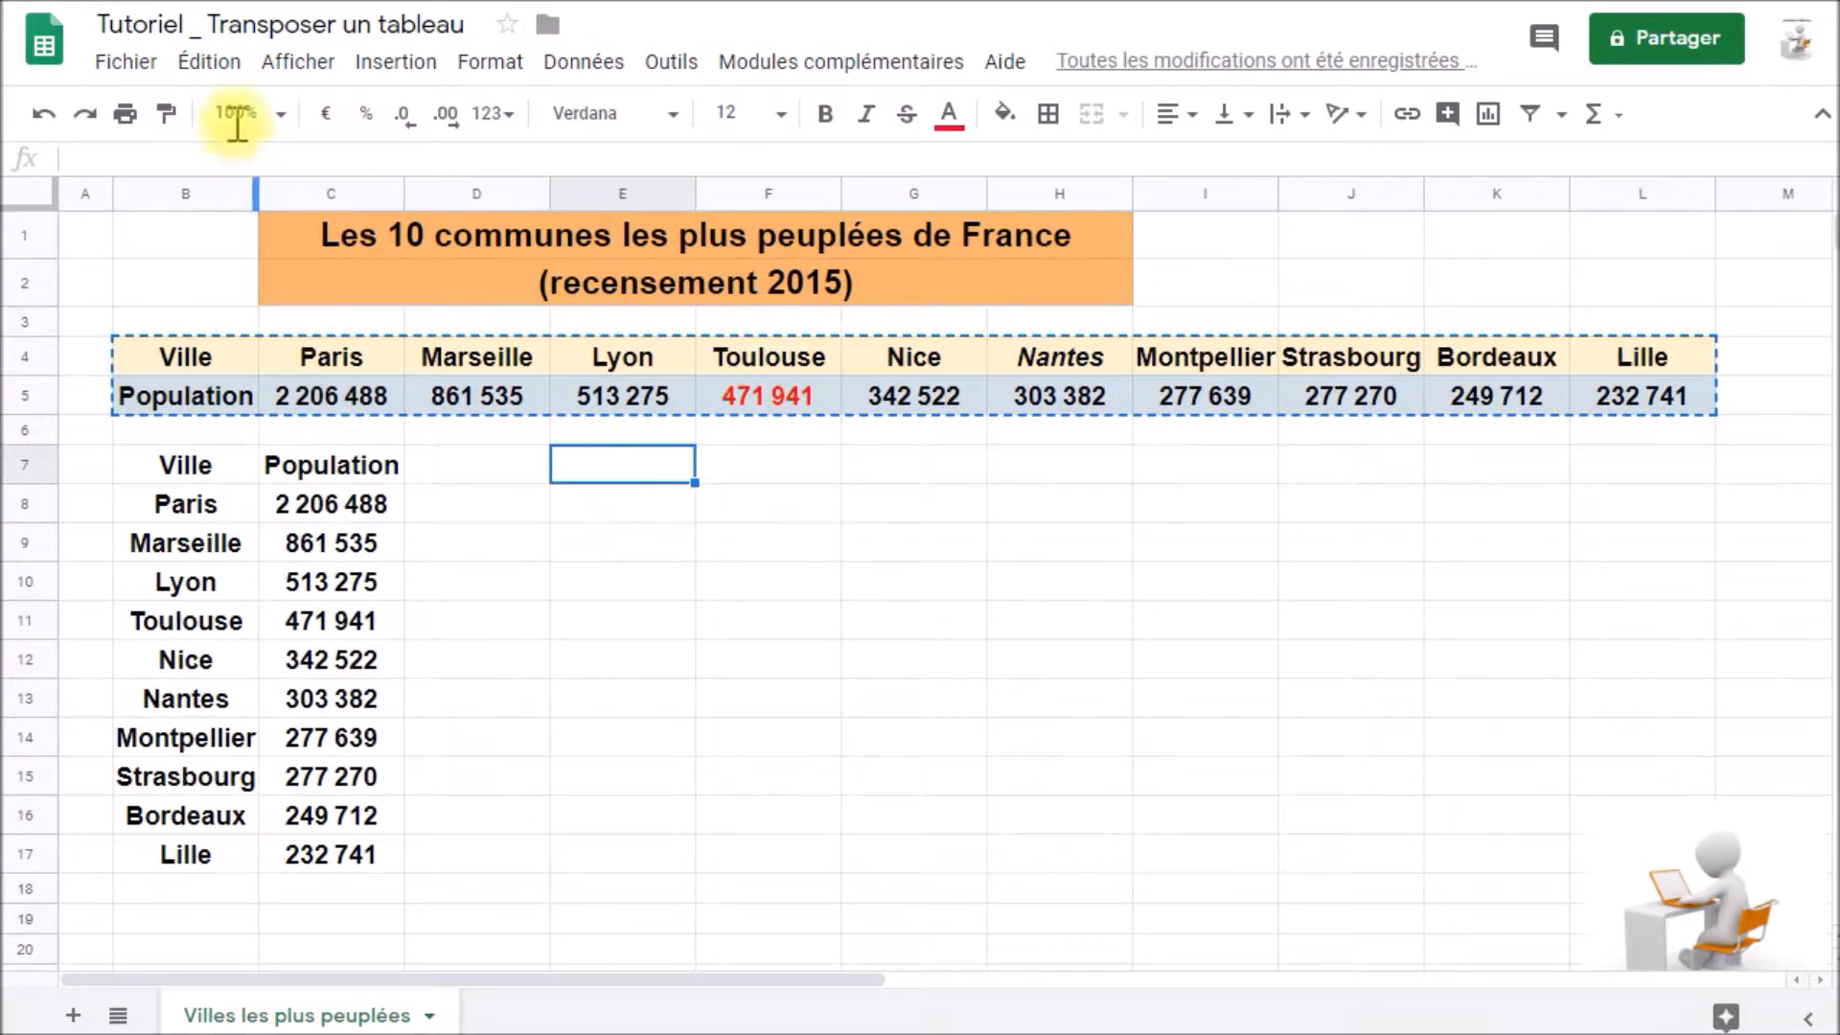
{"action": "left_click", "coordinate": [209, 61]}
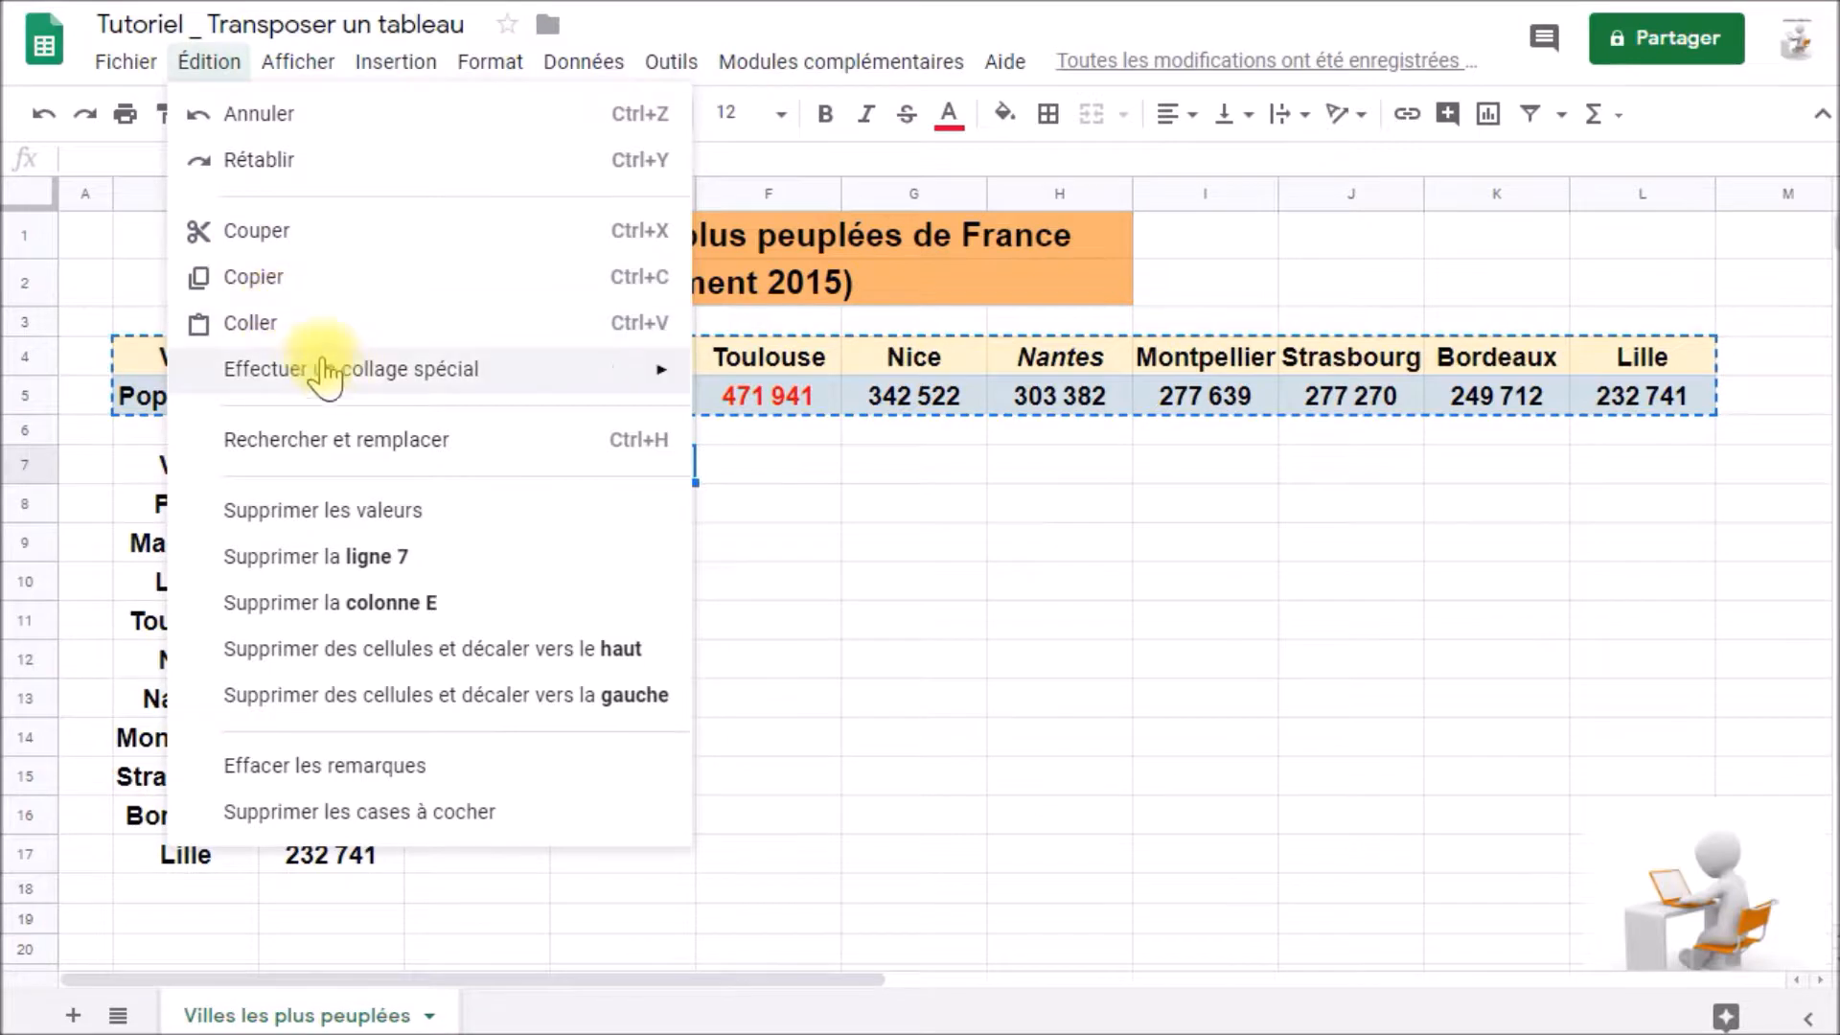
{"action": "mouse_move", "coordinate": [370, 370]}
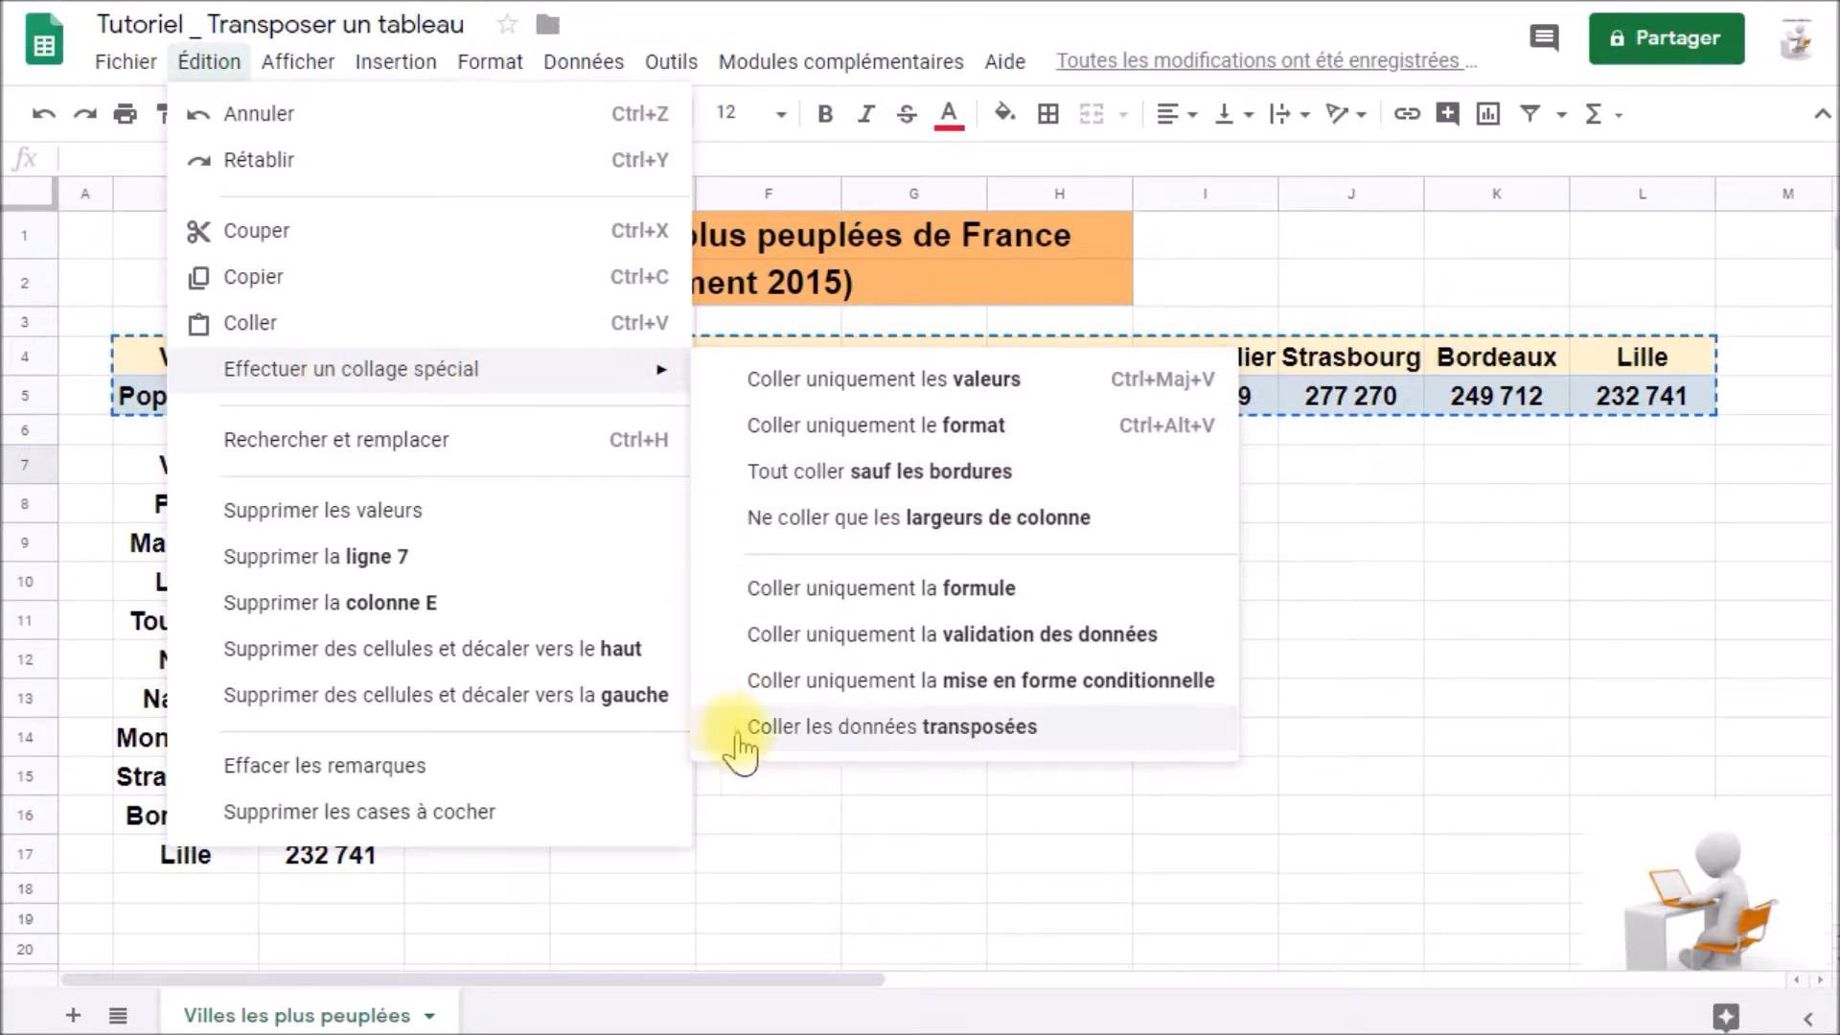
{"action": "left_click", "coordinate": [1095, 745]}
{"action": "left_click", "coordinate": [928, 473]}
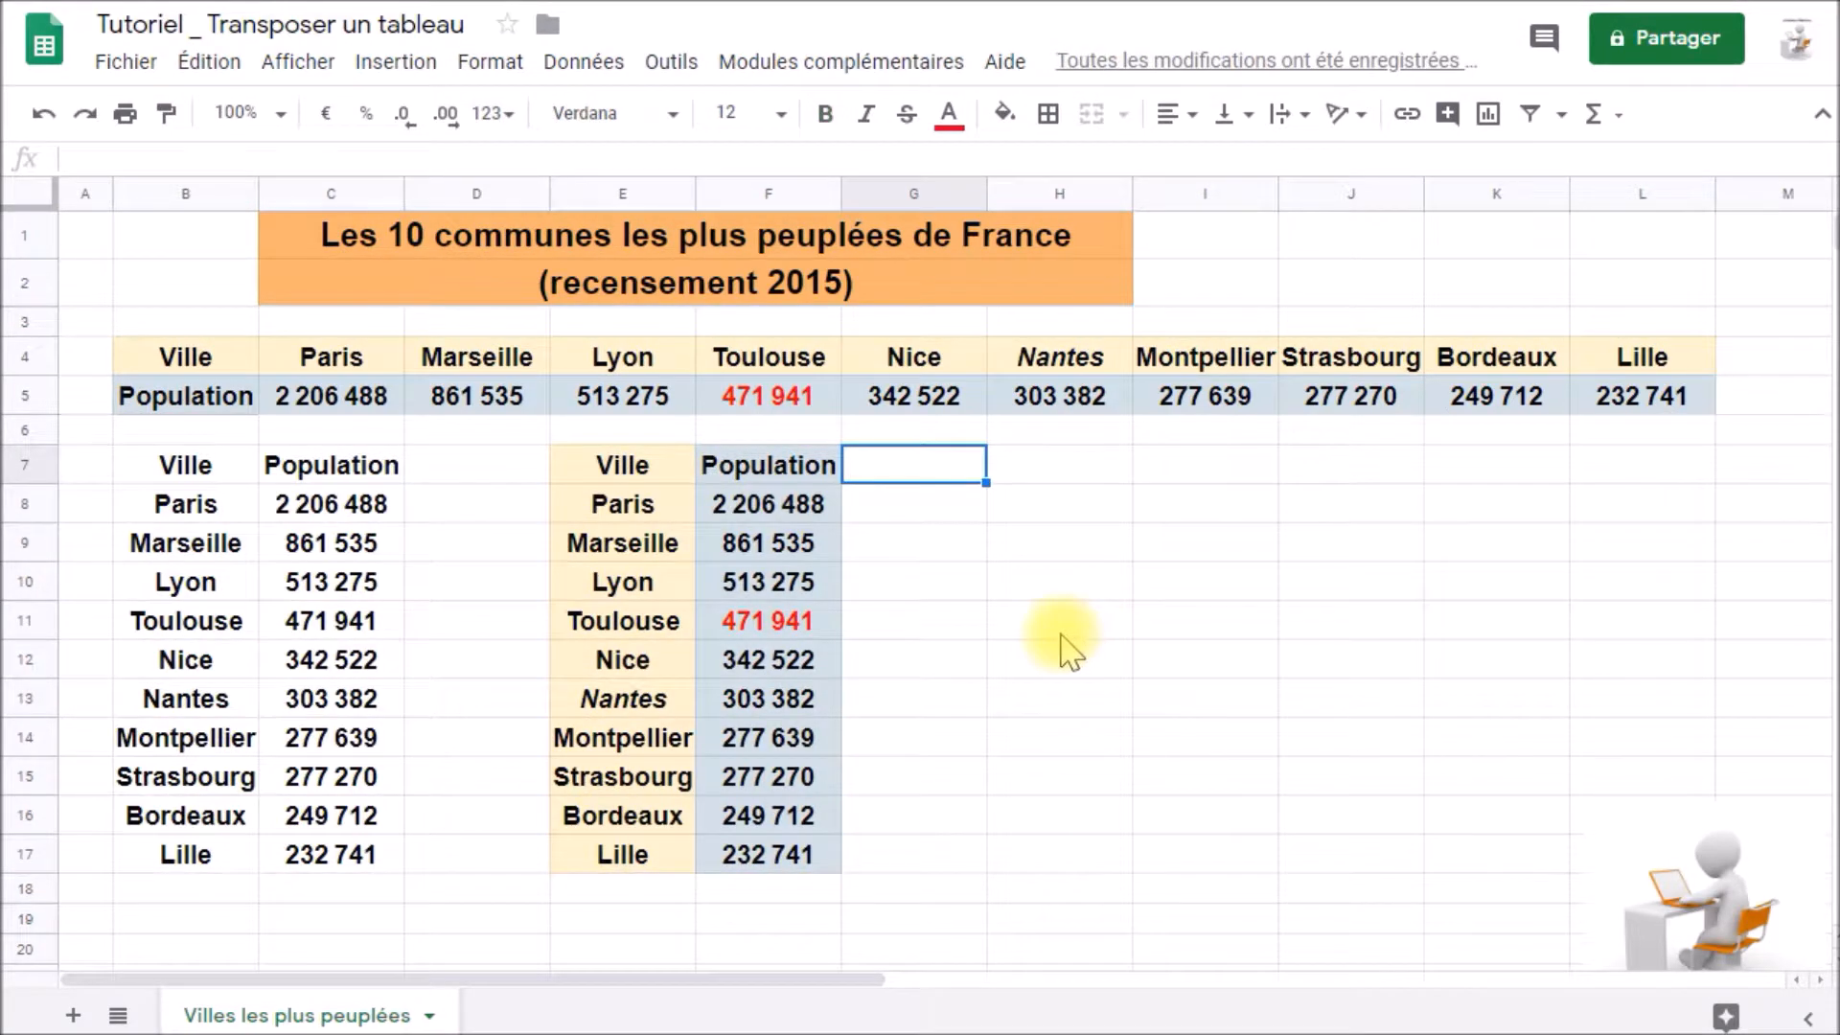
Reset the formatting of B4:L5 to a white background and black text without italics.
{"action": "left_click_drag", "start_coordinate": [218, 366], "coordinate": [1658, 408]}
{"action": "left_click", "coordinate": [1006, 113]}
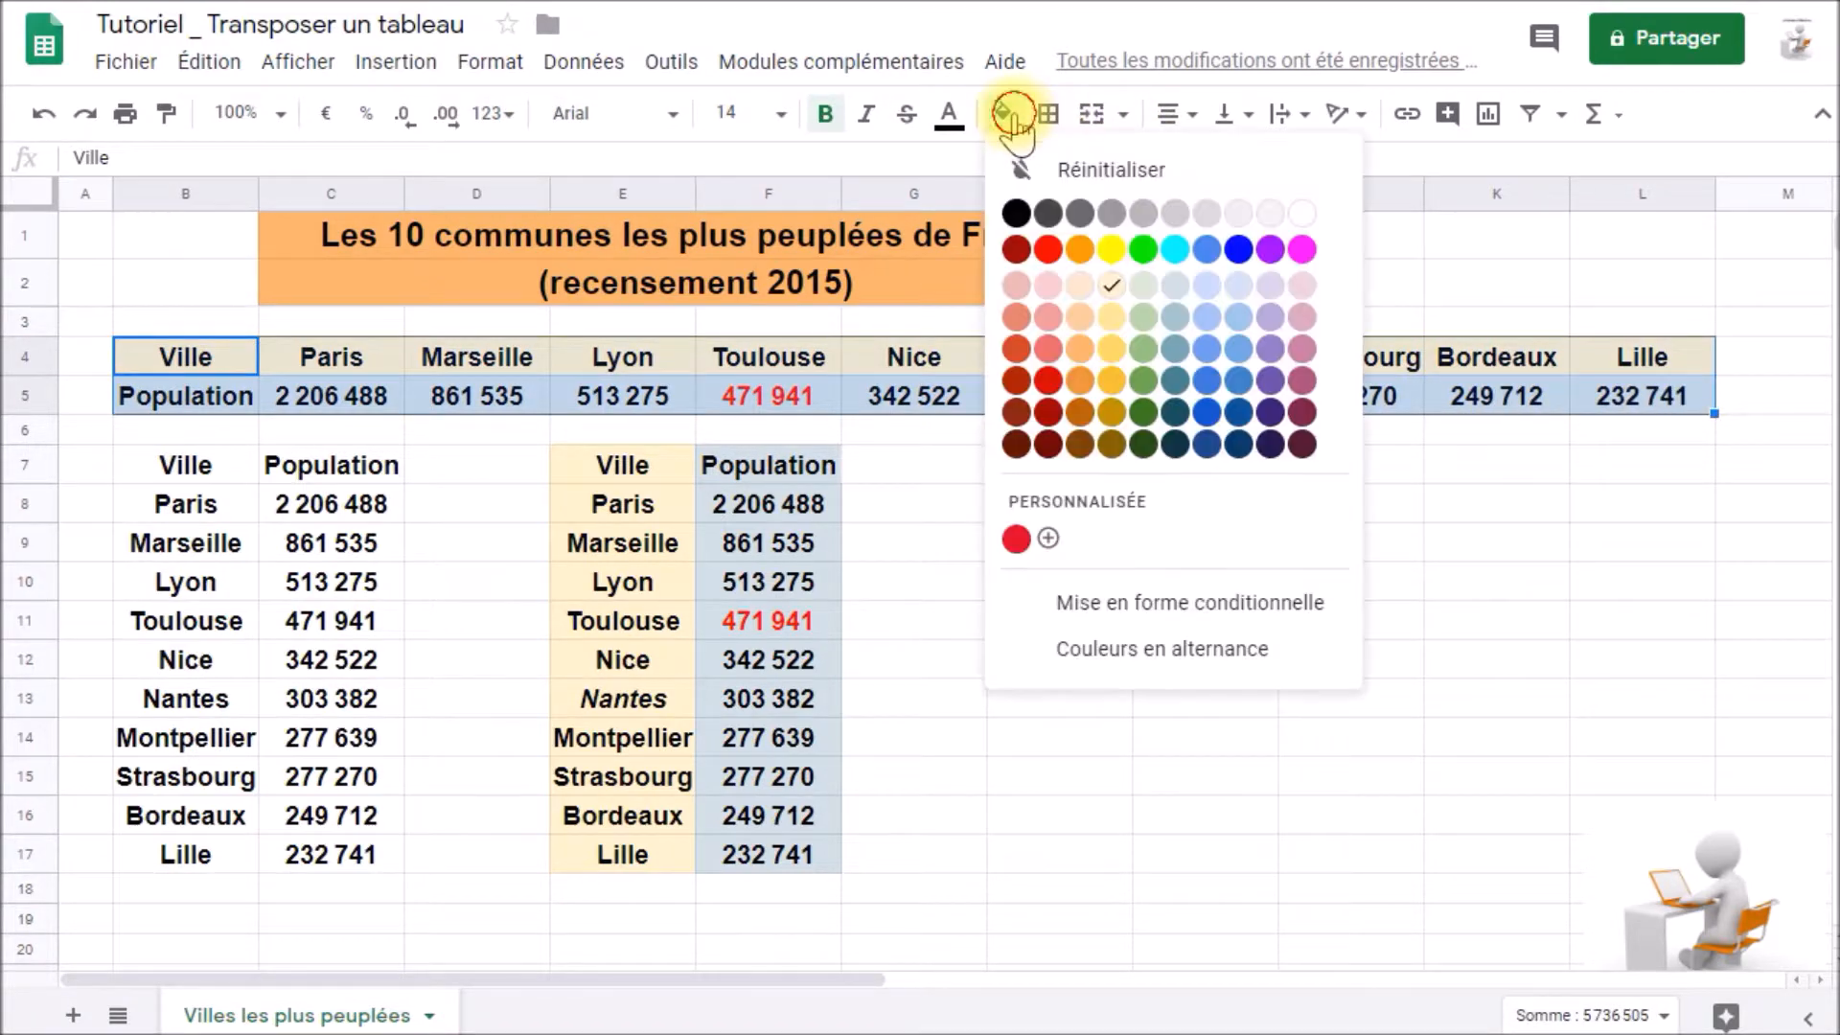
{"action": "left_click", "coordinate": [1289, 206]}
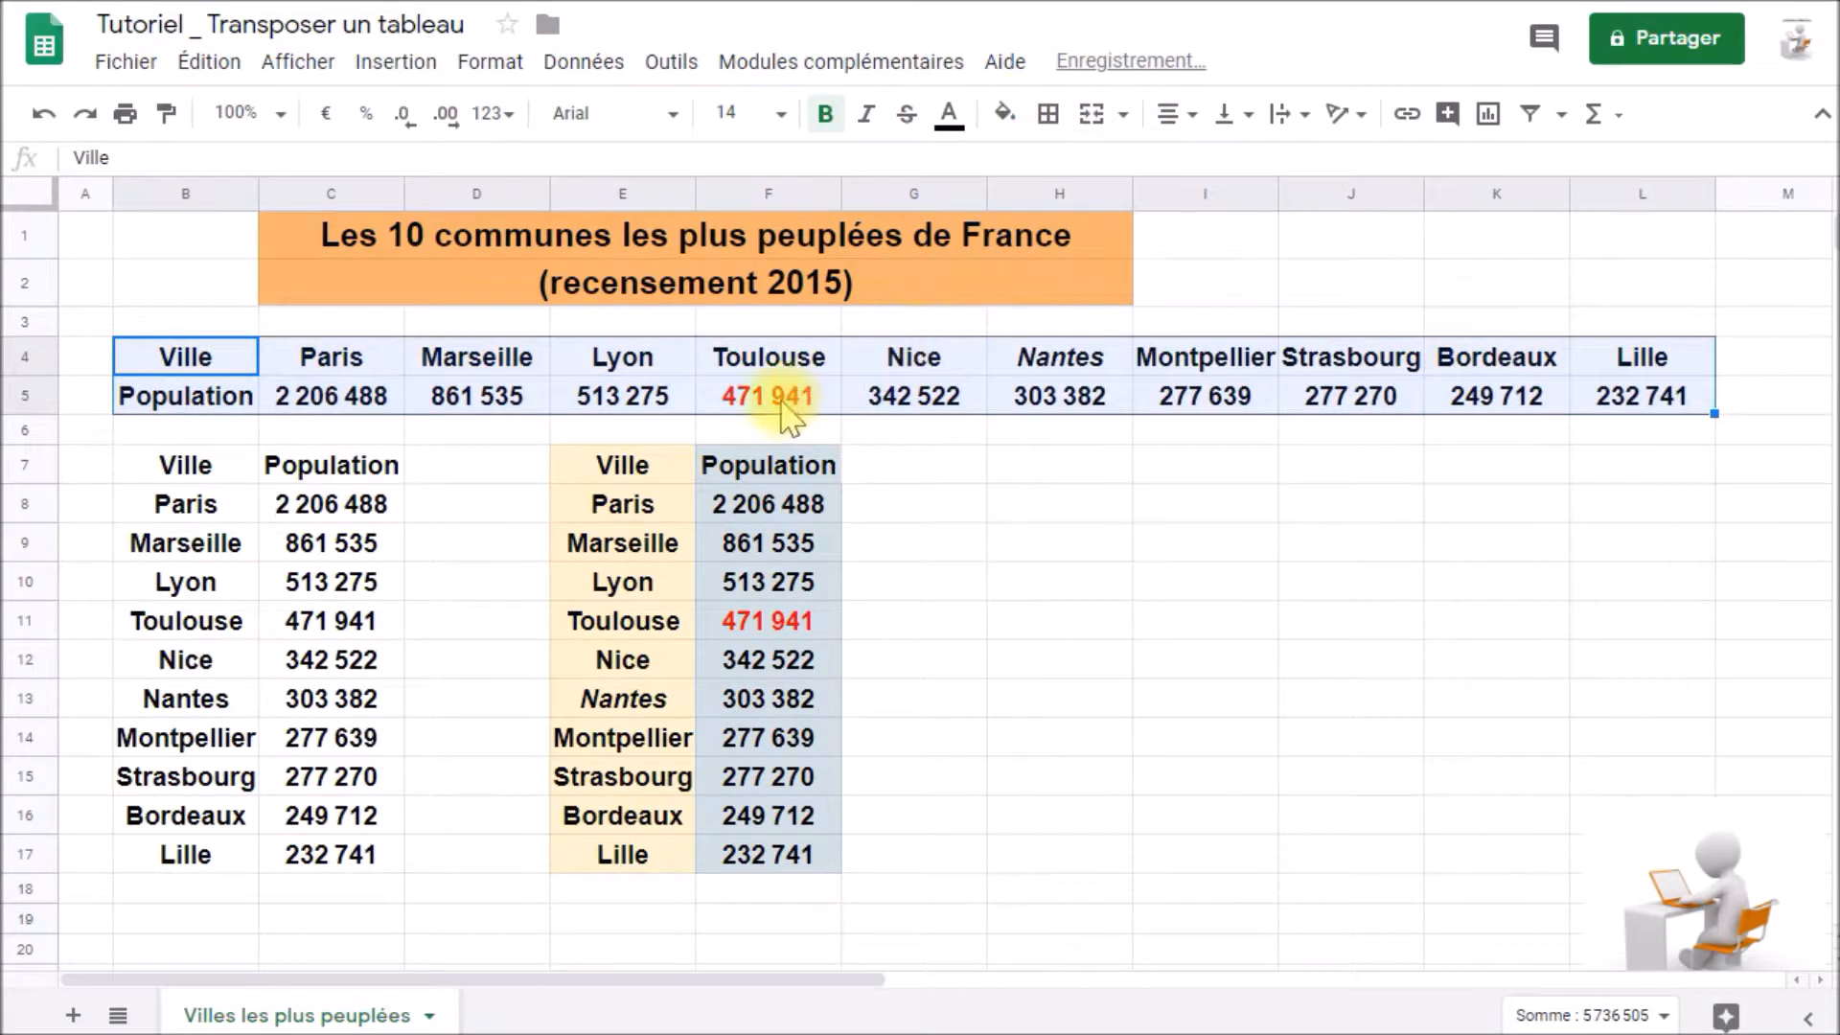
{"action": "left_click", "coordinate": [866, 123]}
{"action": "left_click", "coordinate": [866, 123]}
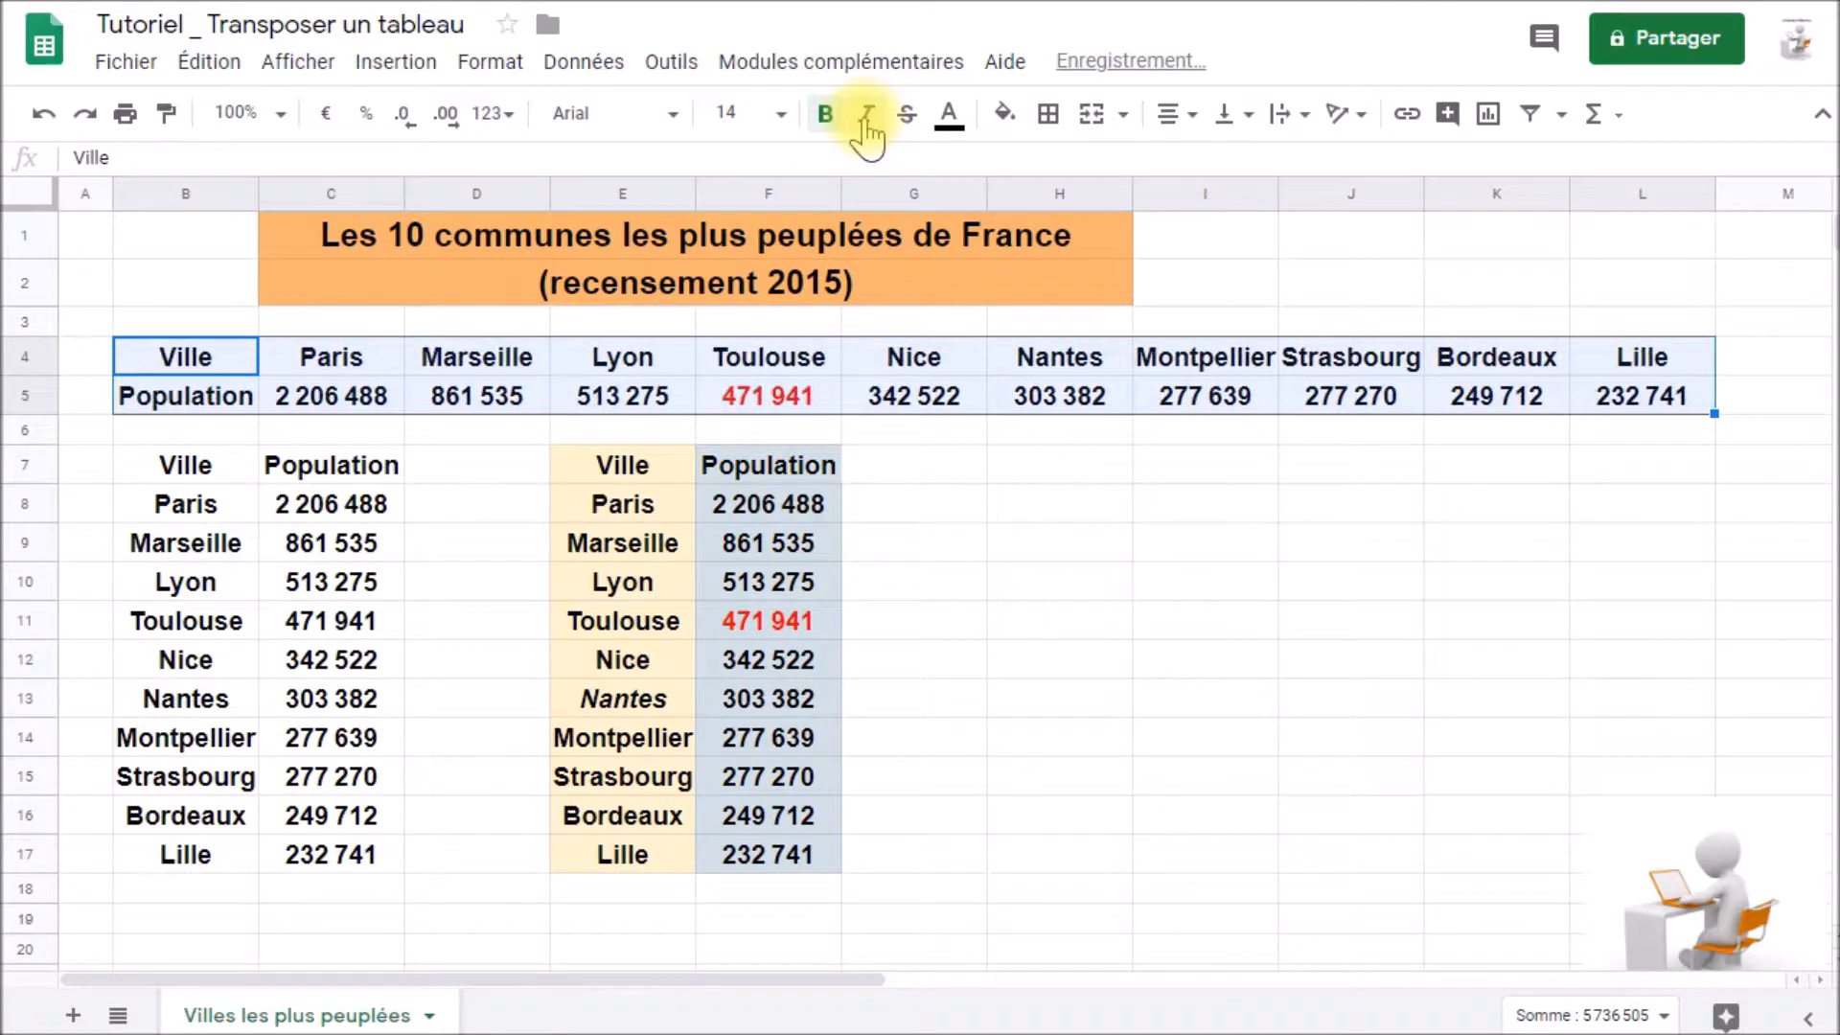
{"action": "left_click", "coordinate": [957, 129]}
{"action": "left_click", "coordinate": [961, 204]}
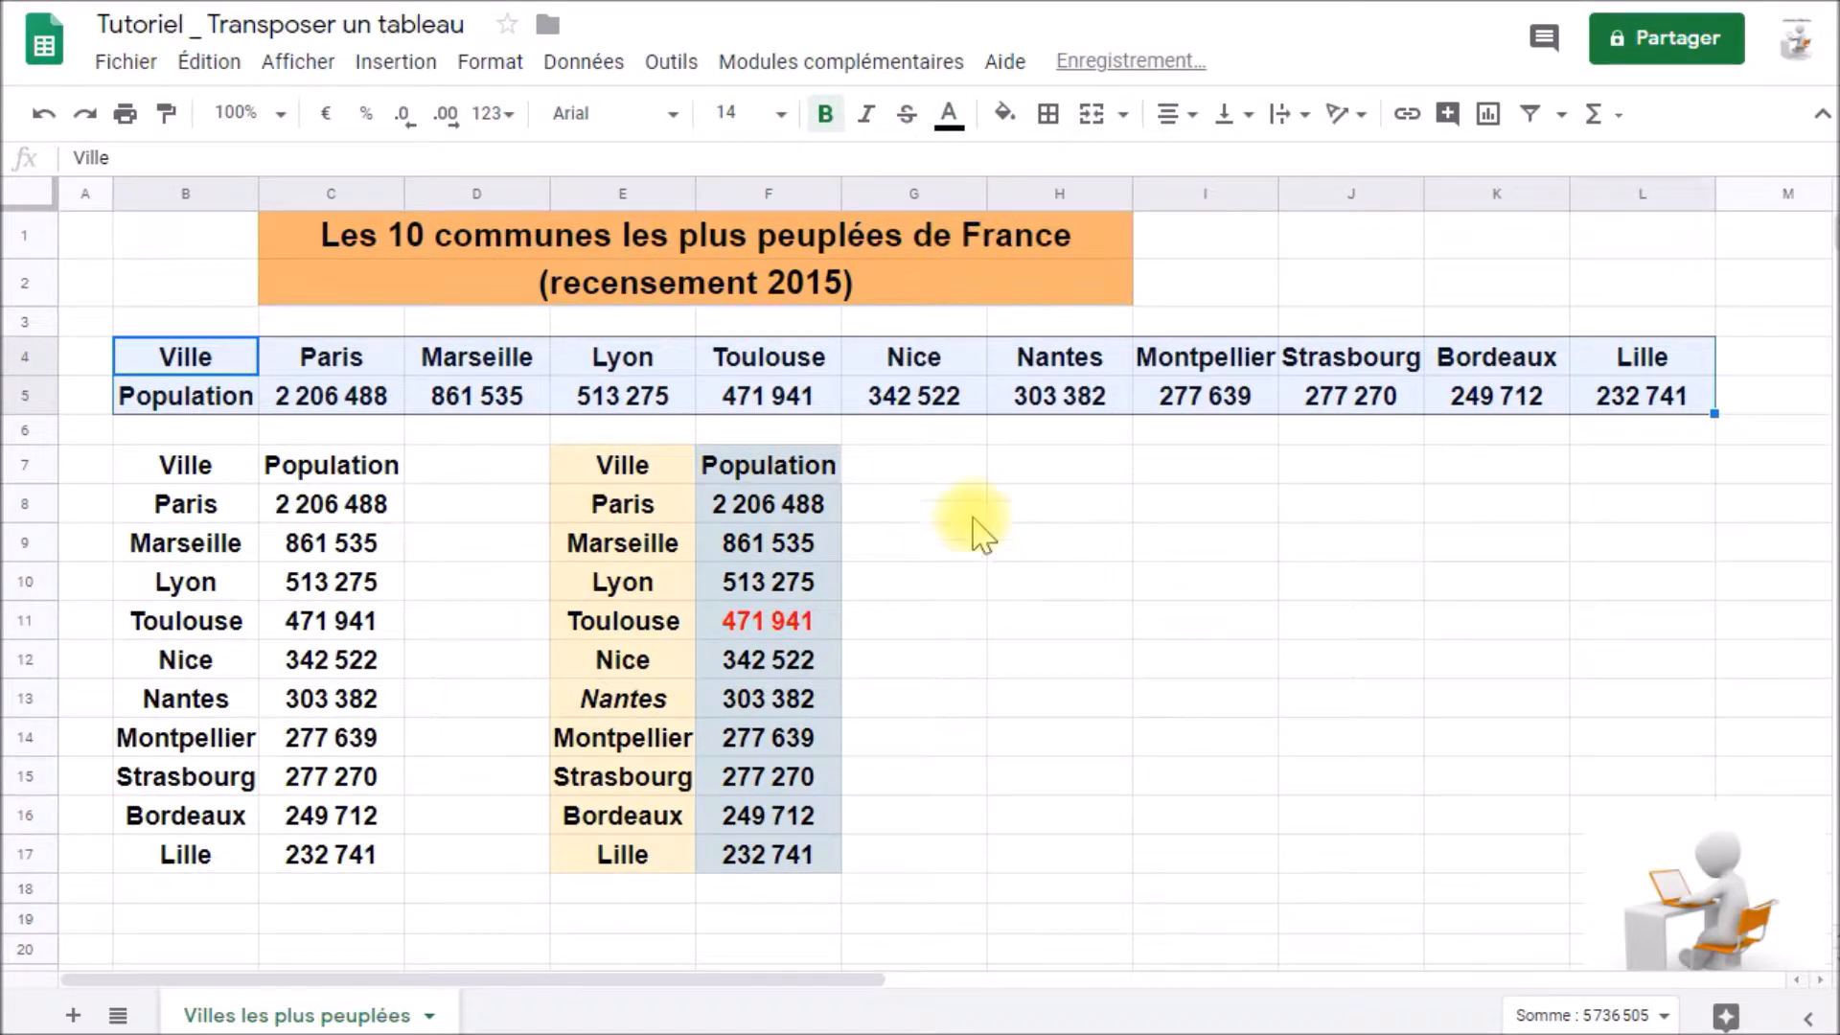
{"action": "left_click", "coordinate": [966, 470]}
Apply alternating colours with a header to B4:L5 using the default bright pink style, with Couleur 1 set to pale magenta.
{"action": "left_click_drag", "start_coordinate": [244, 365], "coordinate": [1628, 417]}
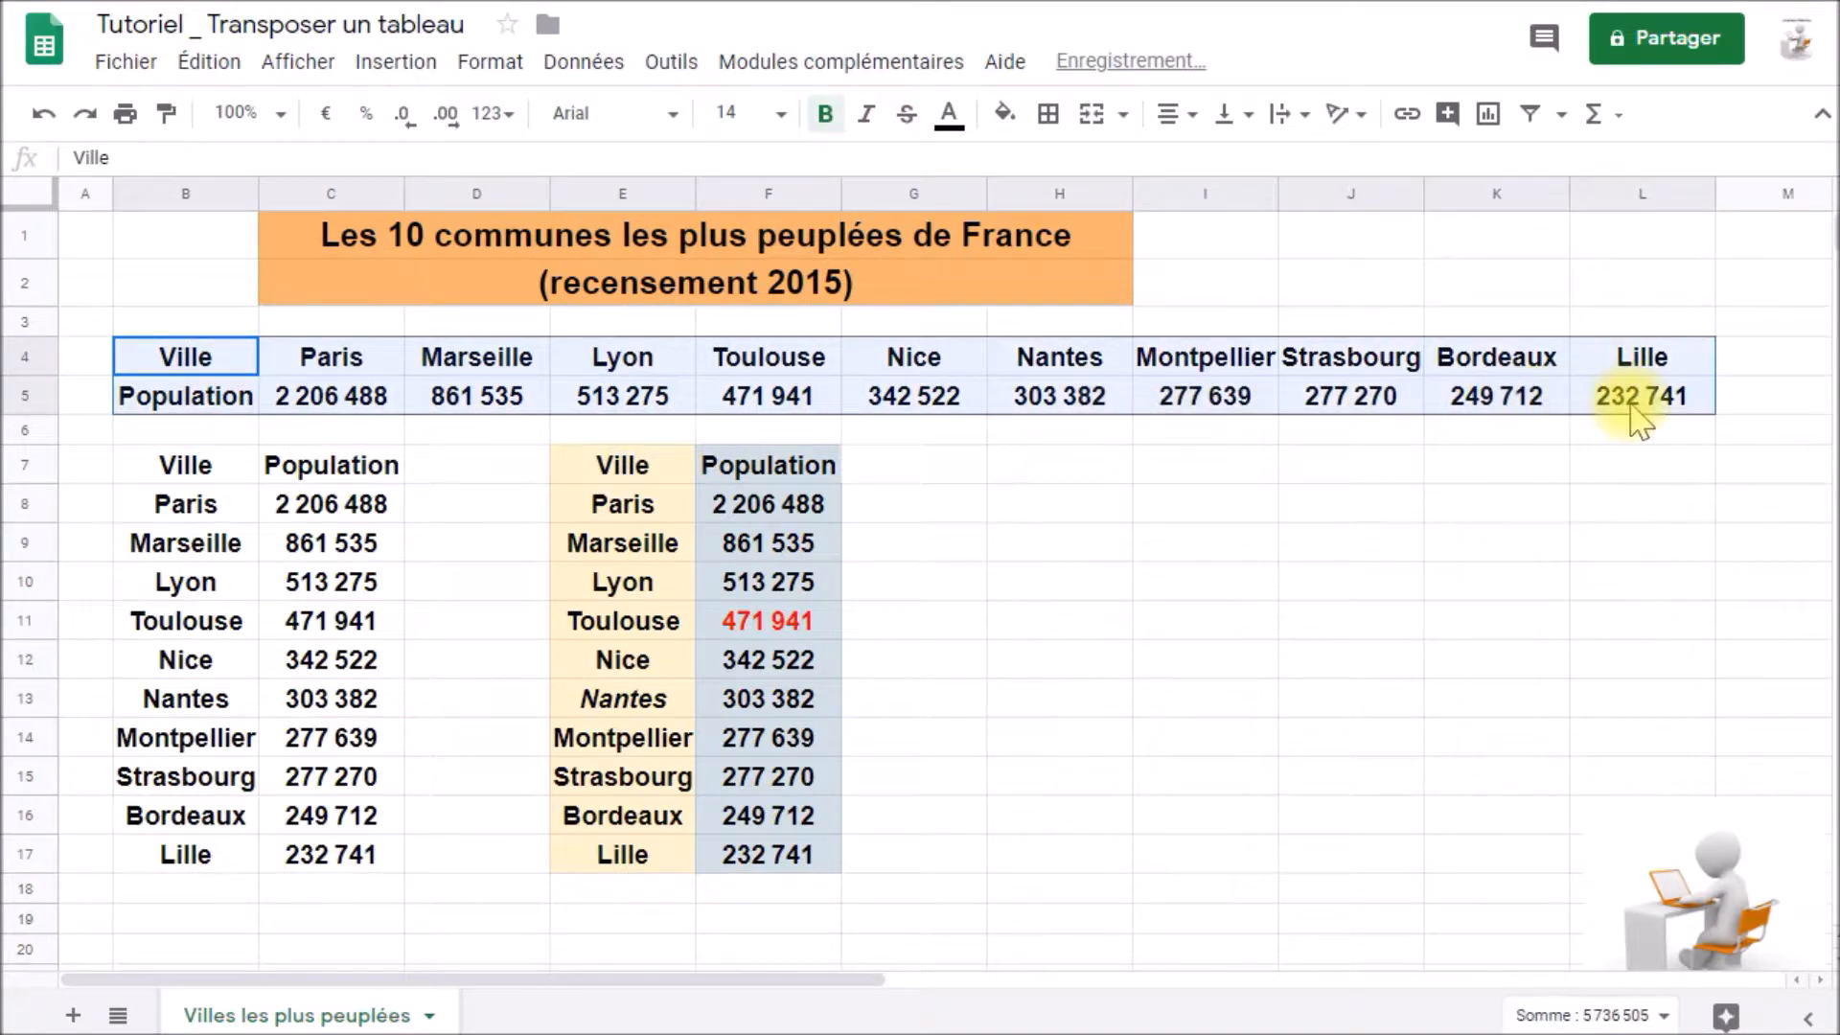
{"action": "left_click", "coordinate": [489, 69]}
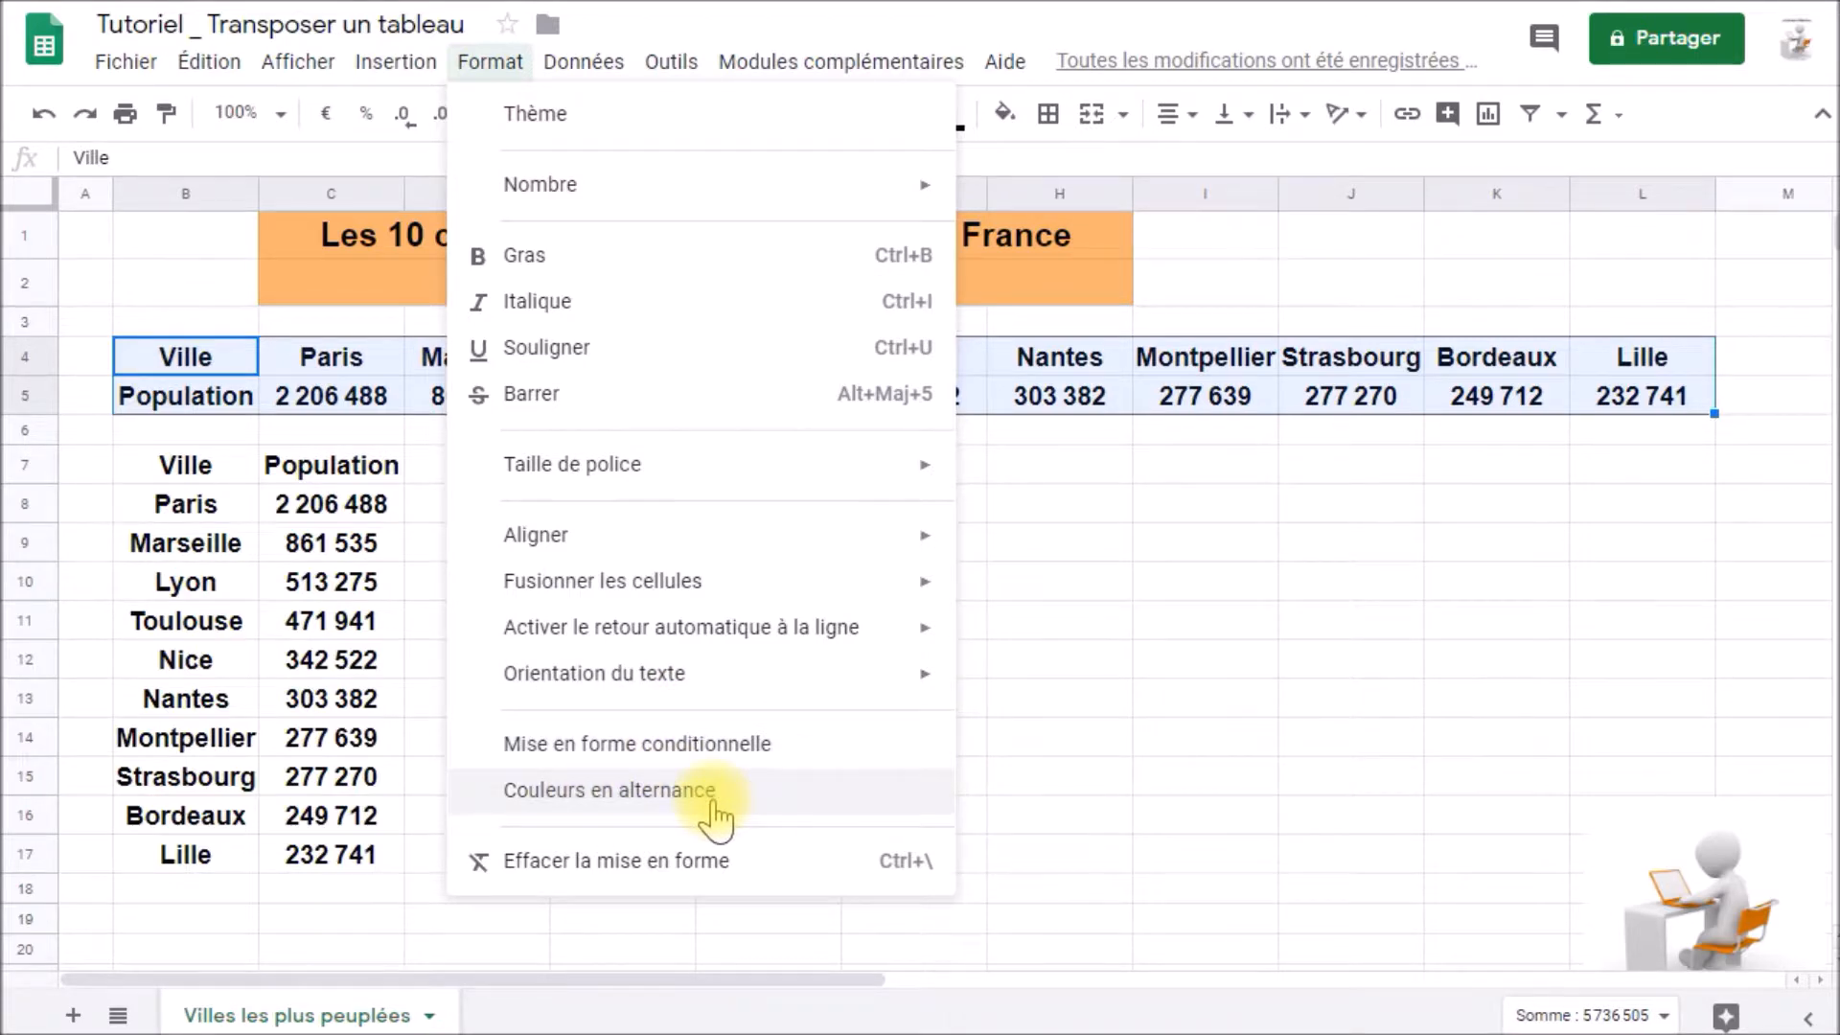
{"action": "left_click", "coordinate": [673, 808]}
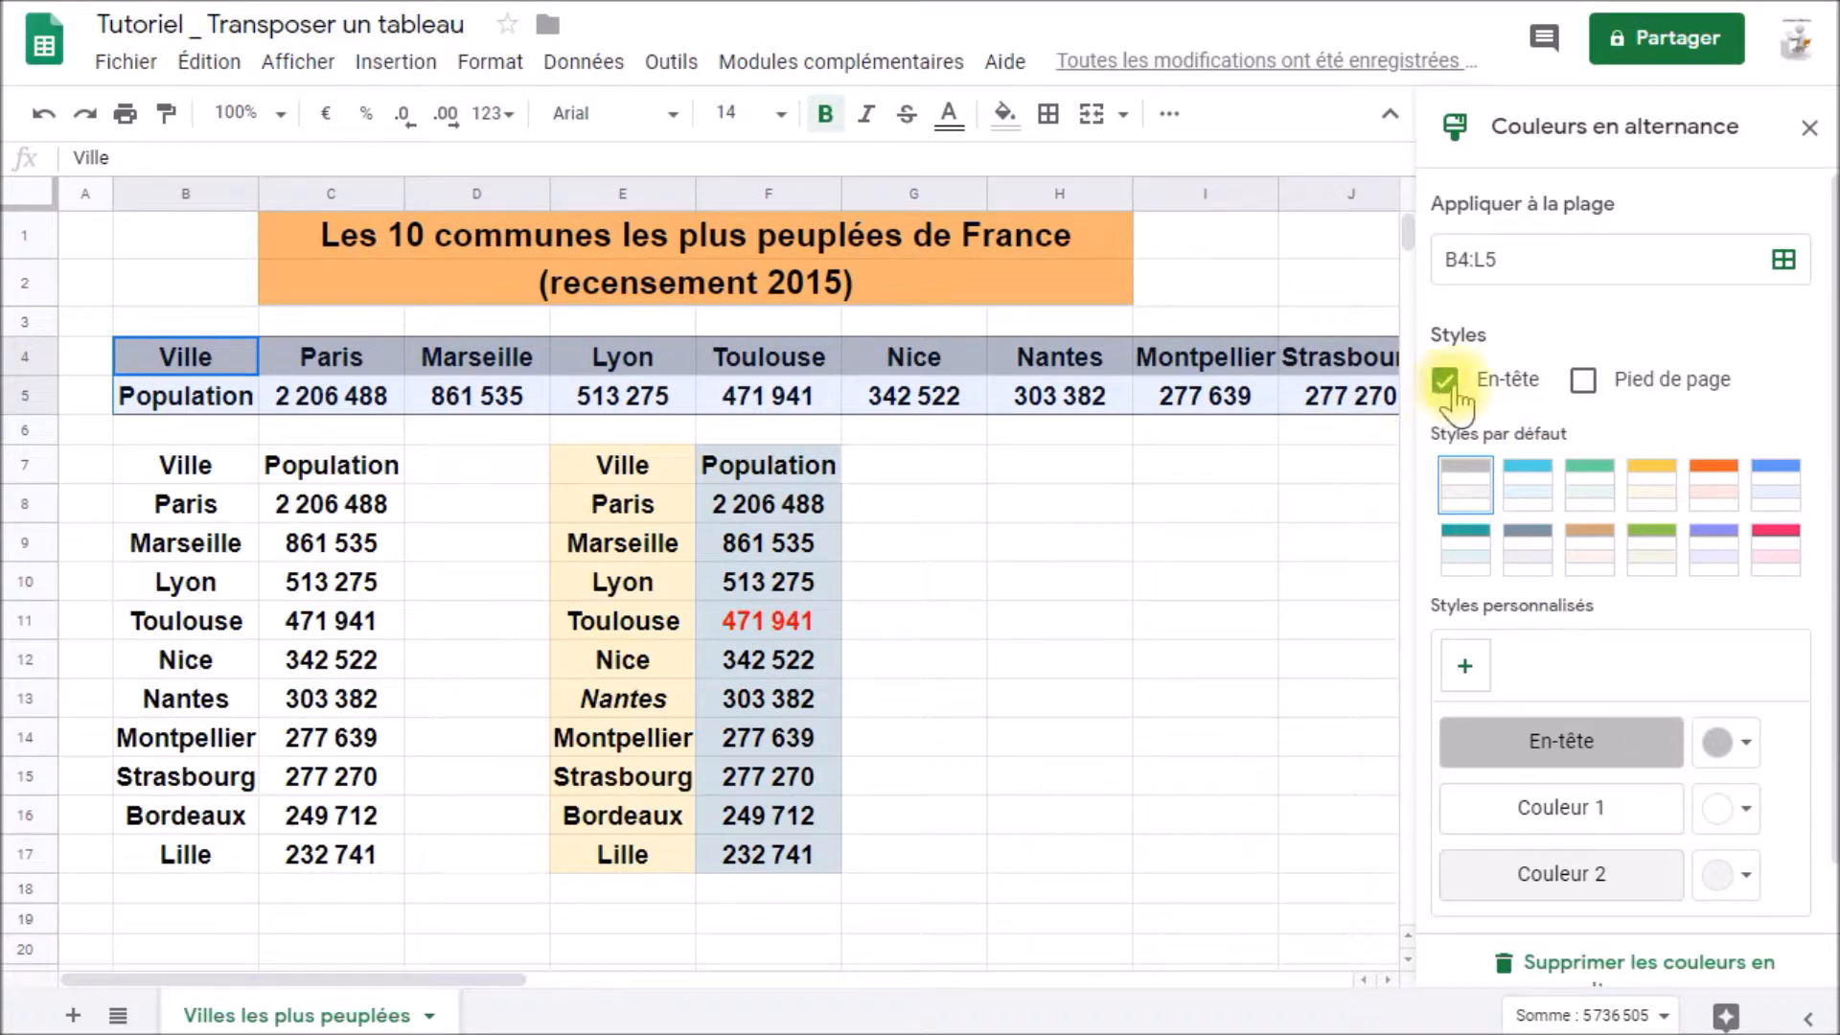
{"action": "left_click", "coordinate": [1774, 566]}
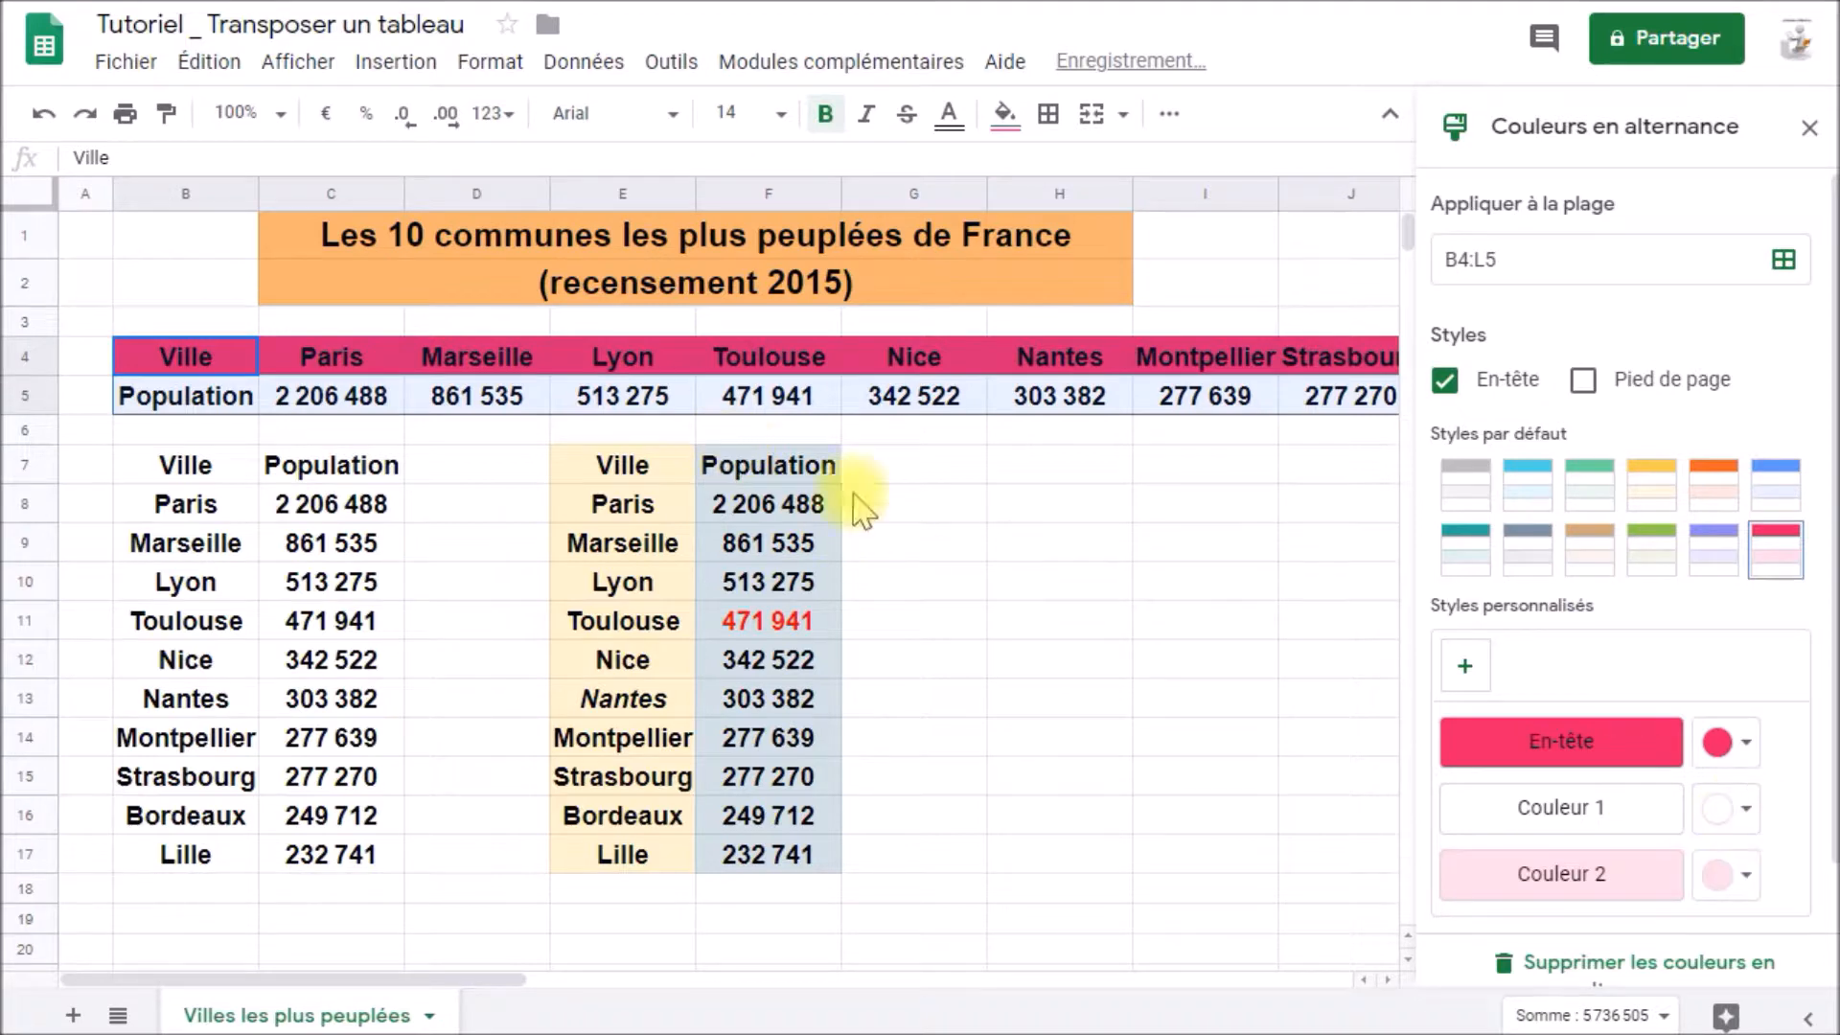
{"action": "left_click", "coordinate": [1742, 809]}
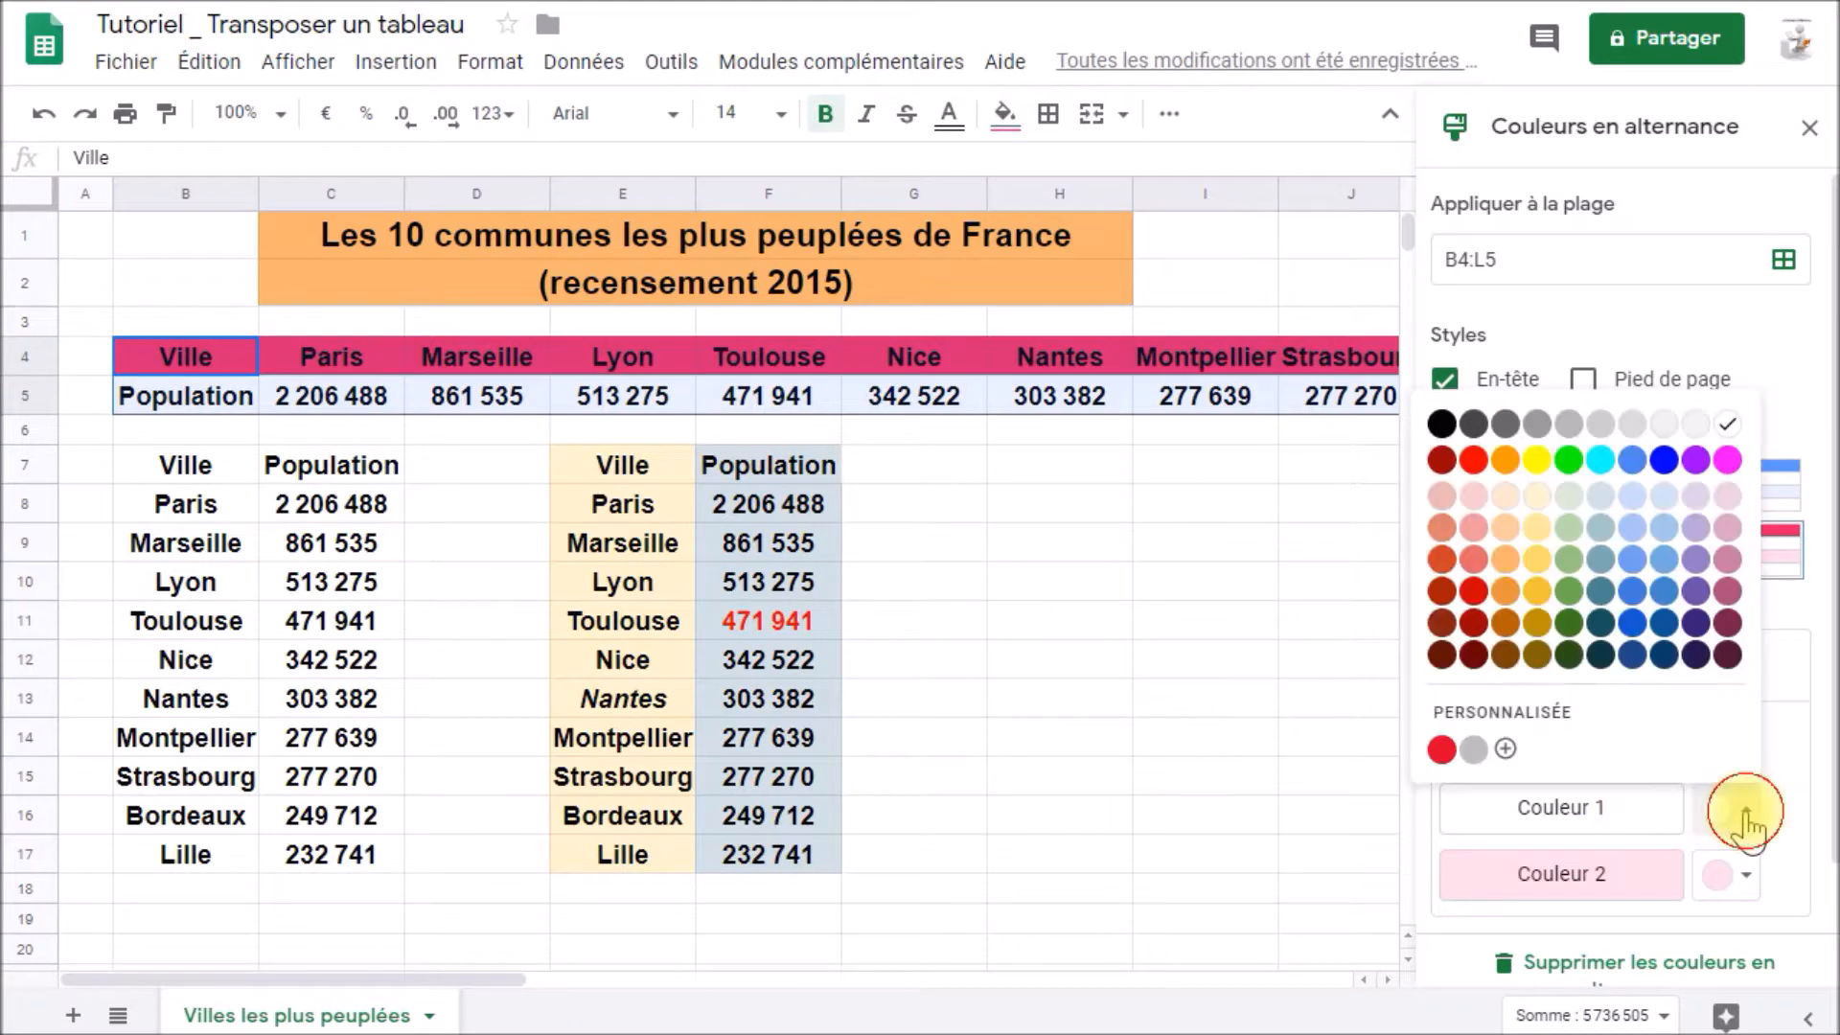
{"action": "left_click", "coordinate": [1725, 525]}
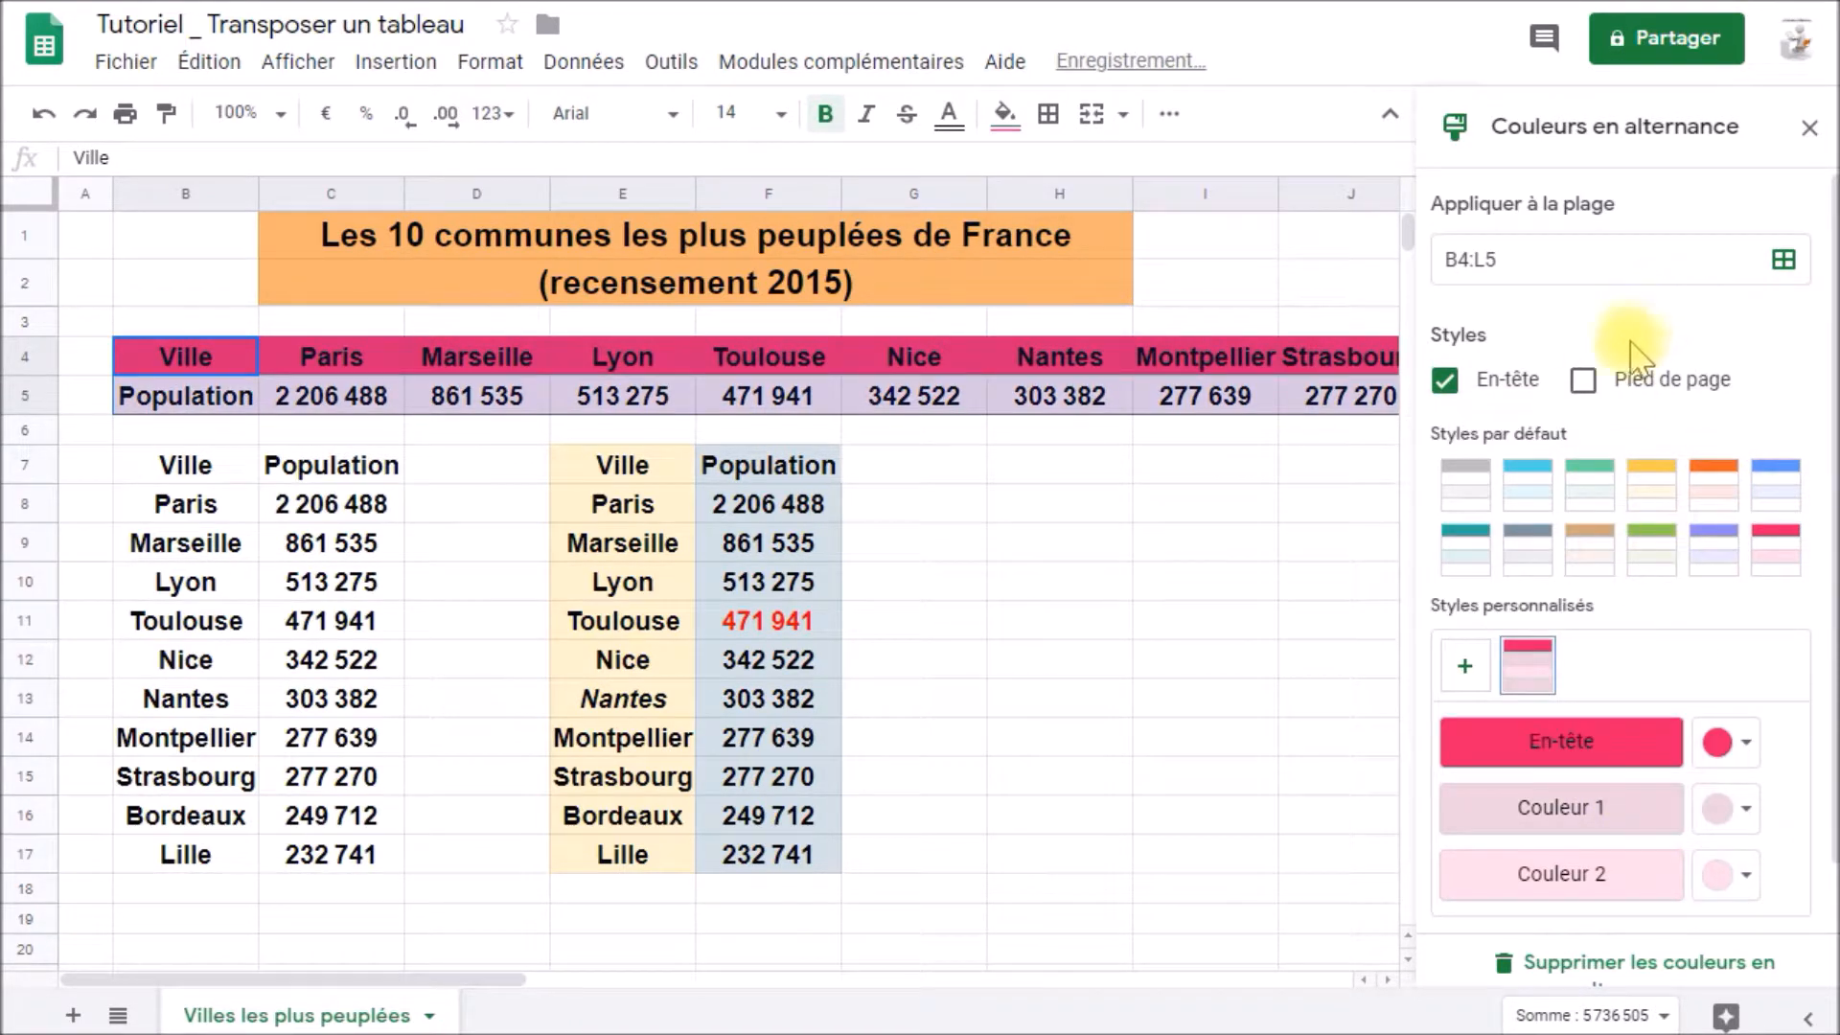
{"action": "scroll", "coordinate": [1626, 596], "scroll_direction": "down", "scroll_amount": 1}
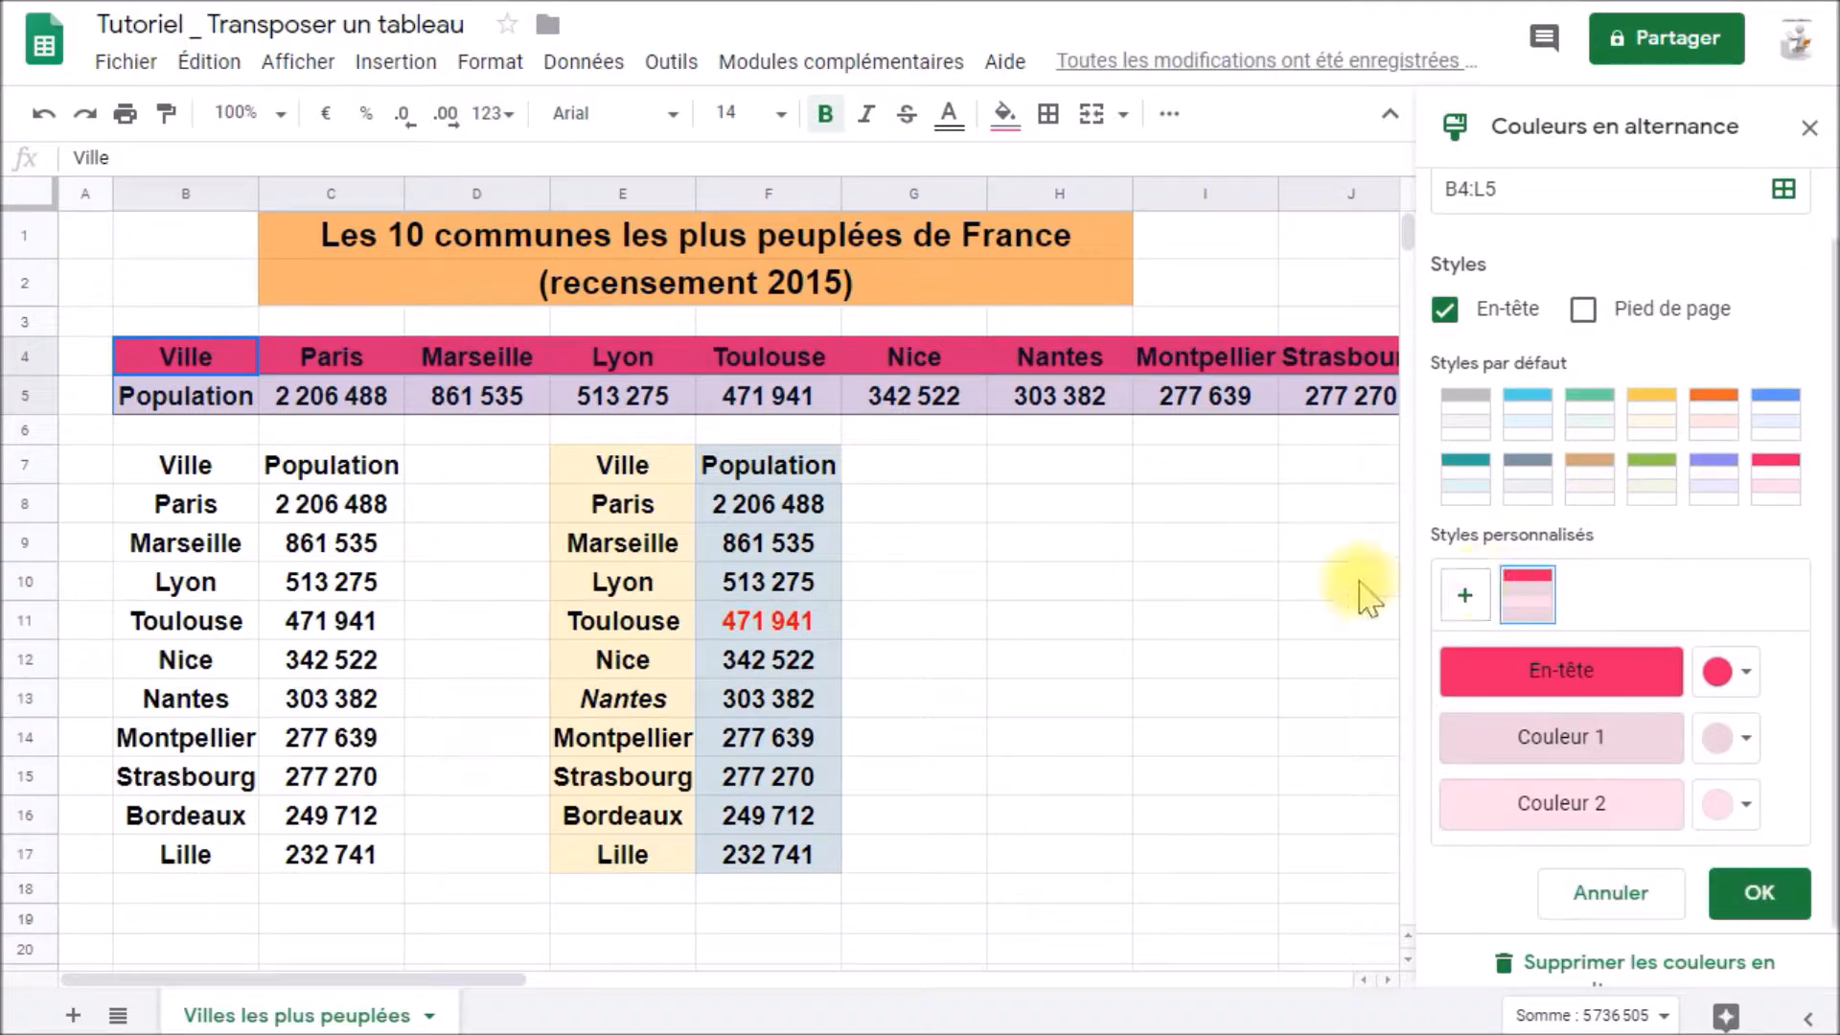
{"action": "left_click", "coordinate": [1757, 893]}
{"action": "left_click", "coordinate": [1054, 463]}
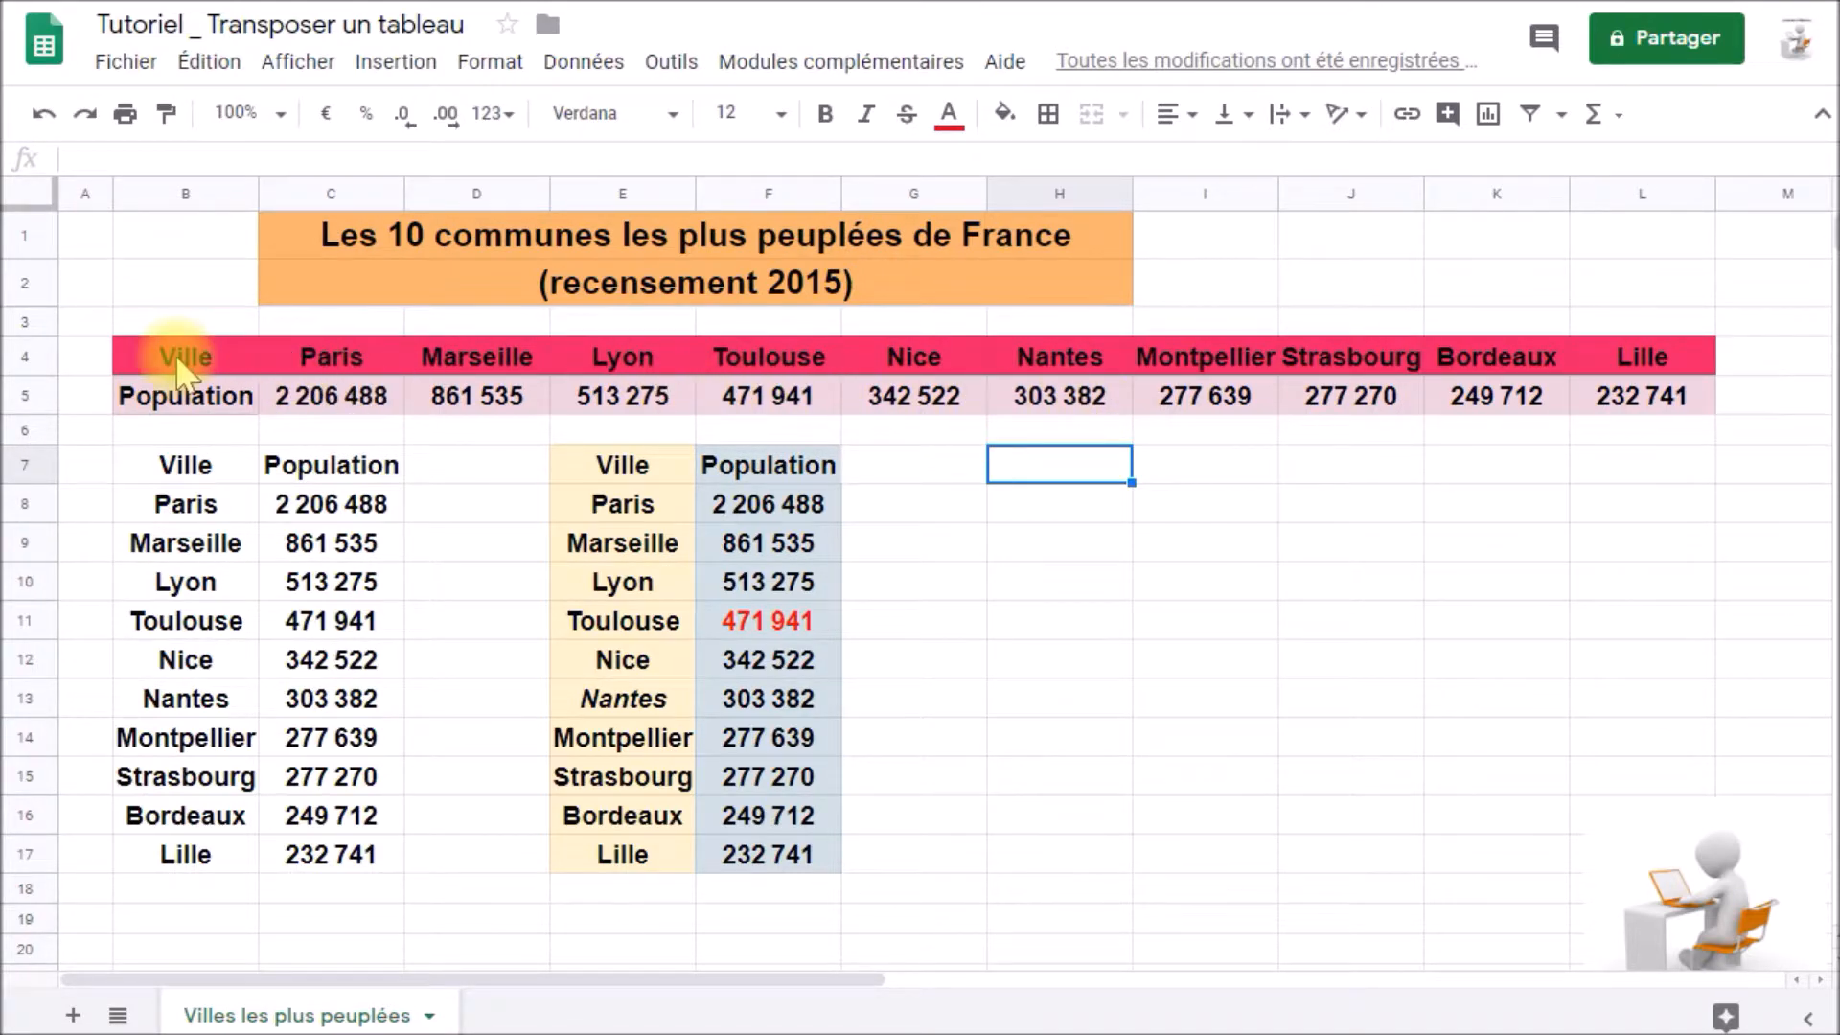
Copy the coloured horizontal table B4:L5 and paste it transposed starting at cell H7.
{"action": "left_click_drag", "start_coordinate": [182, 364], "coordinate": [1674, 410]}
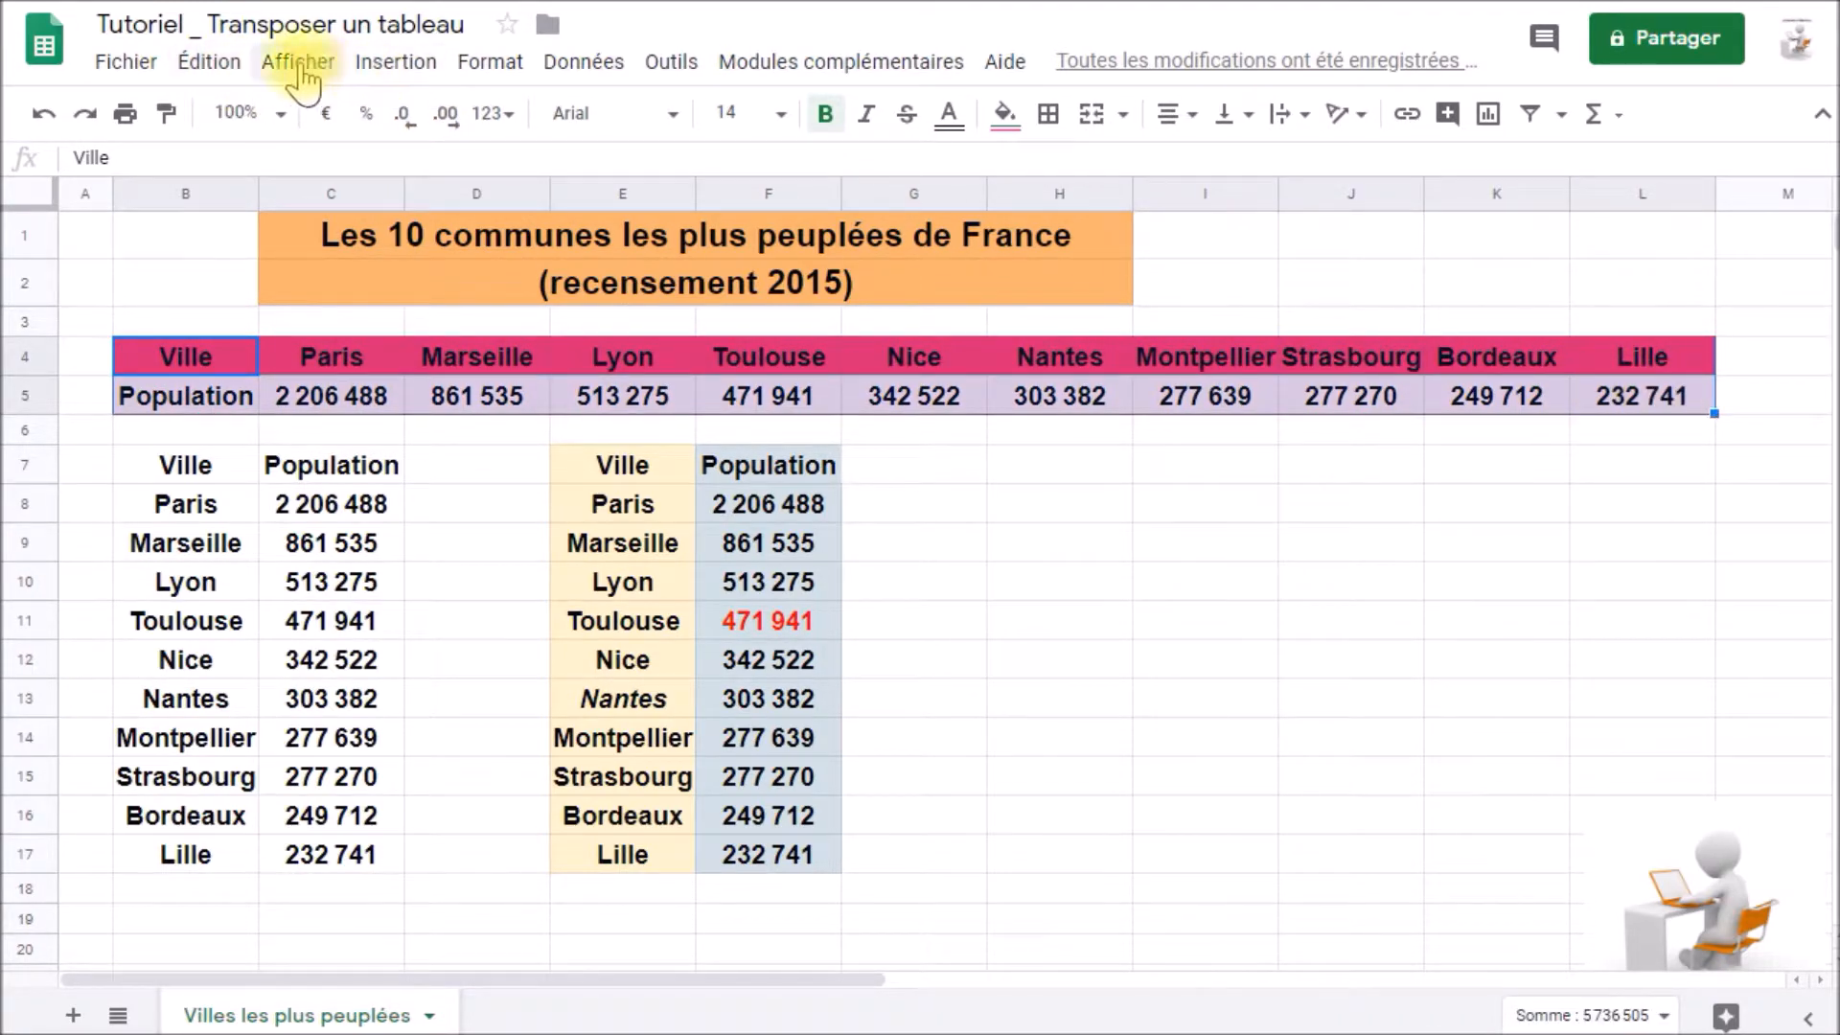
{"action": "left_click", "coordinate": [209, 61]}
{"action": "left_click", "coordinate": [253, 277]}
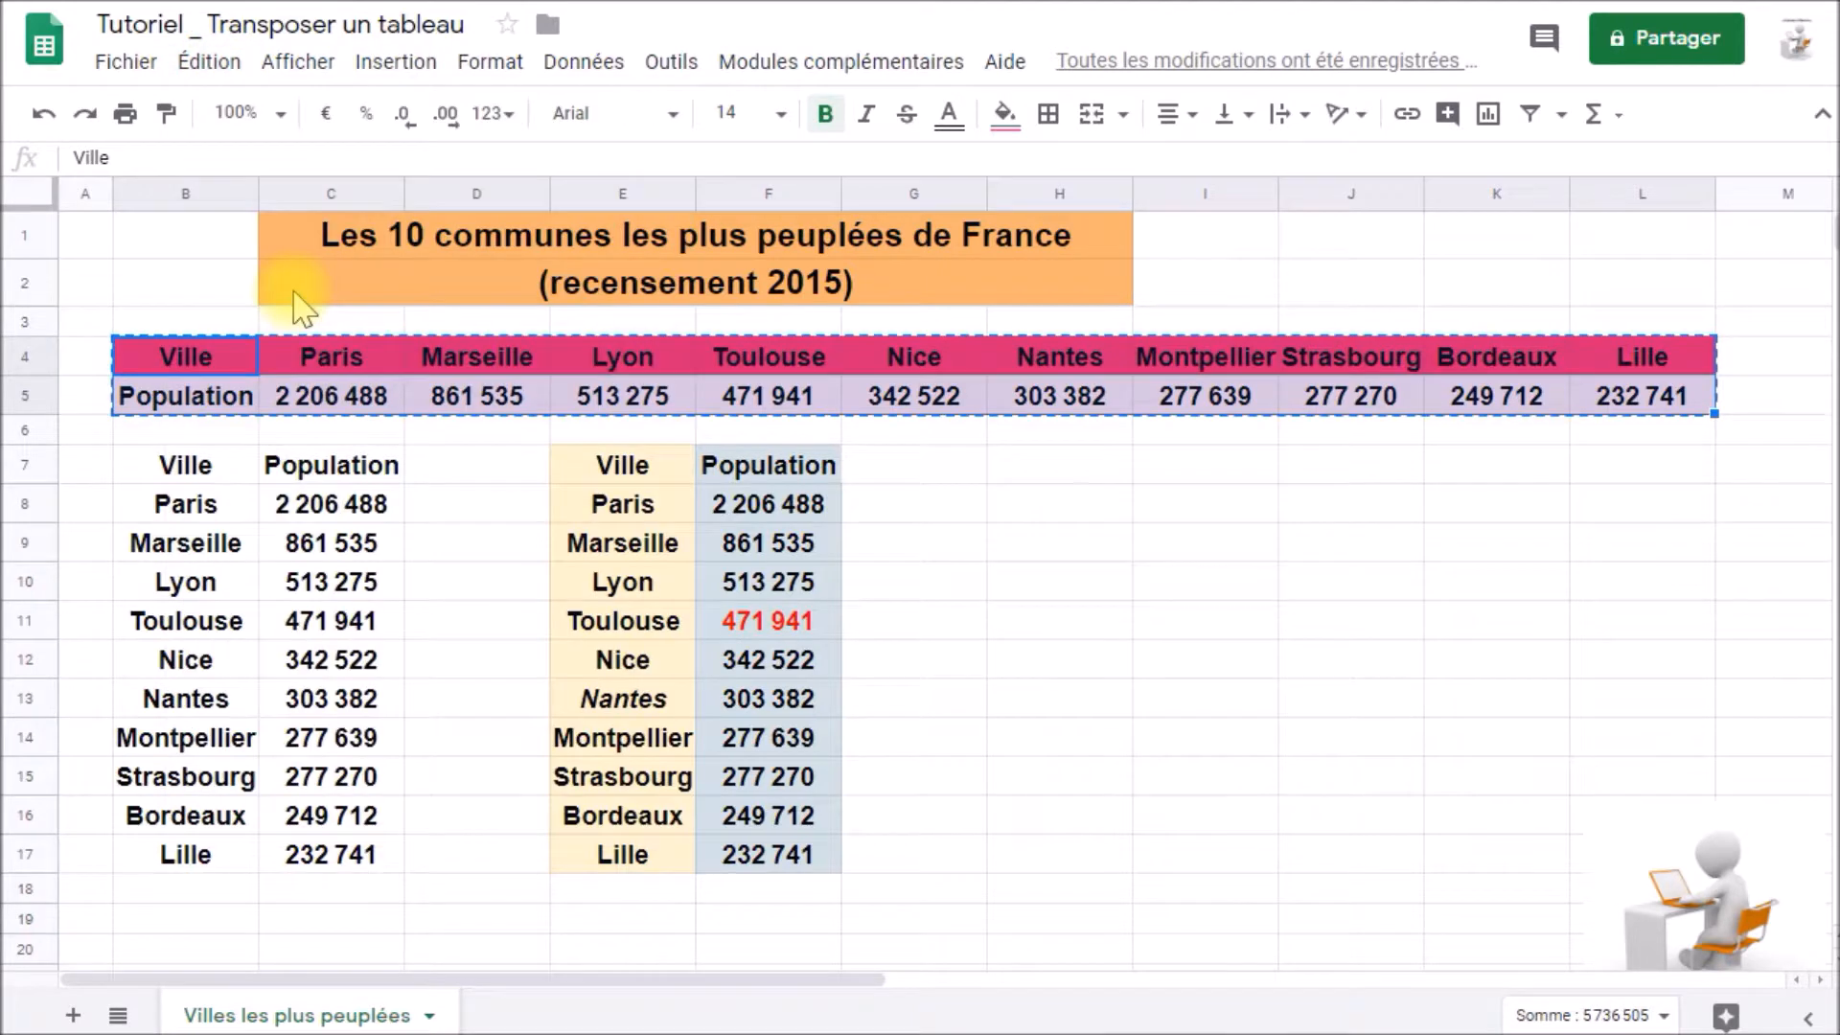
{"action": "left_click", "coordinate": [1029, 467]}
{"action": "left_click", "coordinate": [209, 61]}
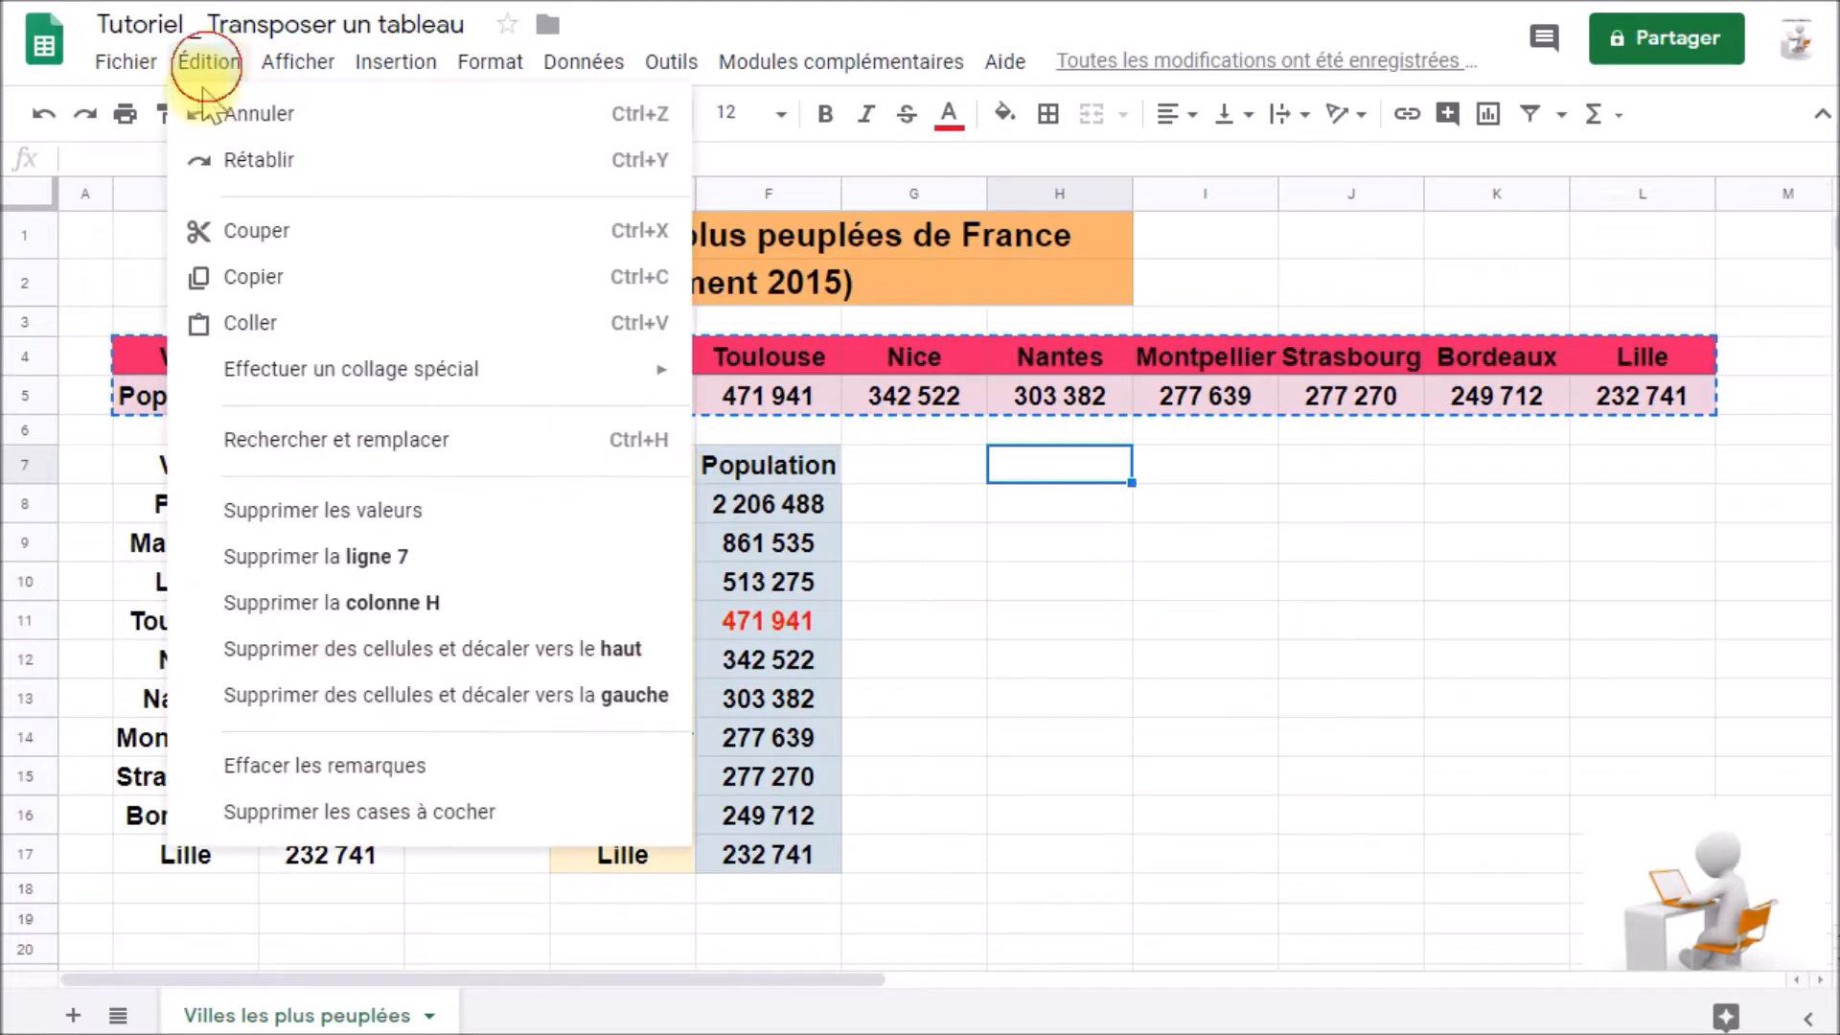
{"action": "mouse_move", "coordinate": [657, 372]}
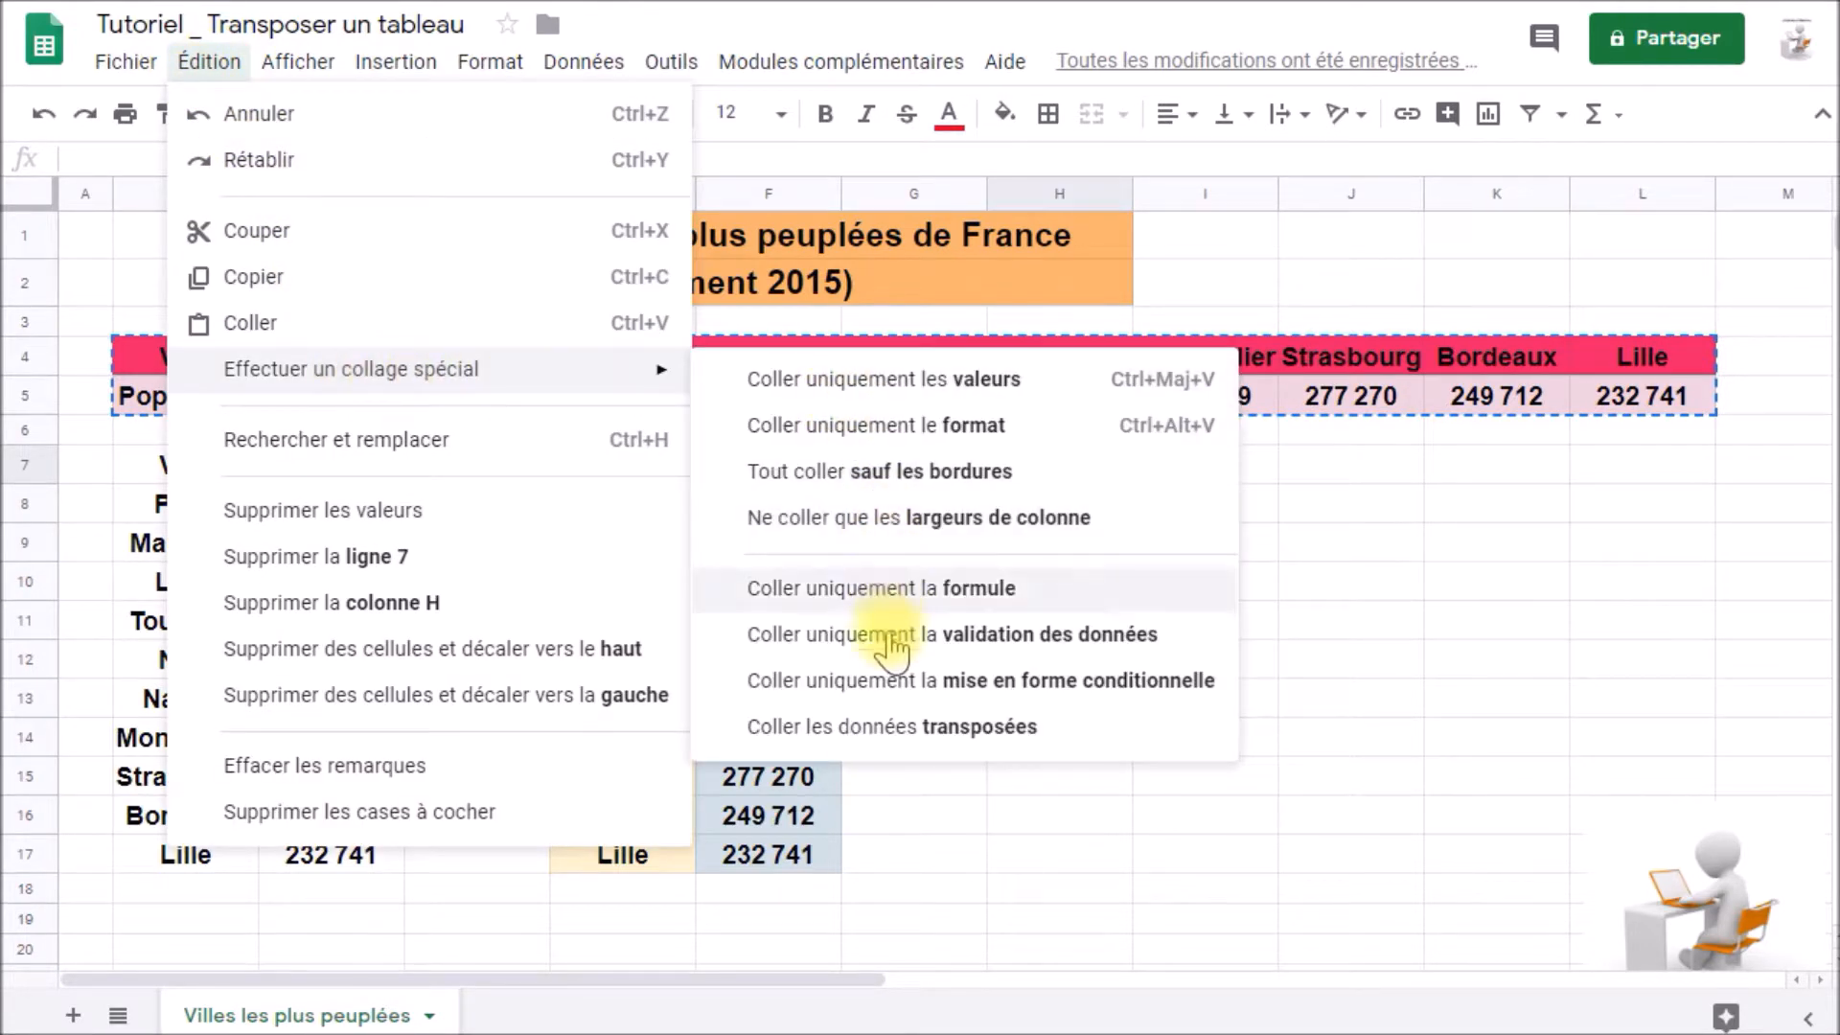
{"action": "left_click", "coordinate": [805, 736]}
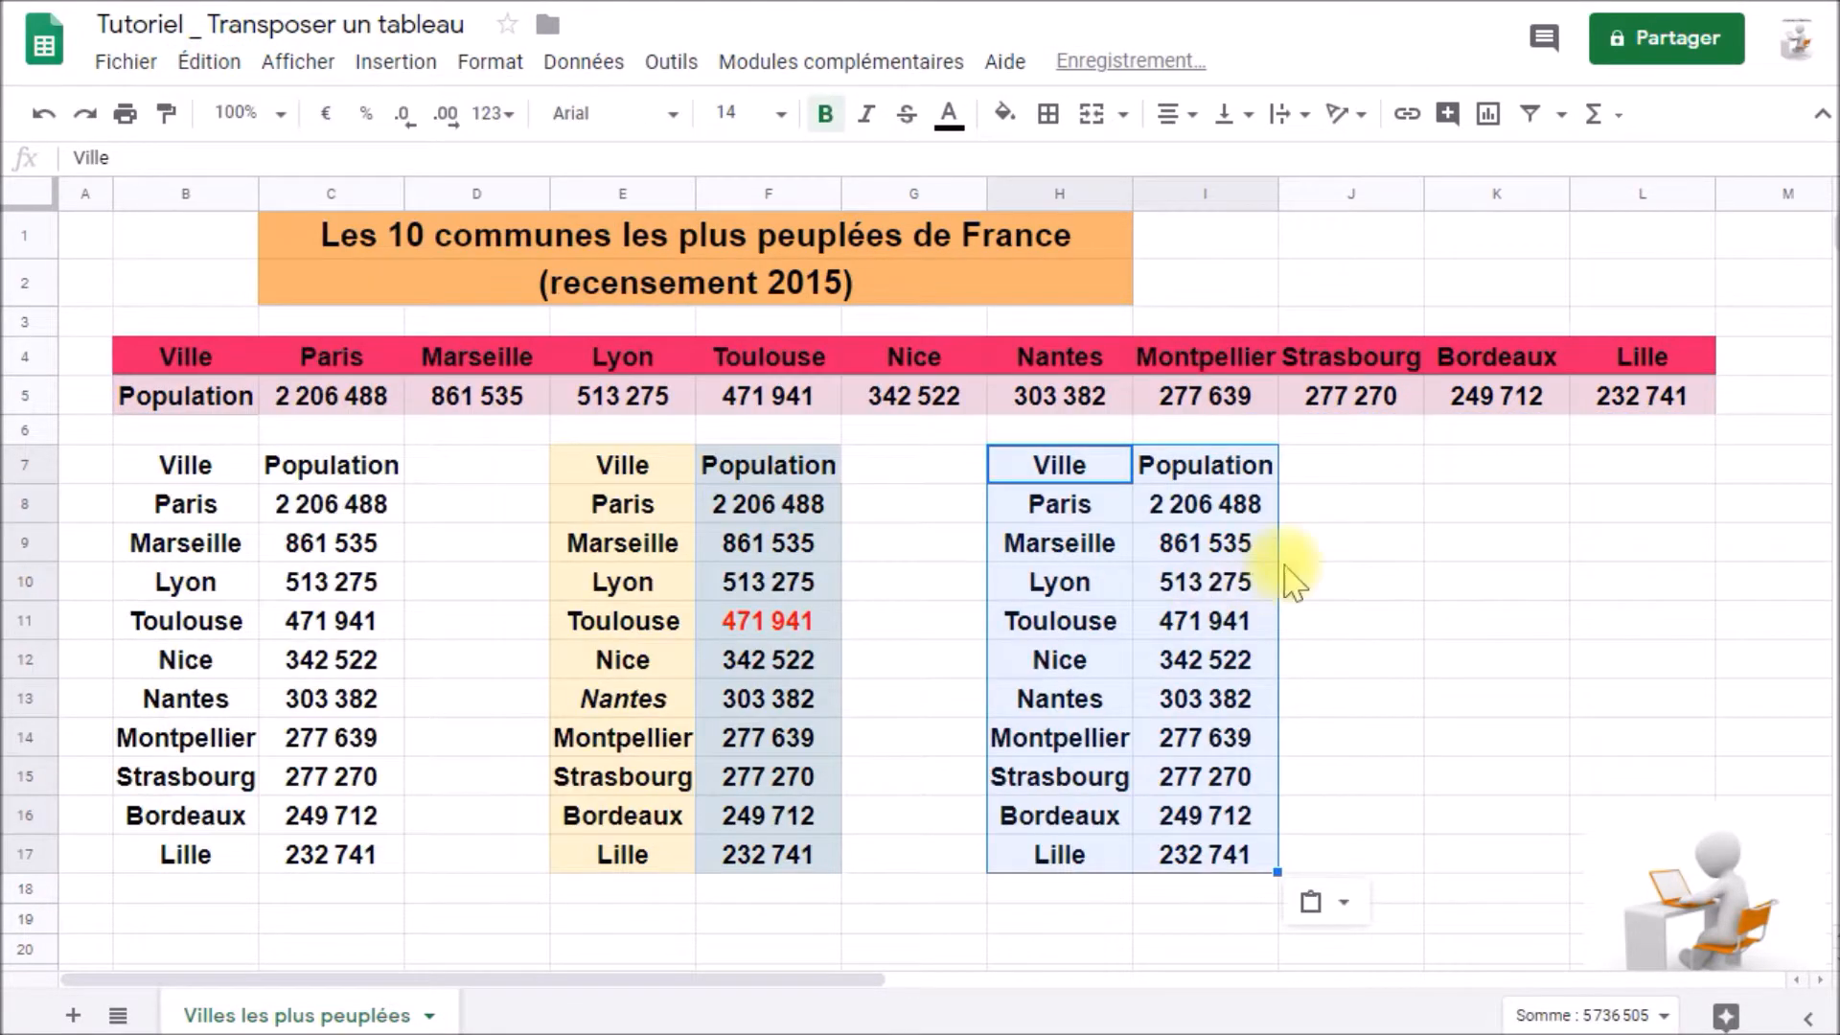
{"action": "left_click", "coordinate": [1397, 527]}
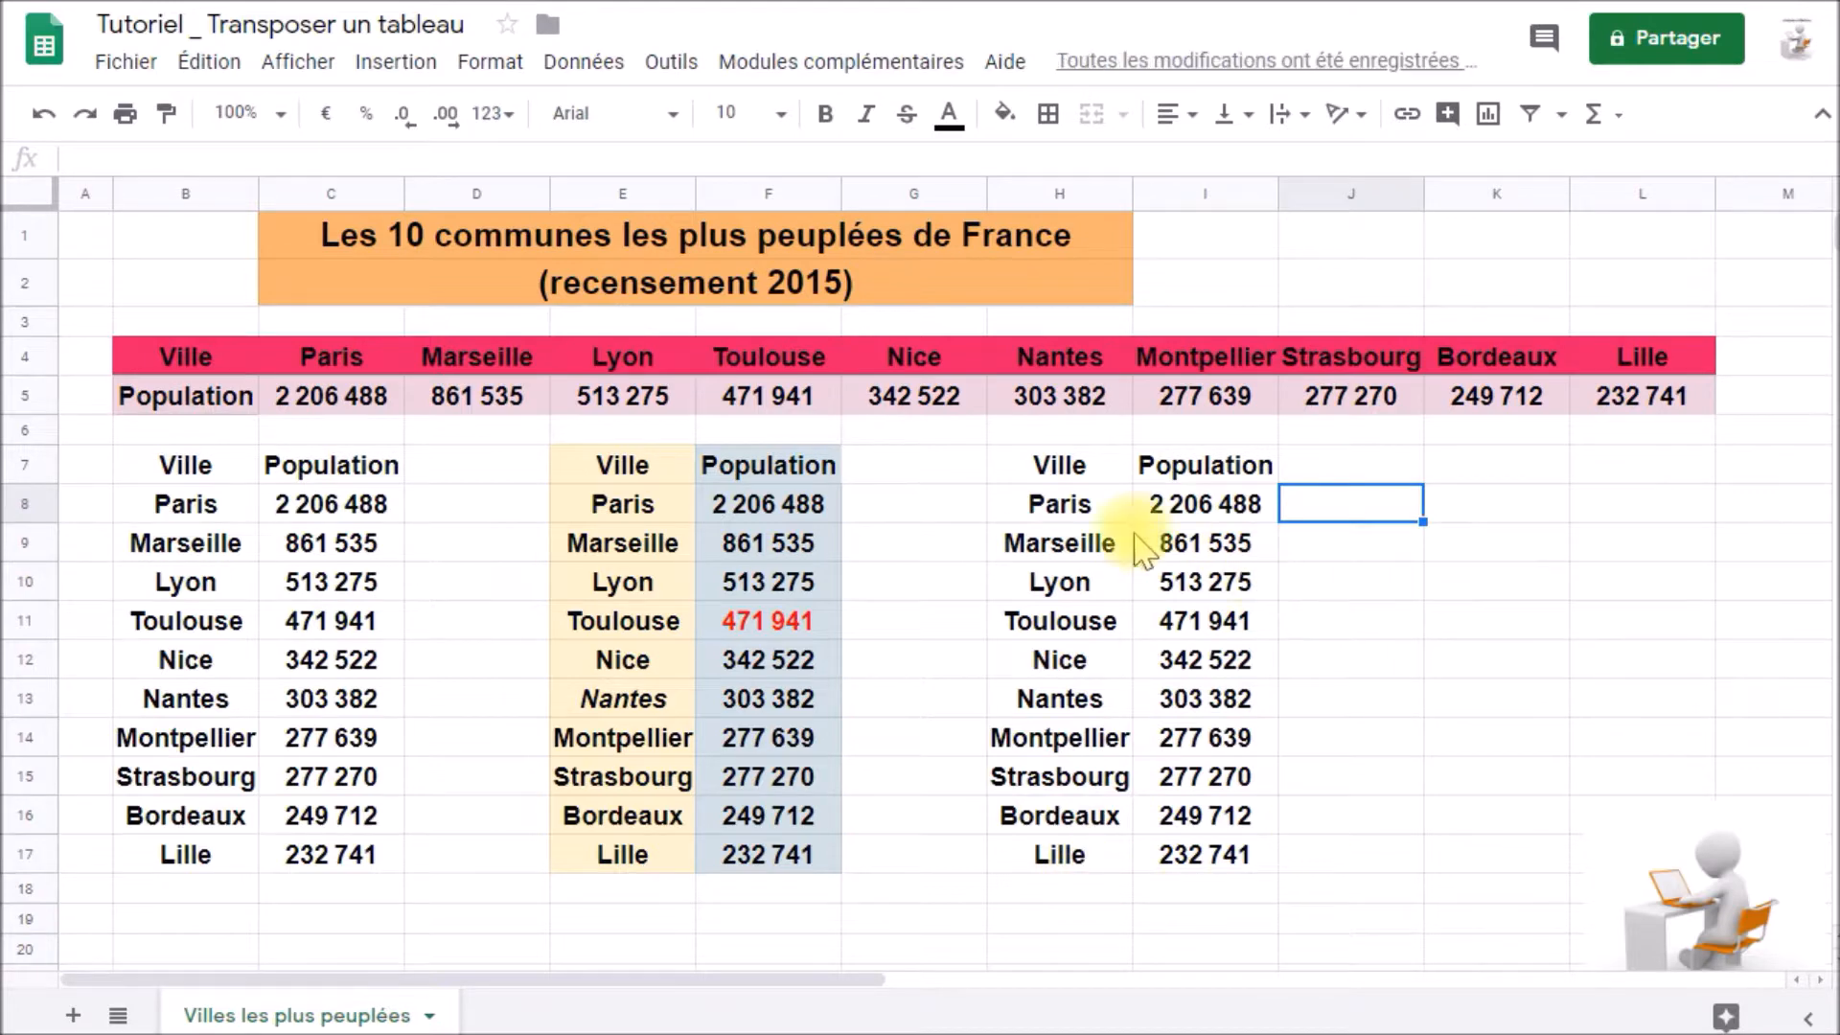
Apply the custom pink alternating colour style to H7:I17, with Couleur 1 changed to white.
{"action": "left_click_drag", "start_coordinate": [1092, 469], "coordinate": [1223, 862]}
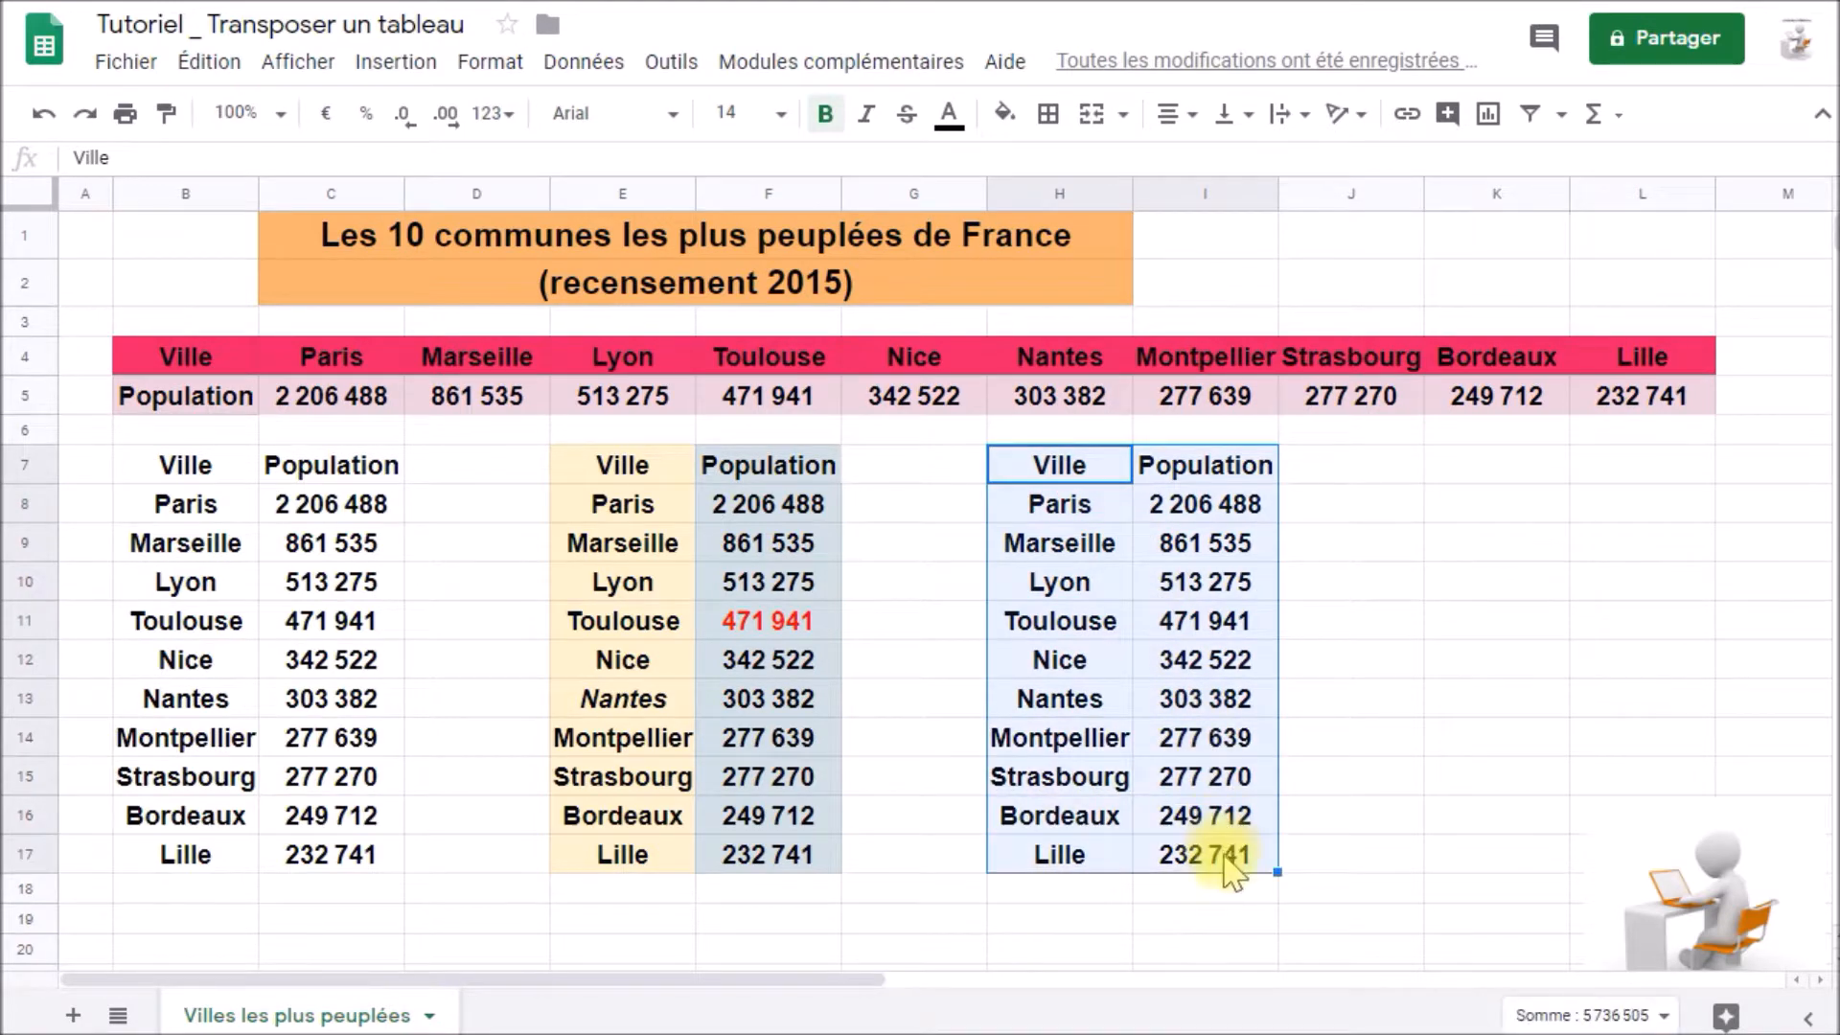
{"action": "left_click", "coordinate": [490, 63]}
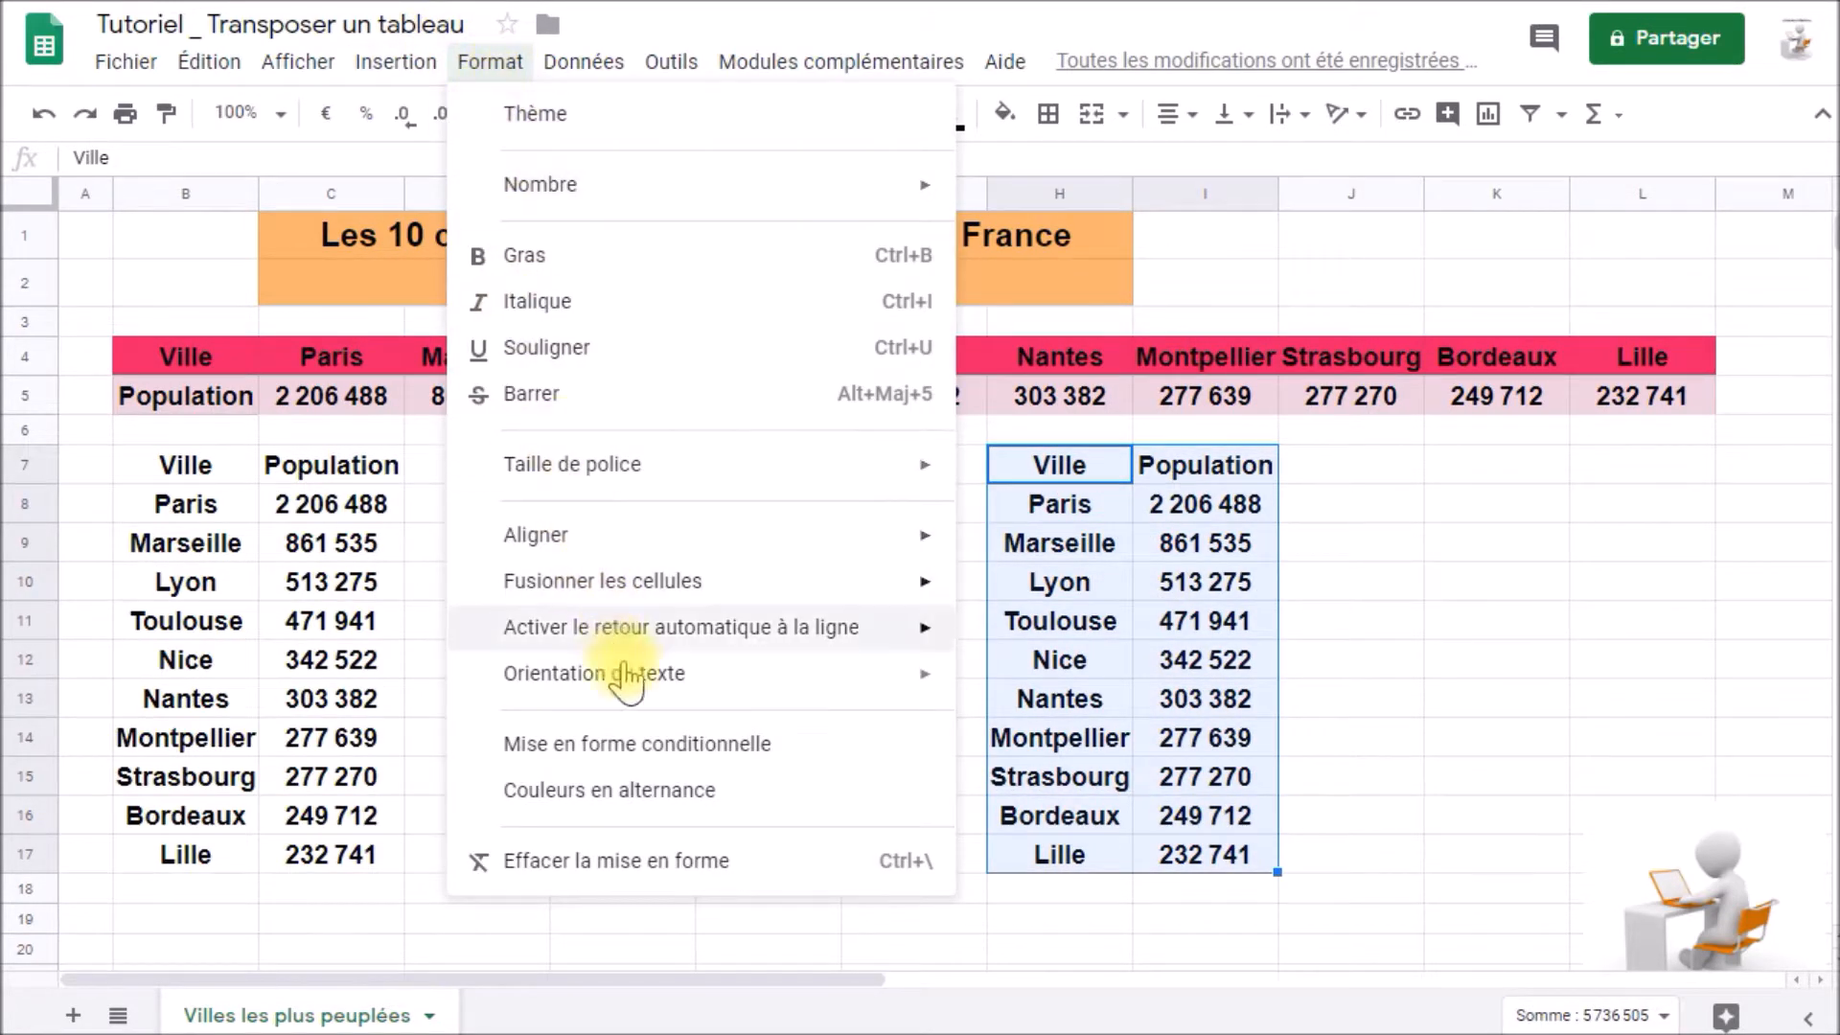
{"action": "left_click", "coordinate": [798, 806]}
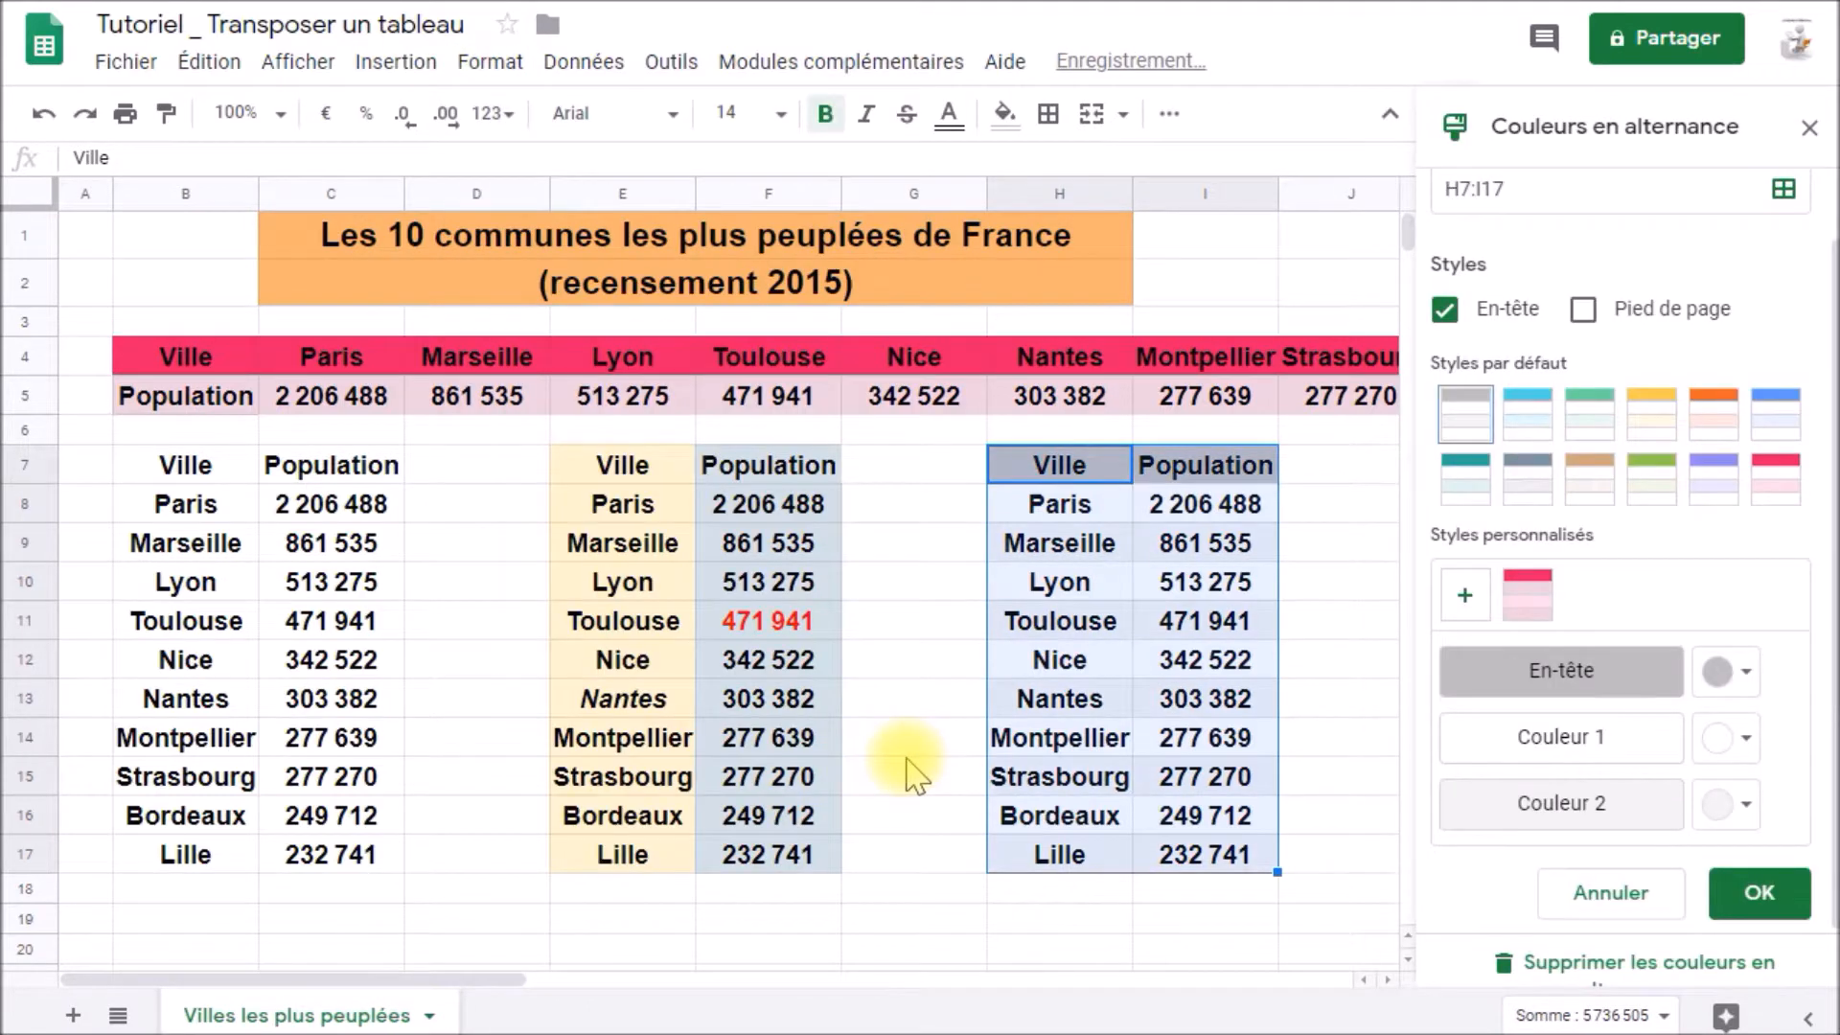
{"action": "left_click", "coordinate": [1528, 596]}
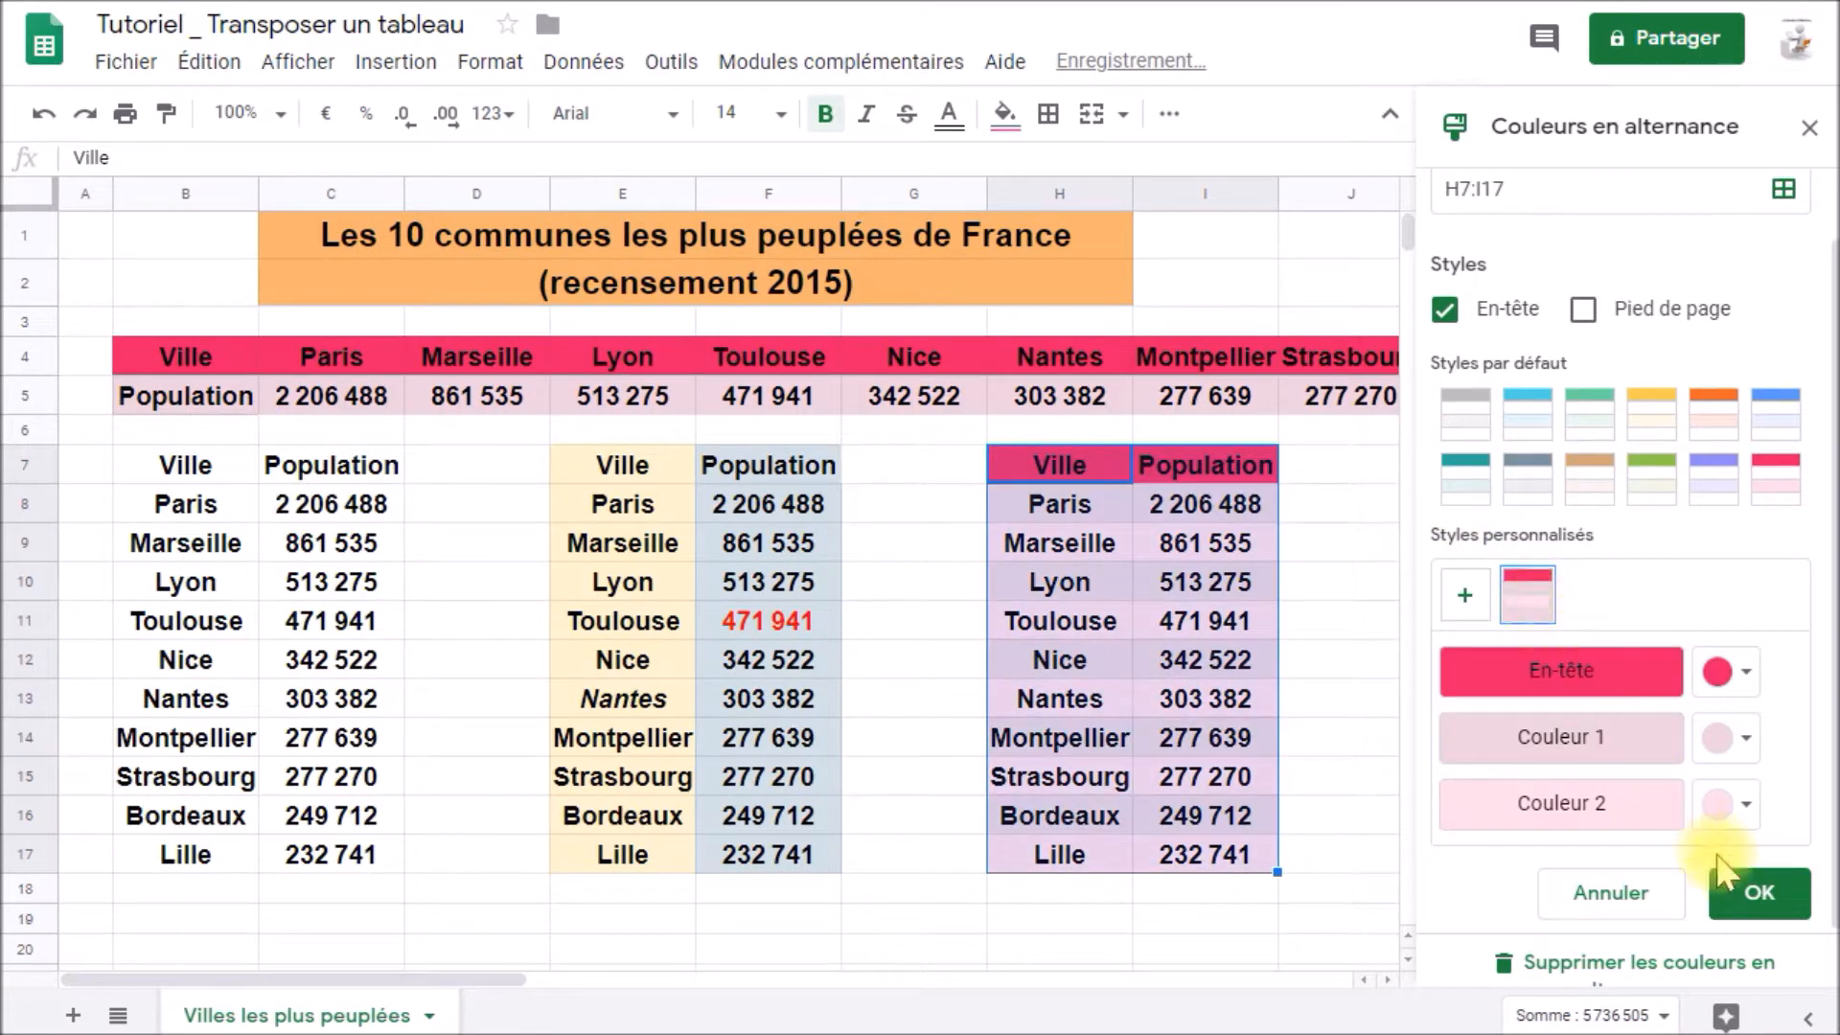
{"action": "left_click", "coordinate": [1742, 740]}
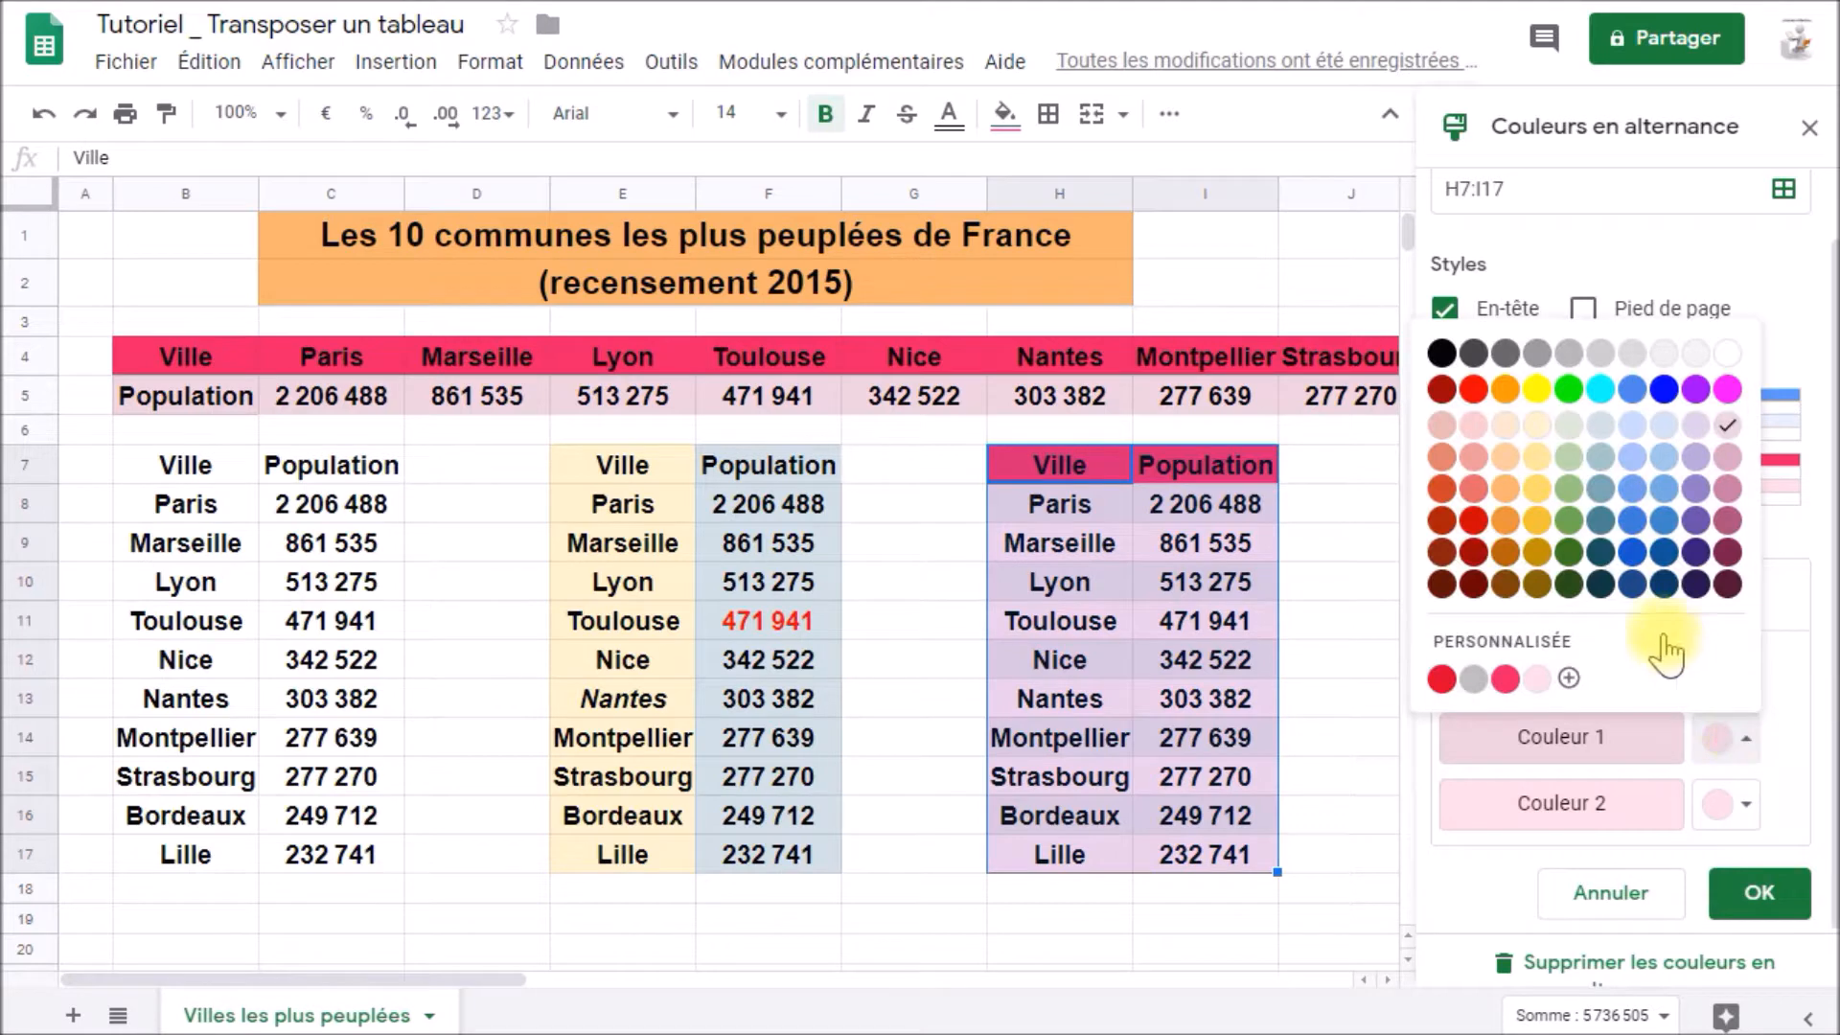
{"action": "left_click", "coordinate": [1727, 352]}
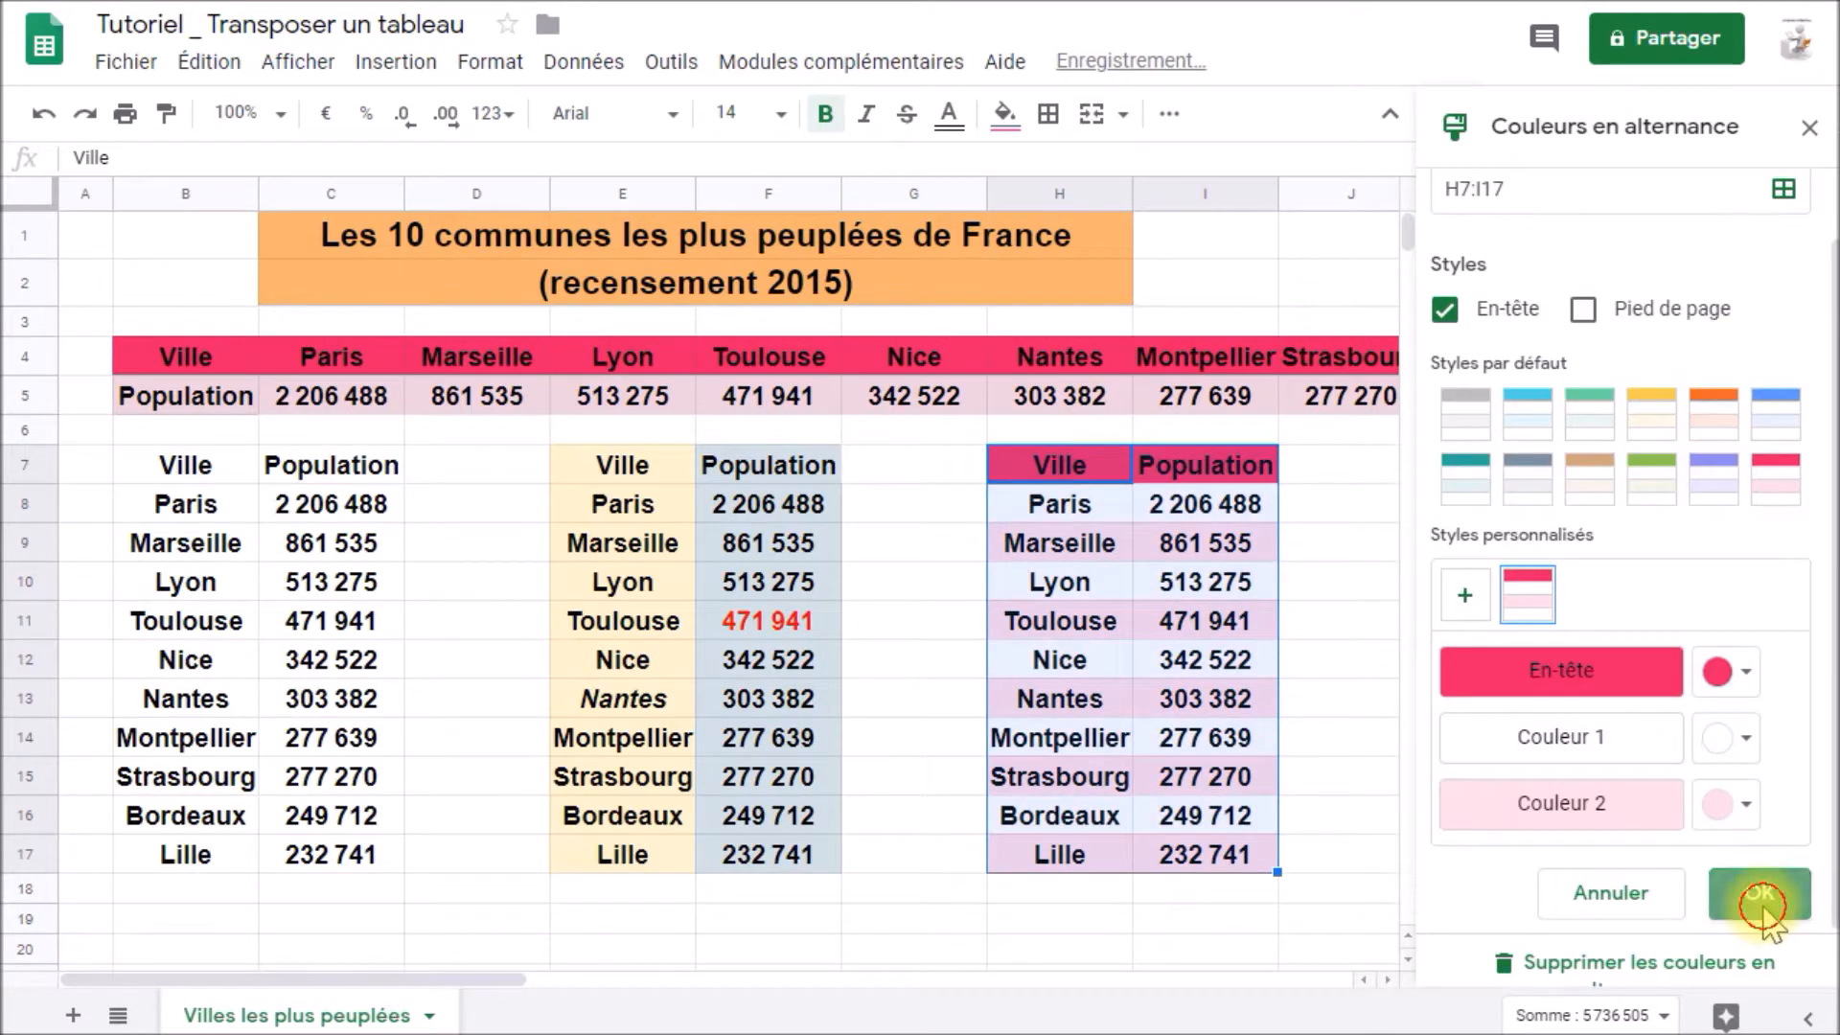
{"action": "left_click", "coordinate": [1758, 892]}
{"action": "left_click", "coordinate": [1353, 743]}
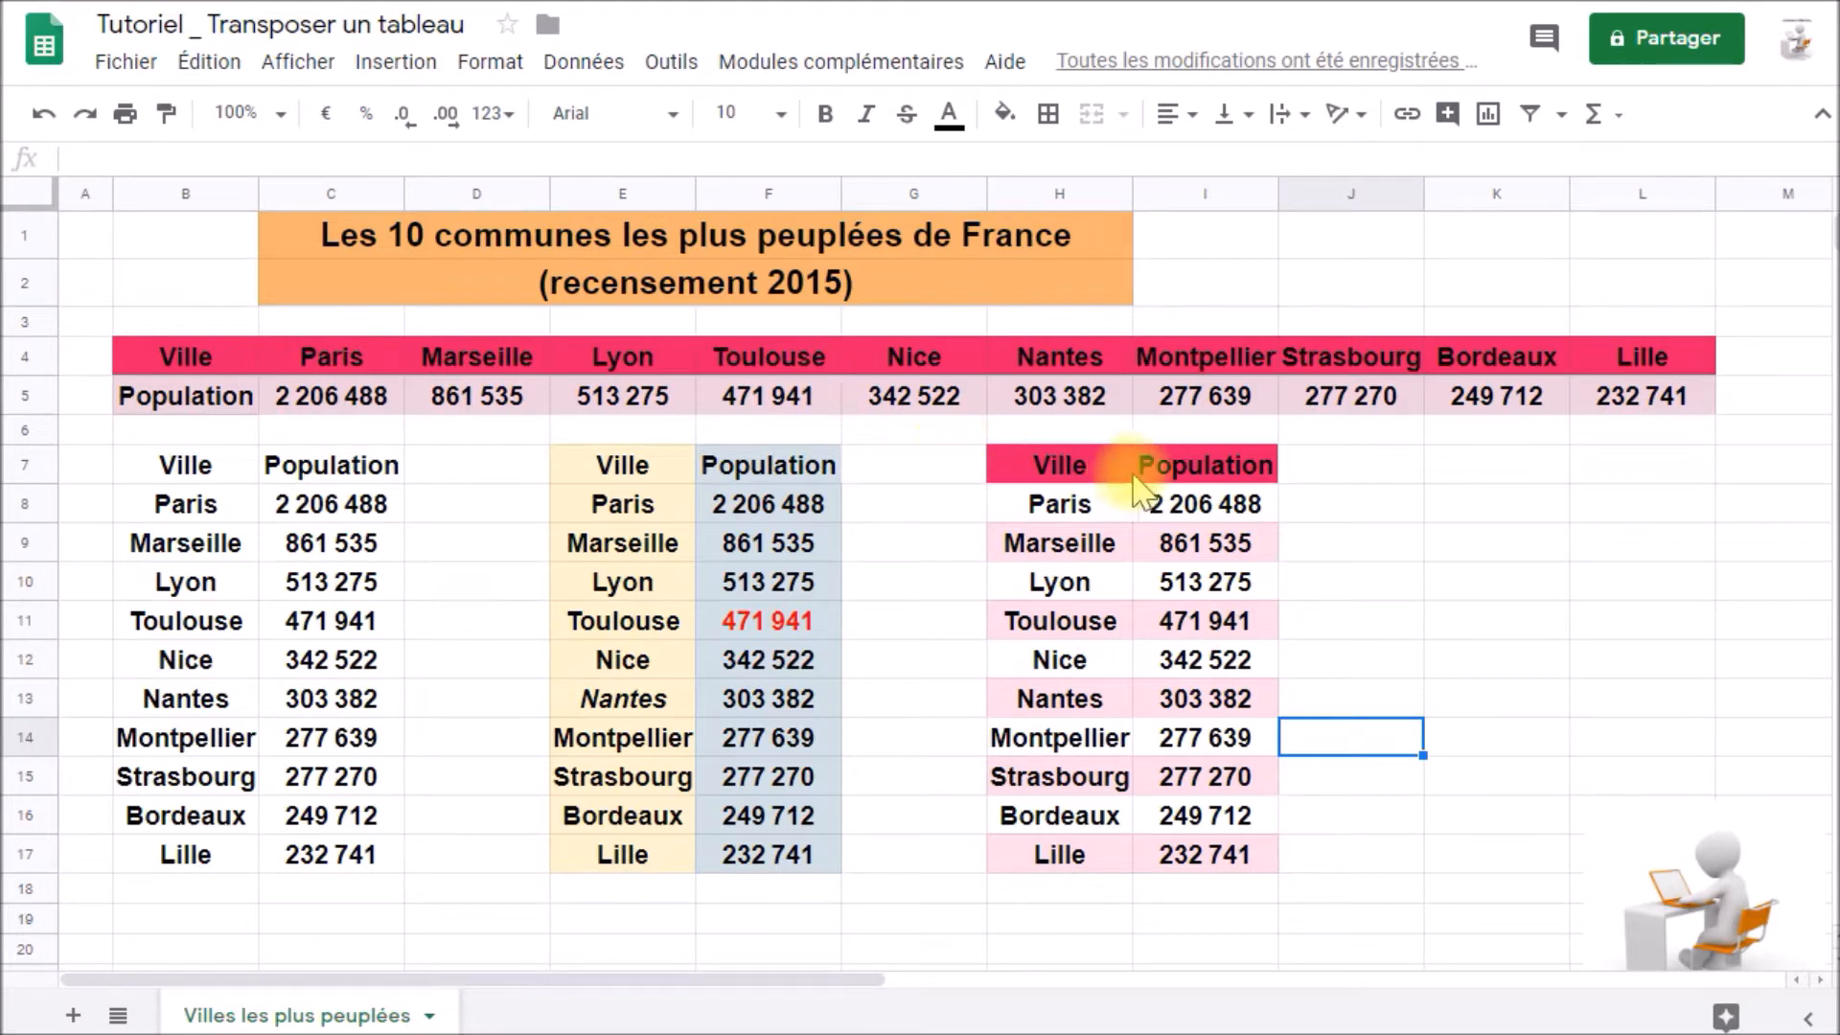
Copy the yellow and grey-blue vertical table E7:F17 and paste it transposed starting at cell B19.
{"action": "left_click_drag", "start_coordinate": [659, 472], "coordinate": [810, 855]}
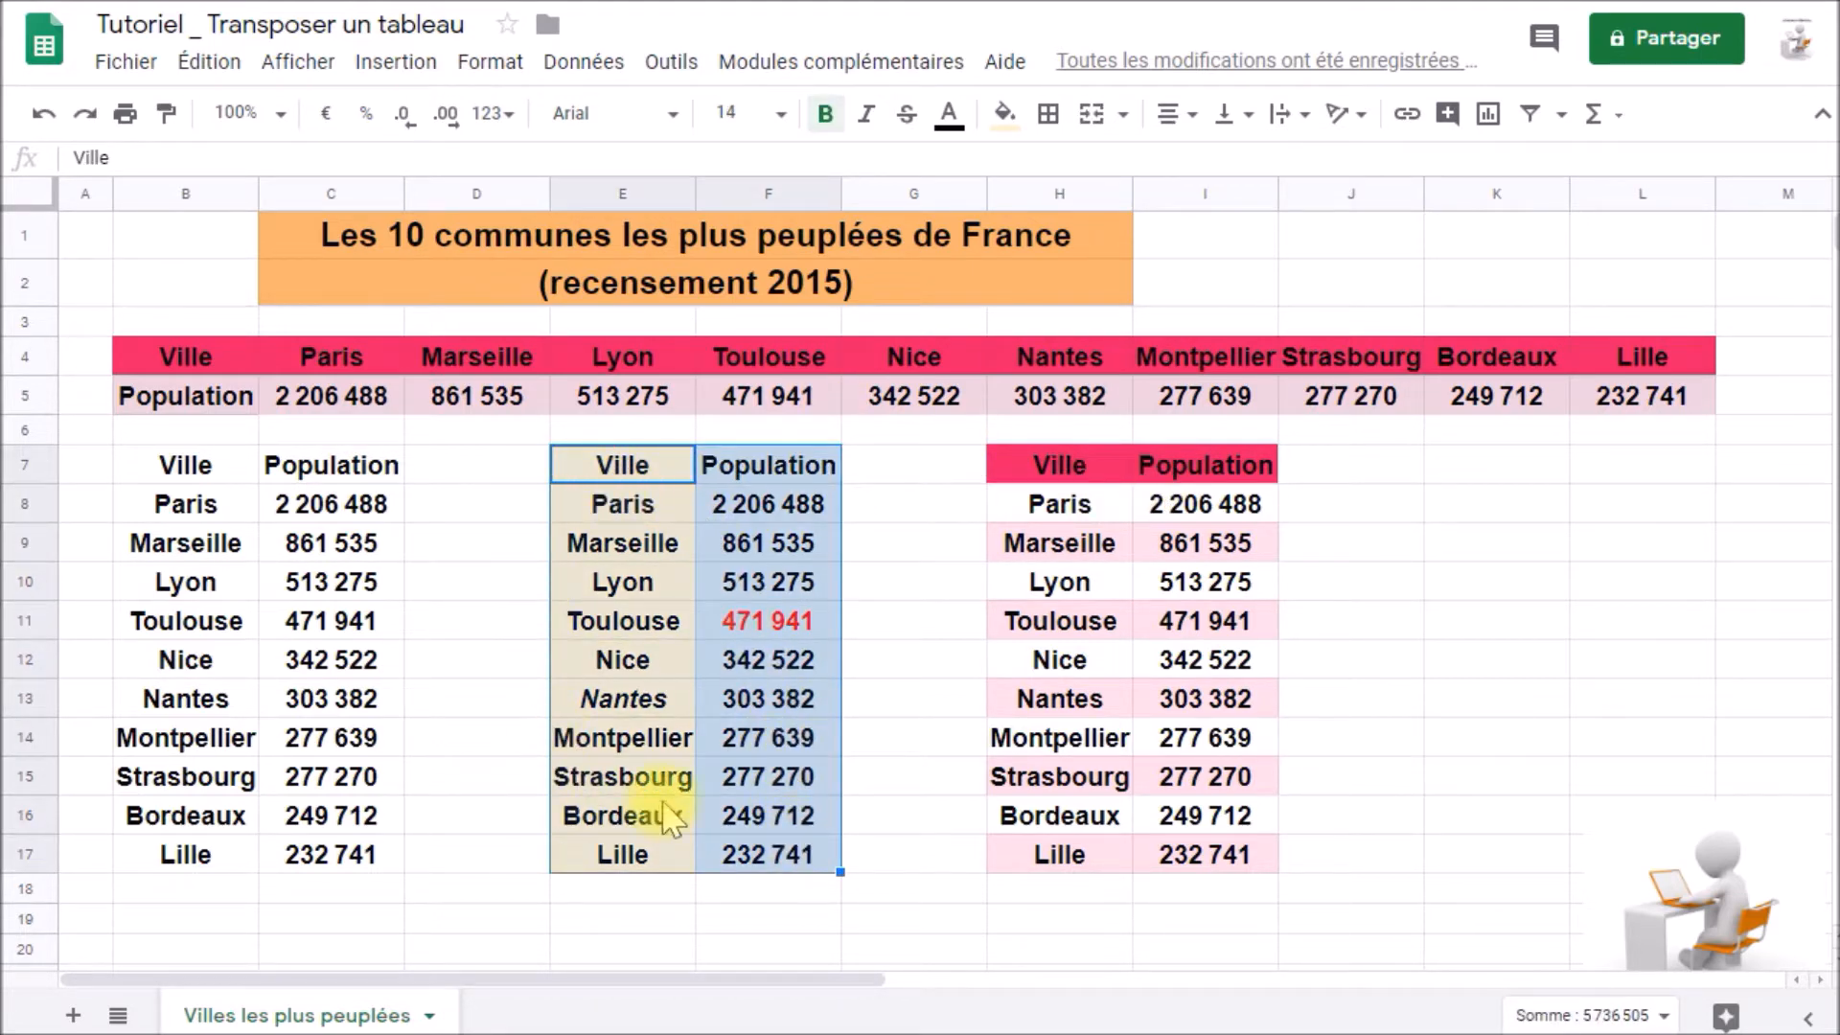
{"action": "left_click", "coordinate": [207, 61]}
{"action": "left_click", "coordinate": [285, 292]}
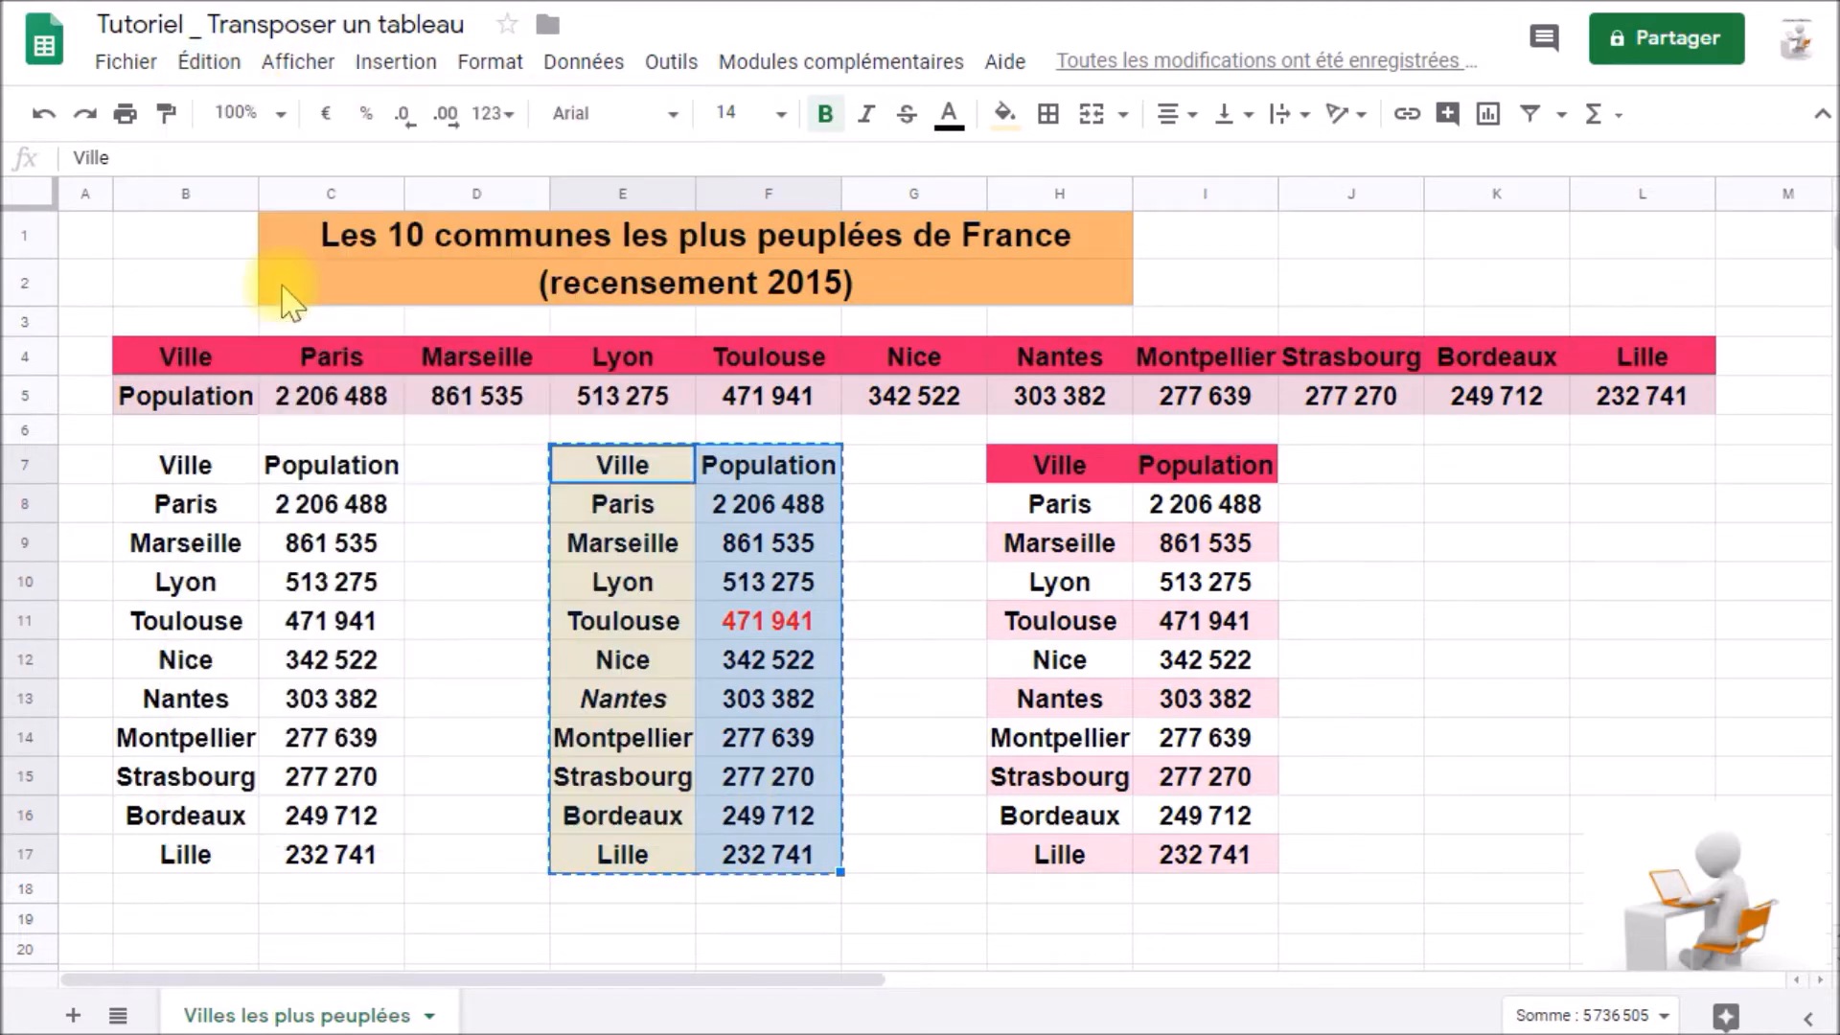
{"action": "left_click", "coordinate": [212, 928]}
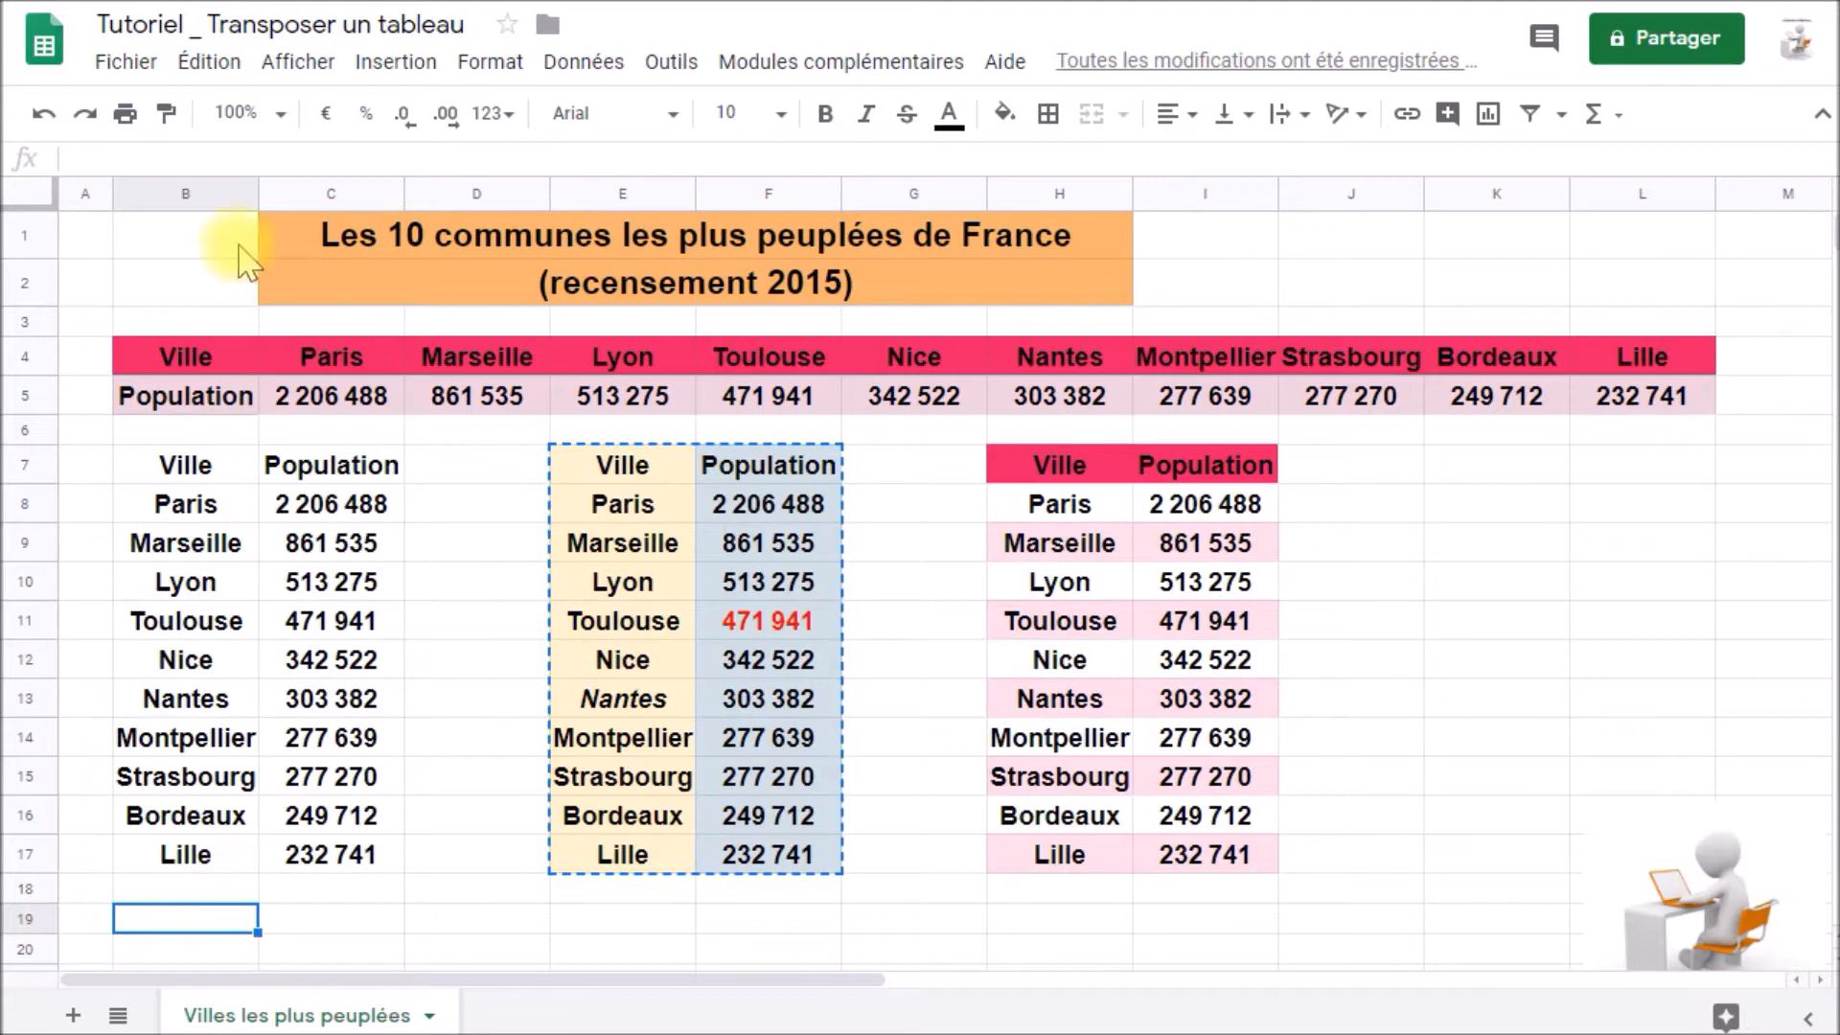
{"action": "left_click", "coordinate": [223, 63]}
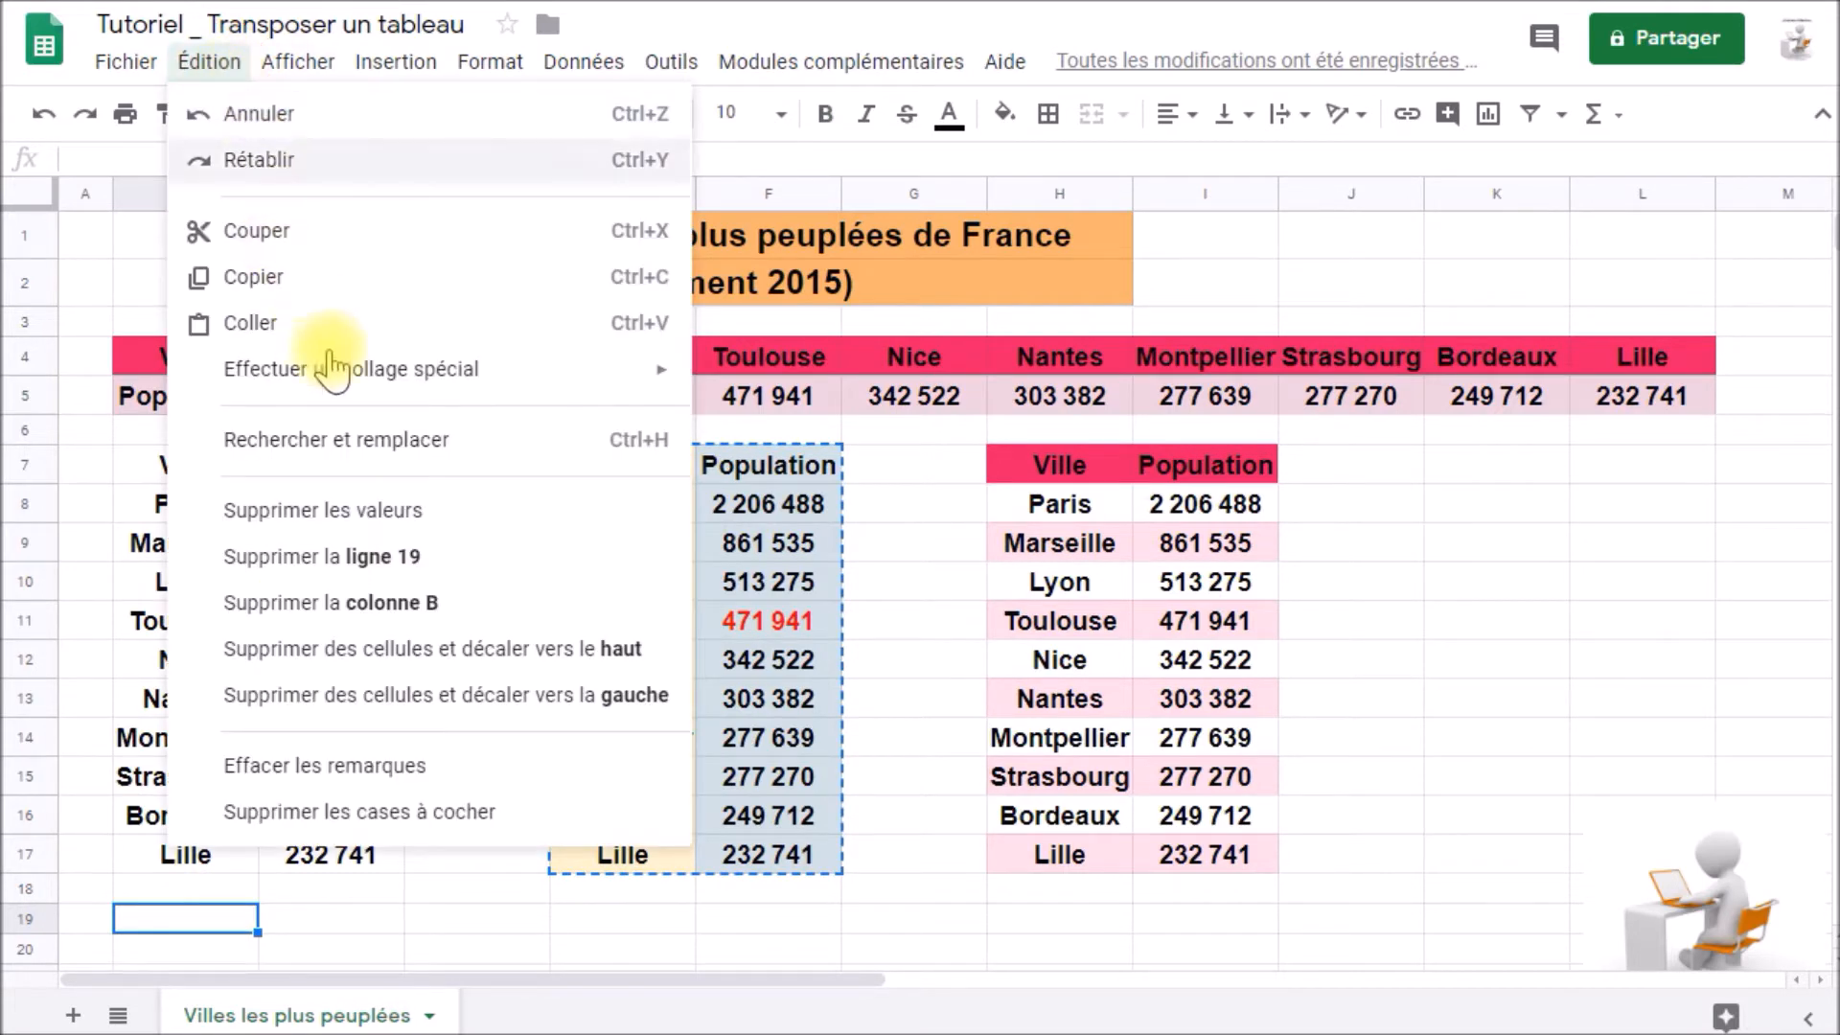
{"action": "mouse_move", "coordinate": [361, 370]}
{"action": "left_click", "coordinate": [830, 738]}
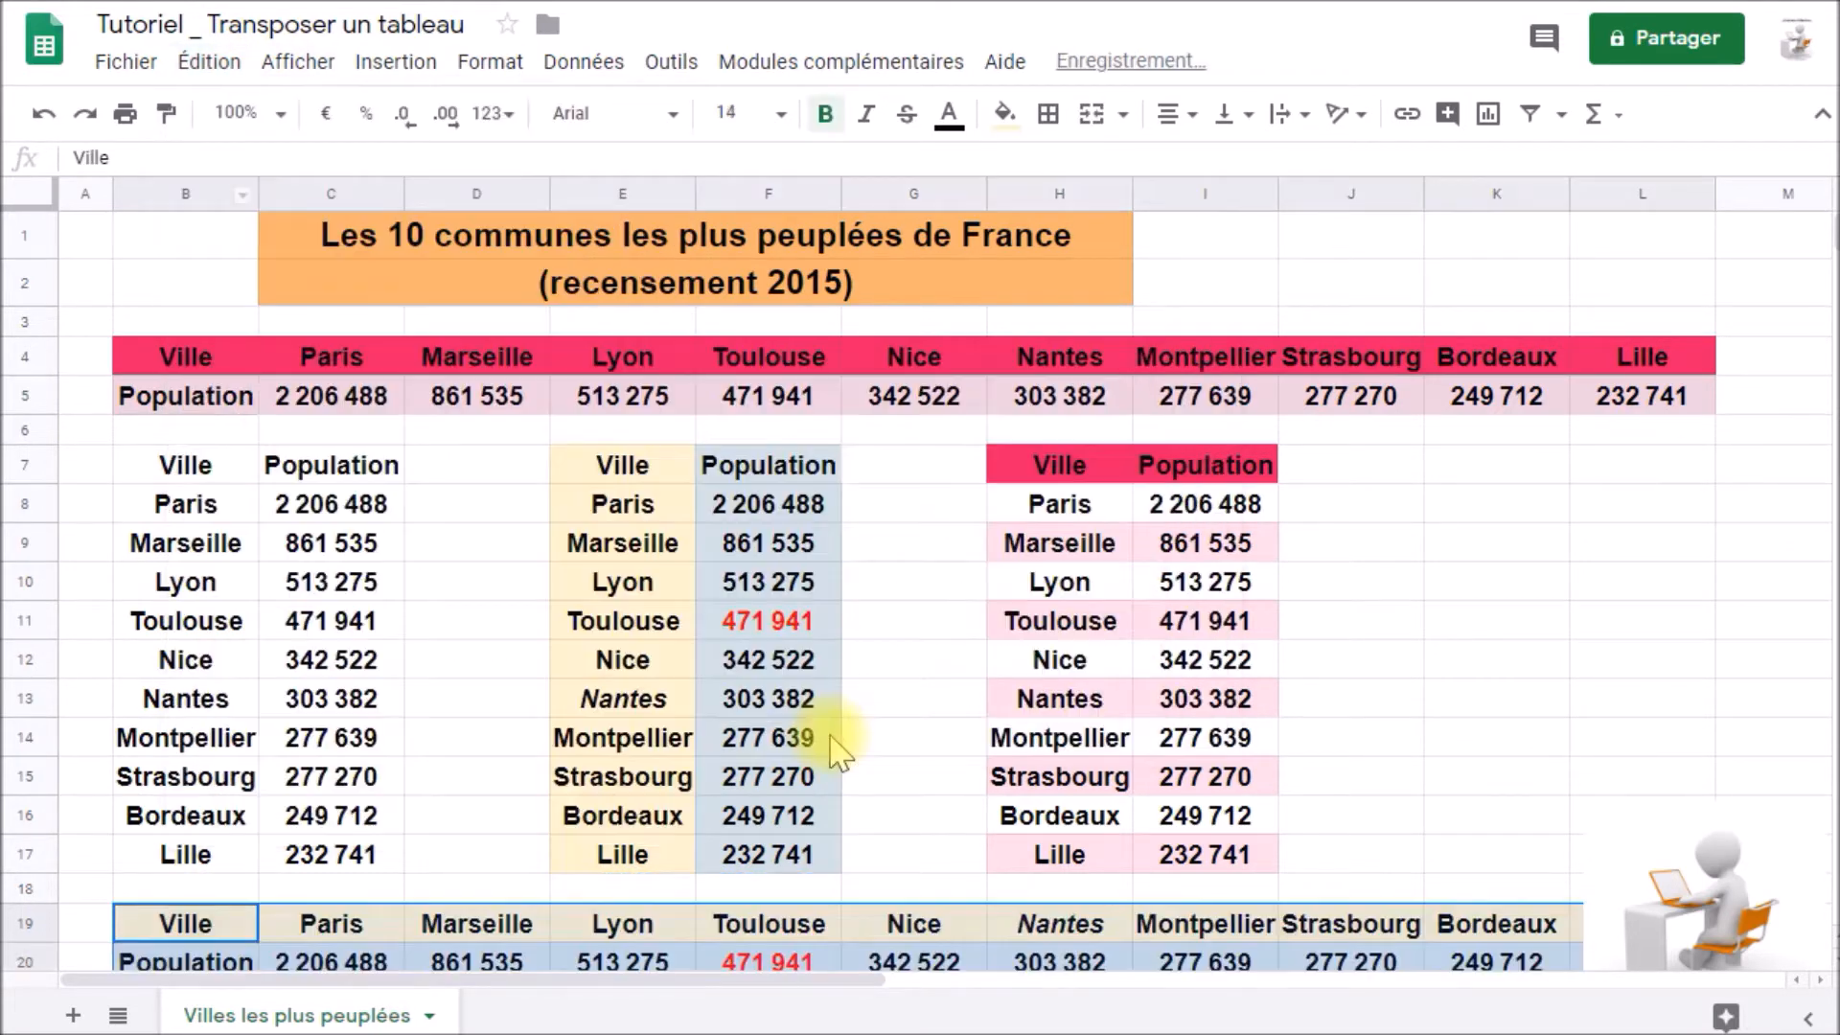
{"action": "scroll", "coordinate": [882, 757], "scroll_direction": "down", "scroll_amount": 1}
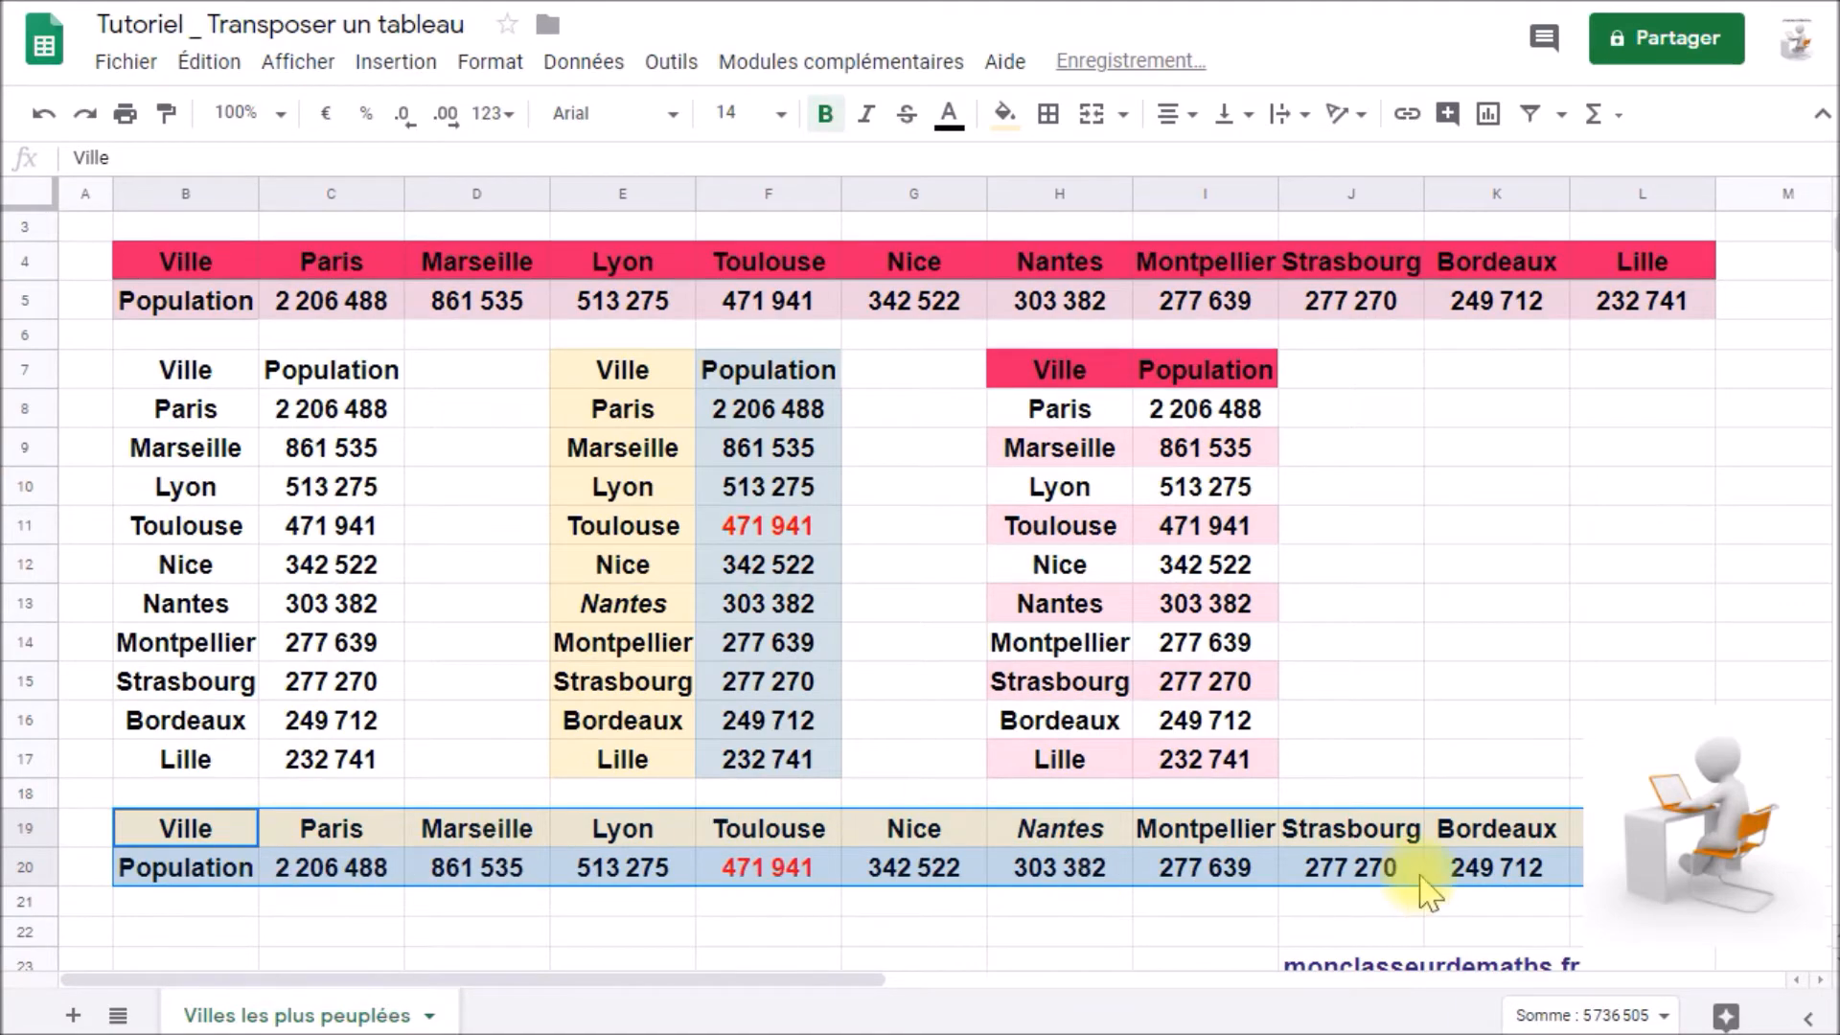
{"action": "scroll", "coordinate": [1372, 668], "scroll_direction": "up", "scroll_amount": 1}
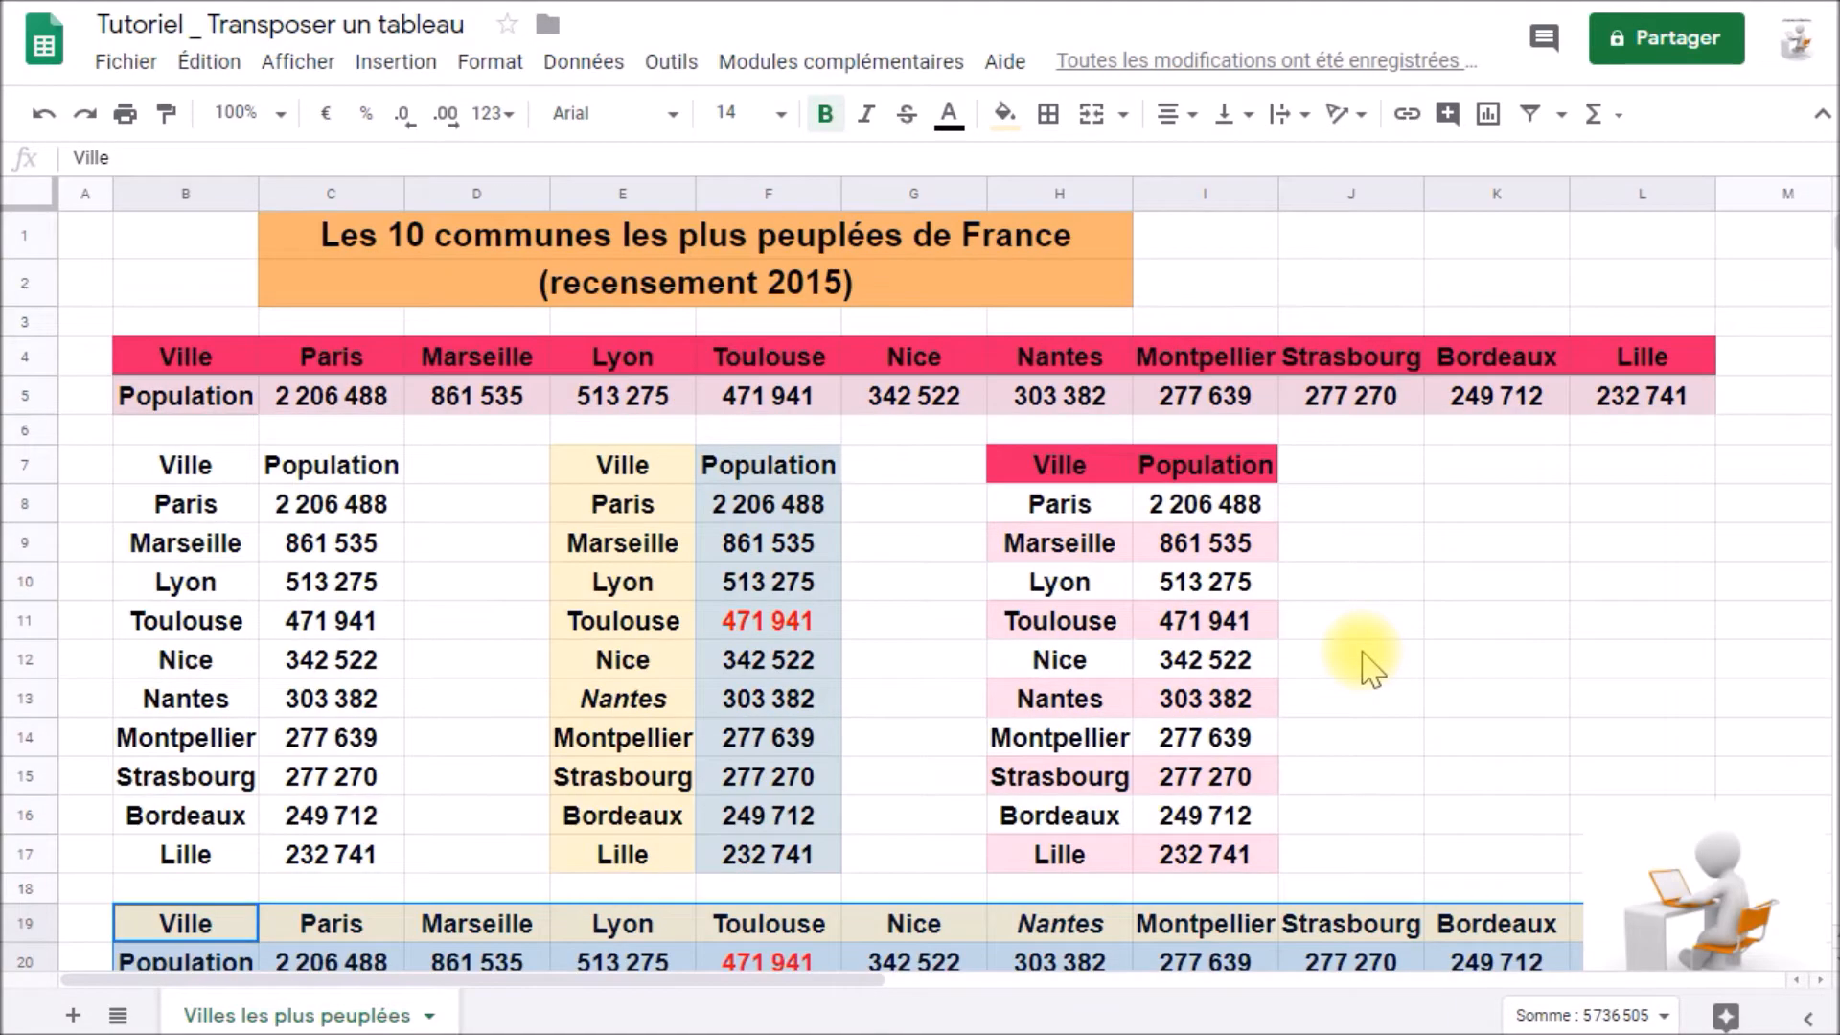